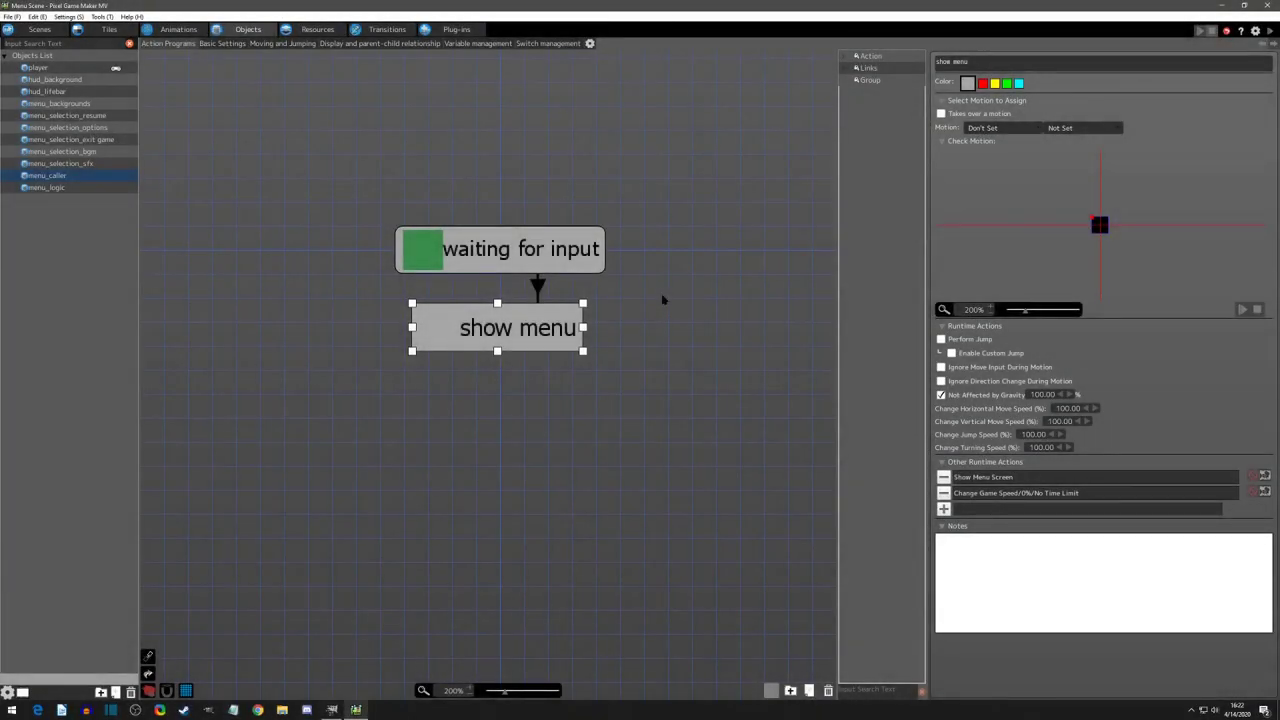
In the menu_logic object, space out the exit game, options, resume and waiting for menu to be called actions to make room between them
{"action": "left_click", "coordinate": [58, 189]}
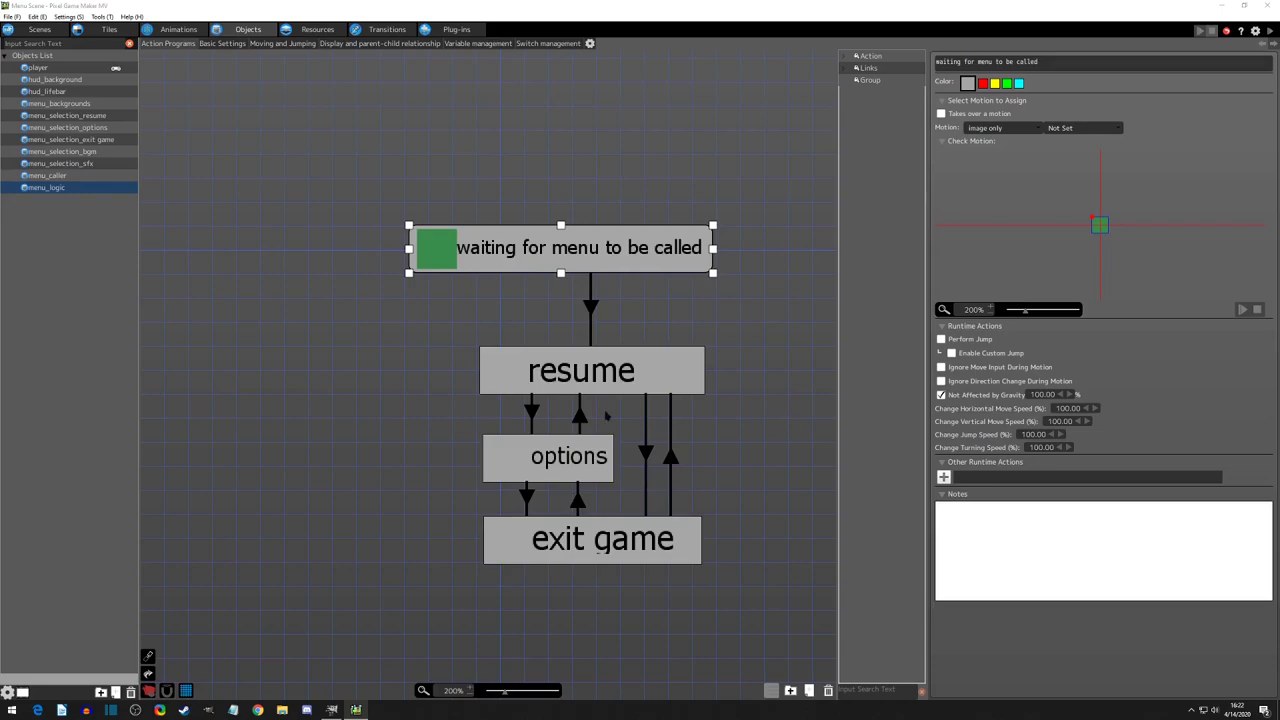
{"action": "left_click_drag", "start_coordinate": [571, 535], "coordinate": [566, 583]}
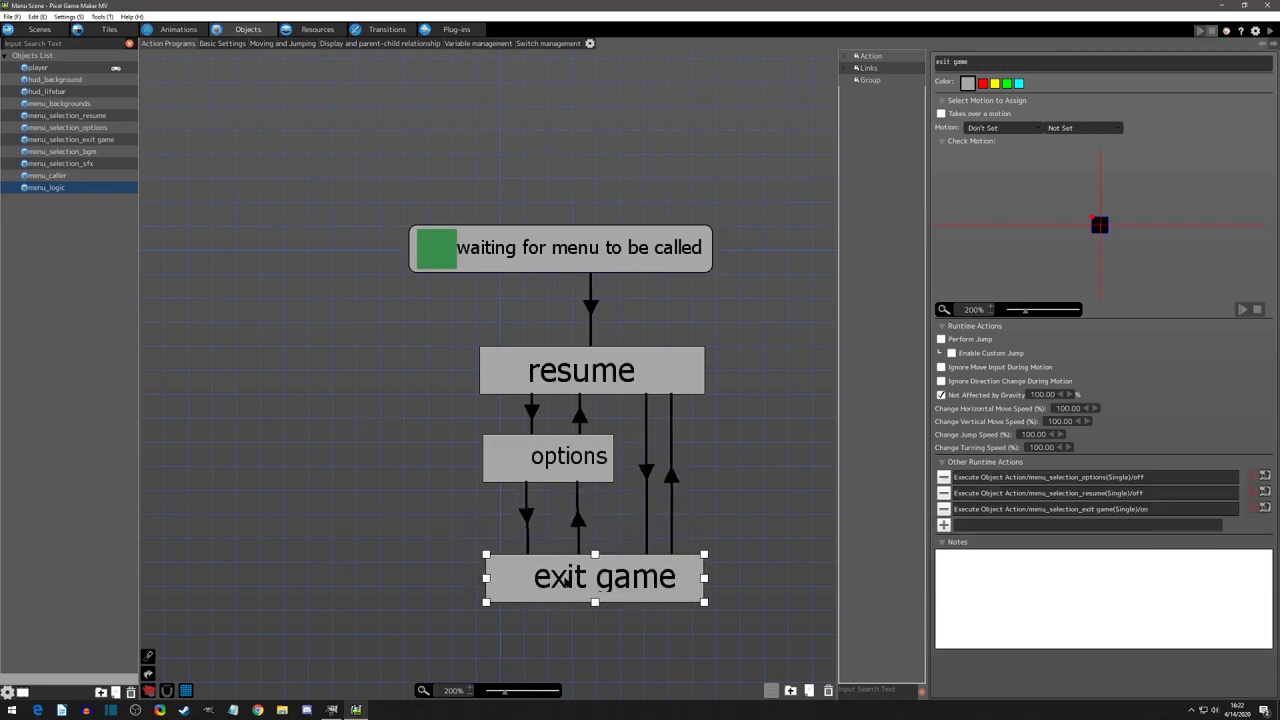
{"action": "left_click_drag", "start_coordinate": [556, 476], "coordinate": [558, 502]}
{"action": "left_click_drag", "start_coordinate": [550, 388], "coordinate": [548, 415]}
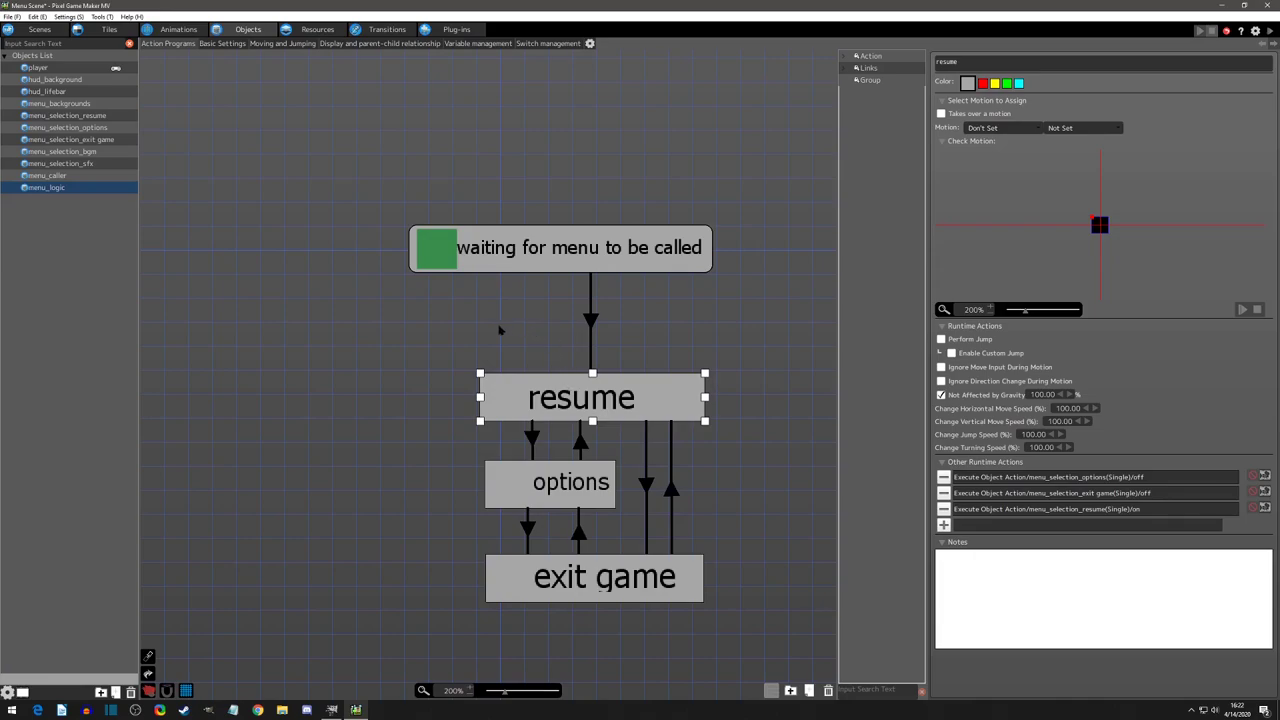
{"action": "left_click", "coordinate": [508, 240]}
{"action": "left_click_drag", "start_coordinate": [510, 259], "coordinate": [509, 243]}
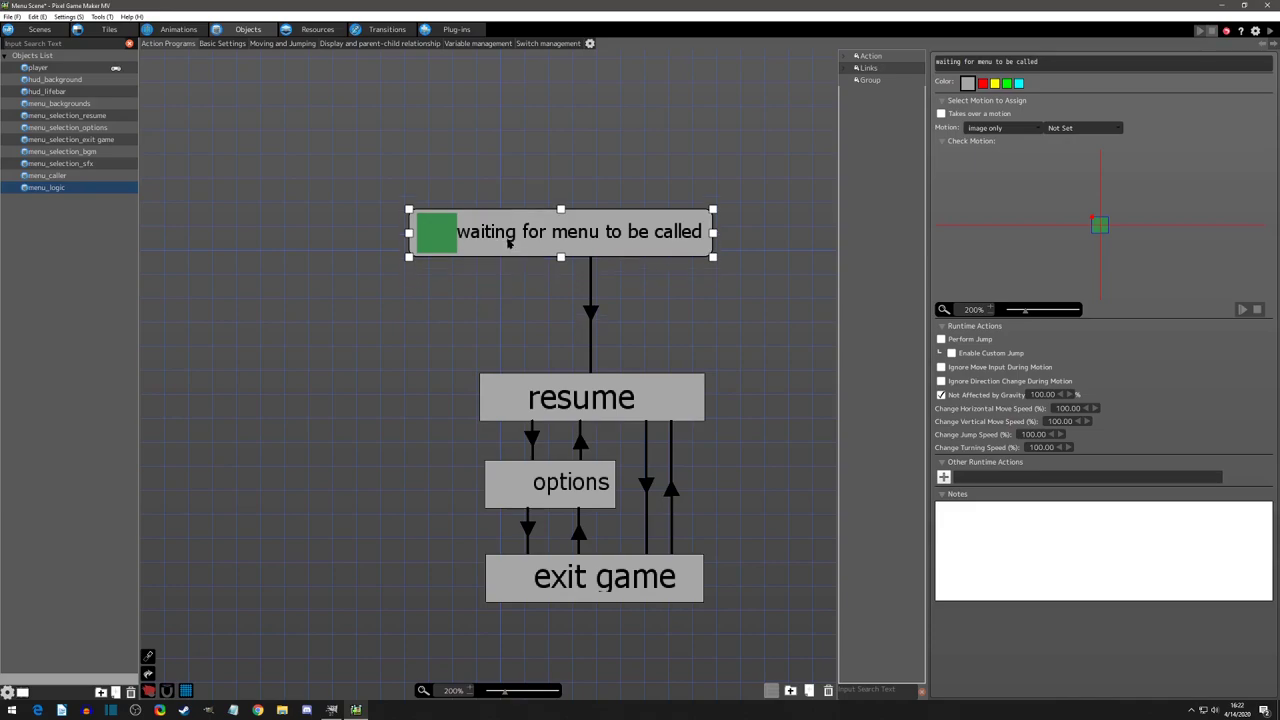
Add an action named "hide menu" between the waiting and resume actions and make it not affected by gravity
{"action": "right_click", "coordinate": [429, 305]}
{"action": "left_click", "coordinate": [465, 328]}
{"action": "left_click_drag", "start_coordinate": [466, 328], "coordinate": [429, 312]}
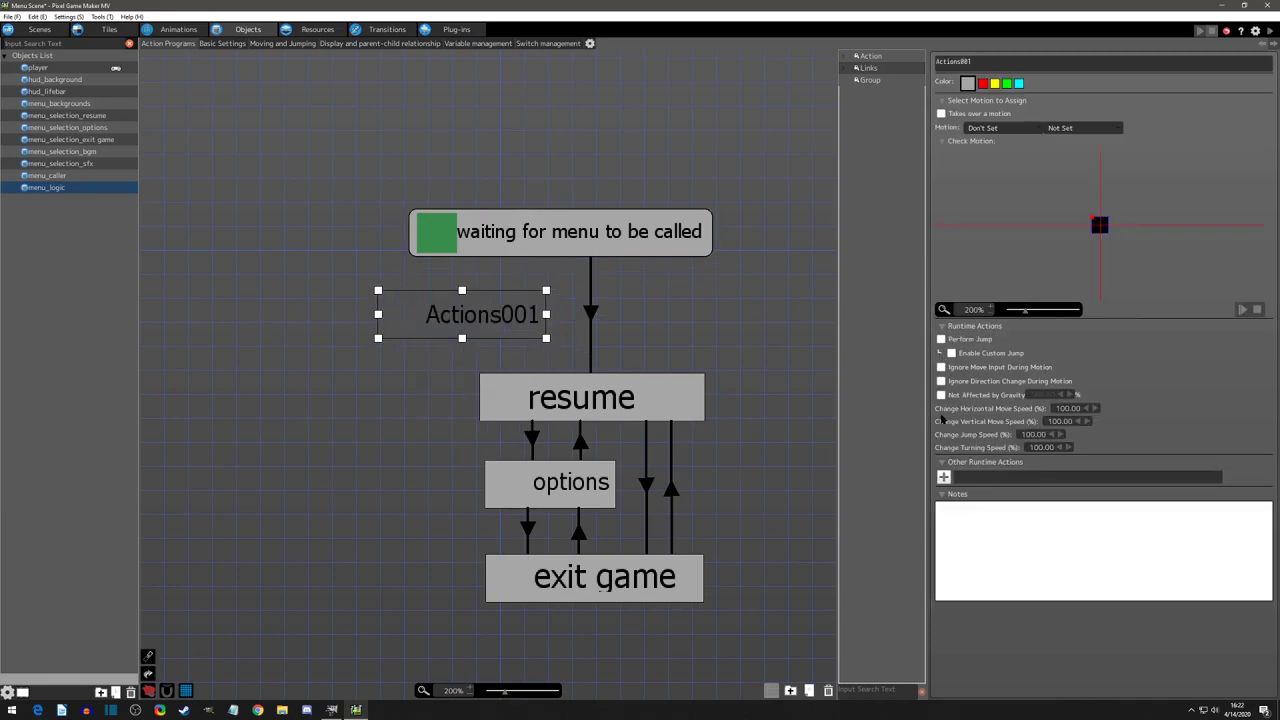
{"action": "left_click", "coordinate": [940, 395]}
{"action": "type", "text": "me"}
{"action": "type", "text": "menu"}
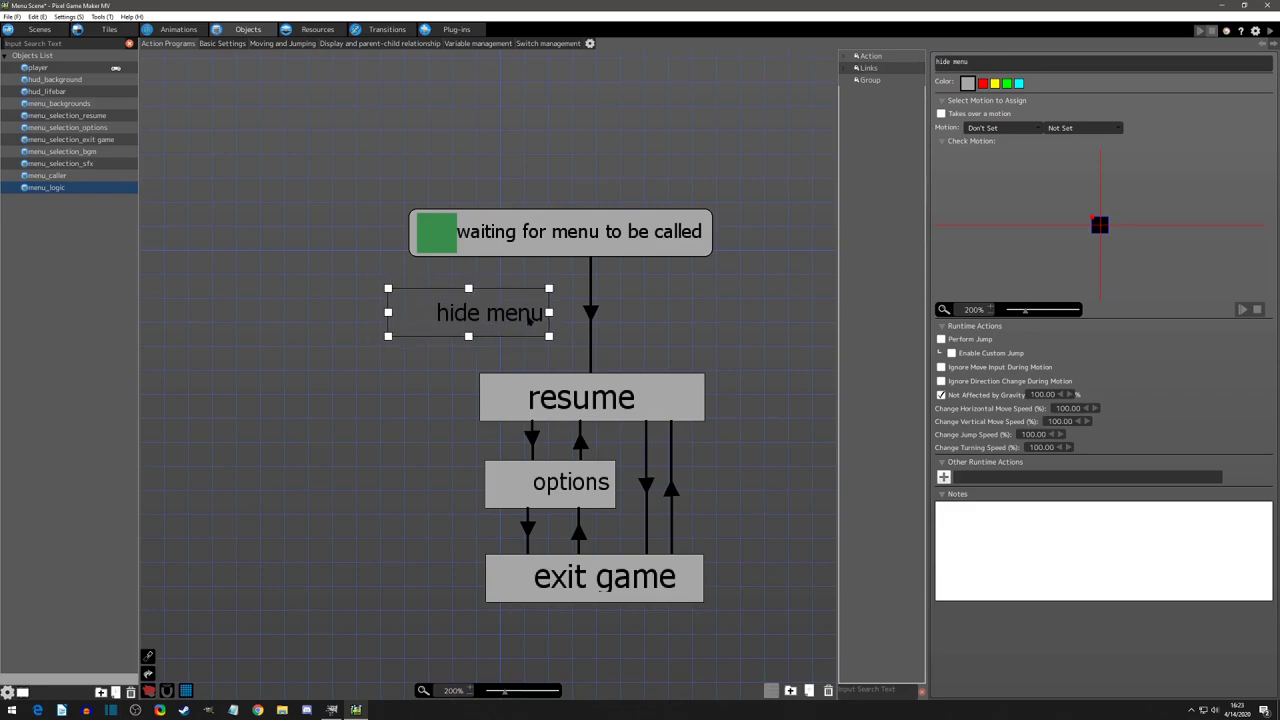
Add a link from the resume action to the hide menu action
{"action": "left_click", "coordinate": [521, 348]}
{"action": "left_click", "coordinate": [506, 390]}
{"action": "right_click", "coordinate": [506, 390]}
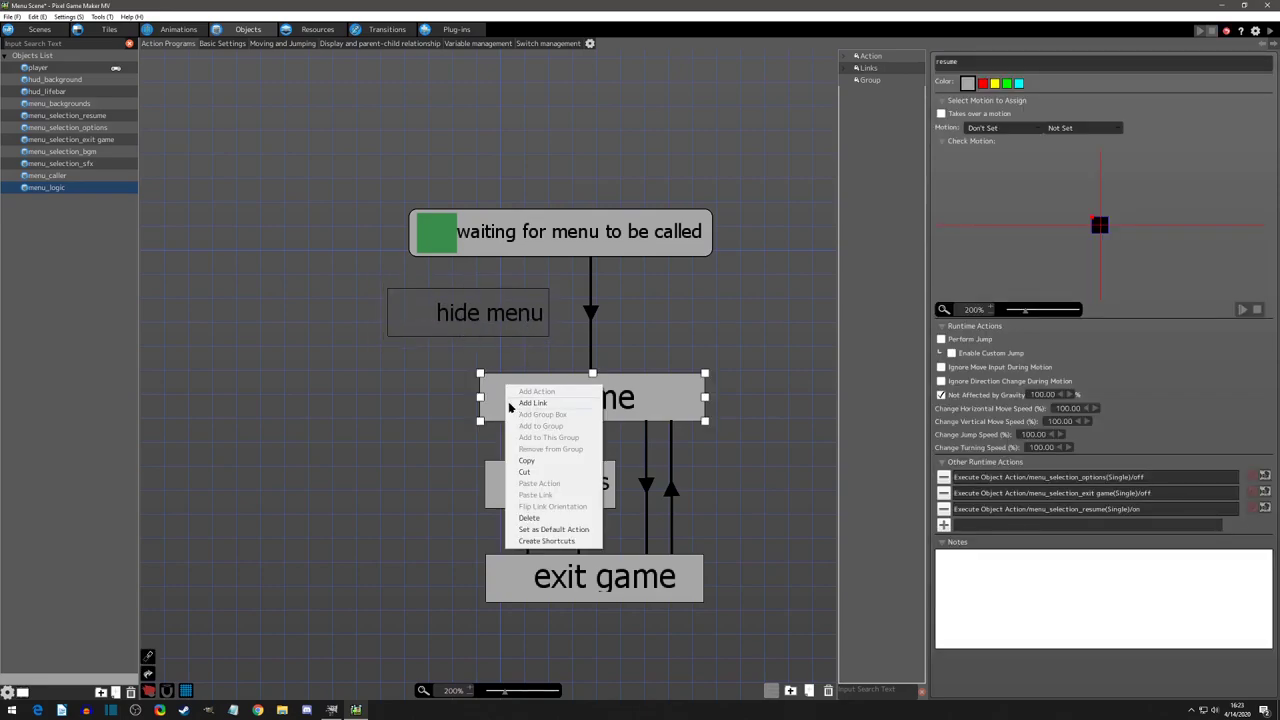
{"action": "left_click", "coordinate": [530, 403]}
{"action": "left_click", "coordinate": [512, 336]}
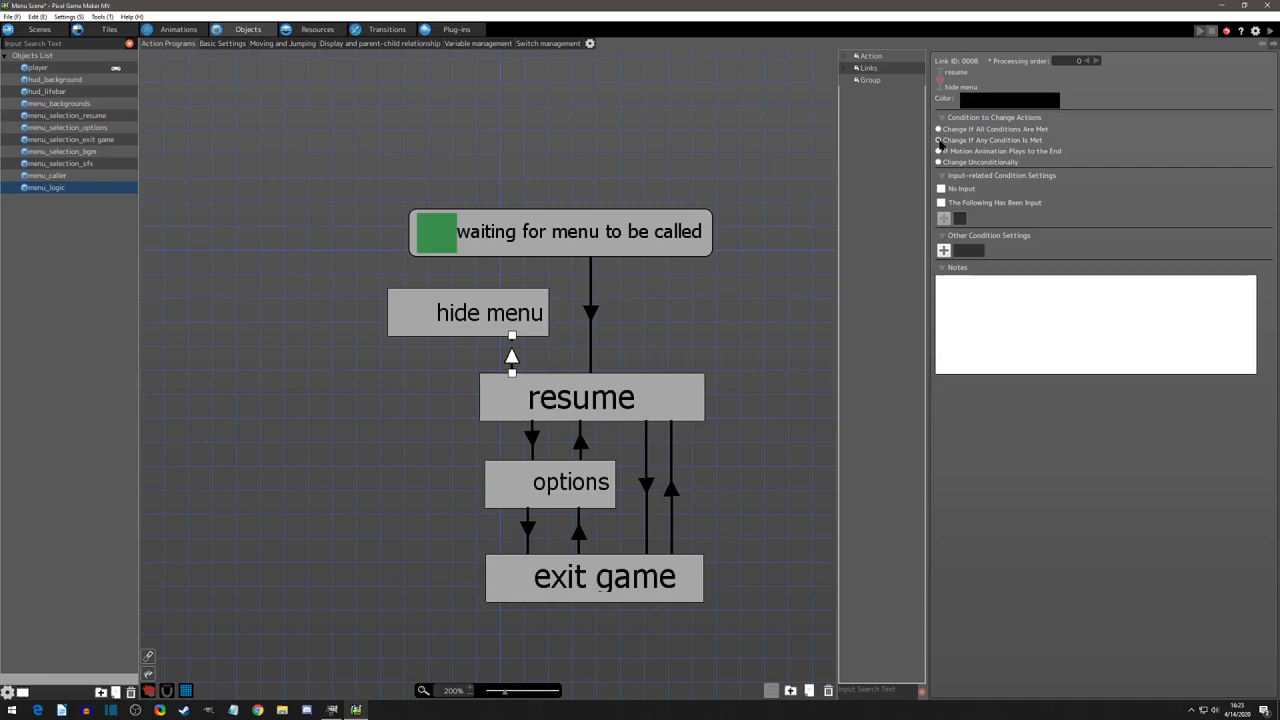
Give the resume-to-hide menu link an input condition for the A key with trigger type On Press
{"action": "left_click", "coordinate": [942, 203]}
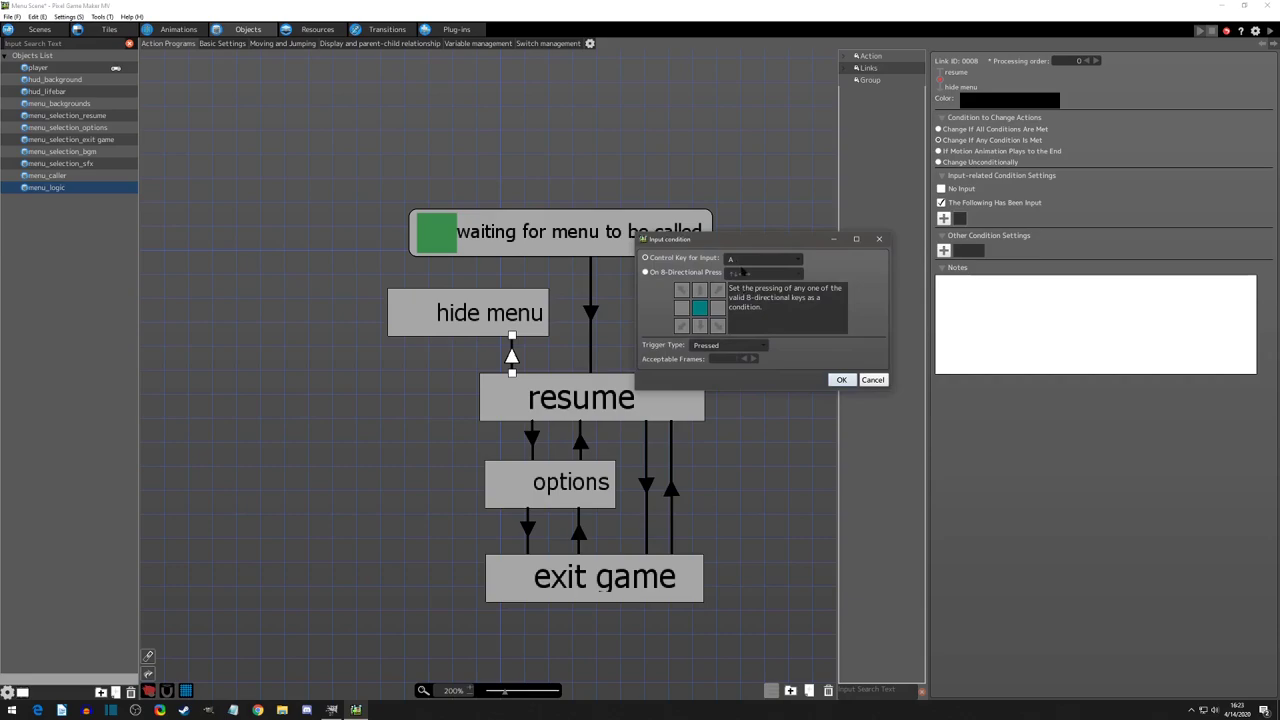
{"action": "left_click", "coordinate": [708, 346]}
{"action": "left_click", "coordinate": [714, 356]}
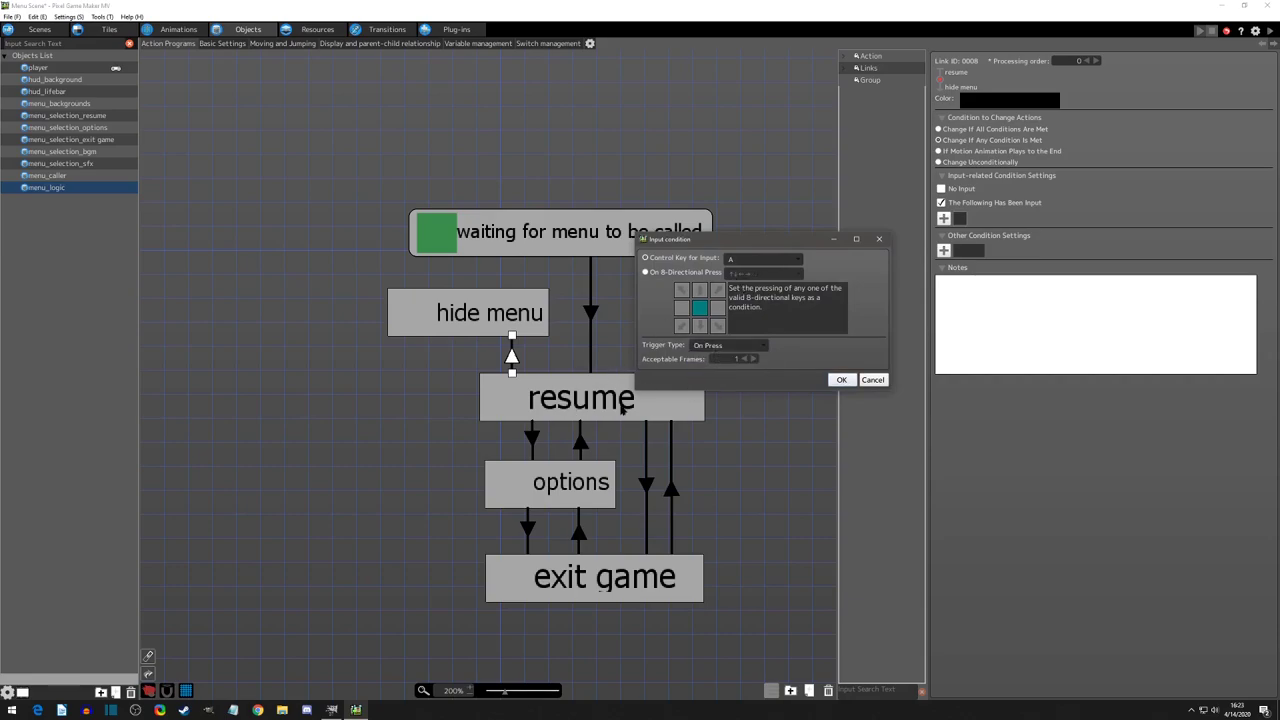
{"action": "left_click", "coordinate": [839, 380]}
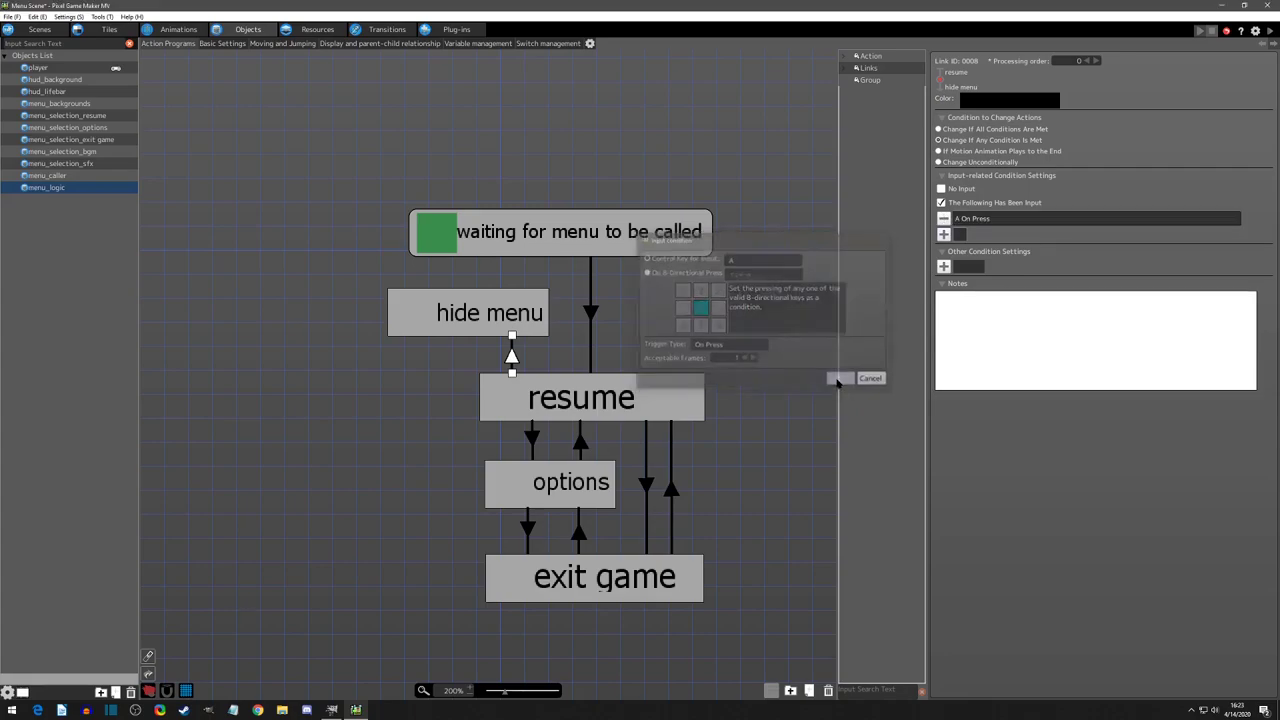
Add an OK key input condition with trigger type On Press, combined with the A condition by OR
{"action": "left_click", "coordinate": [944, 234]}
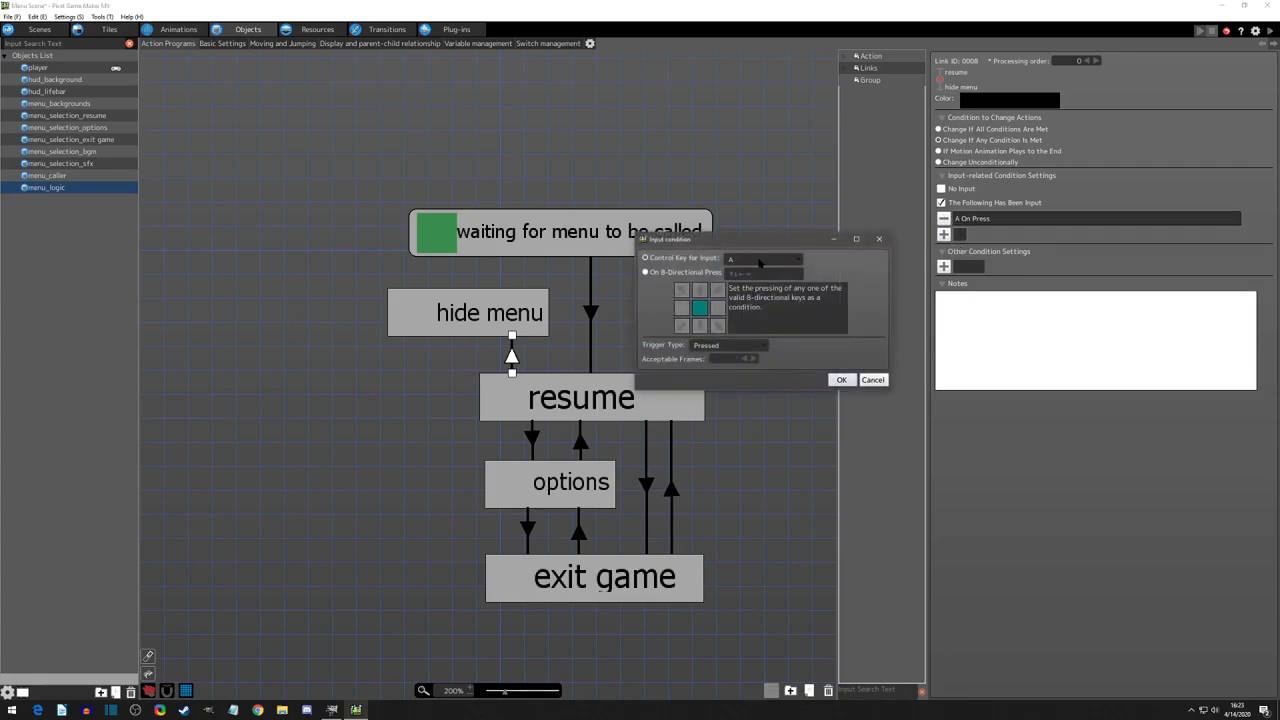
{"action": "left_click", "coordinate": [761, 261]}
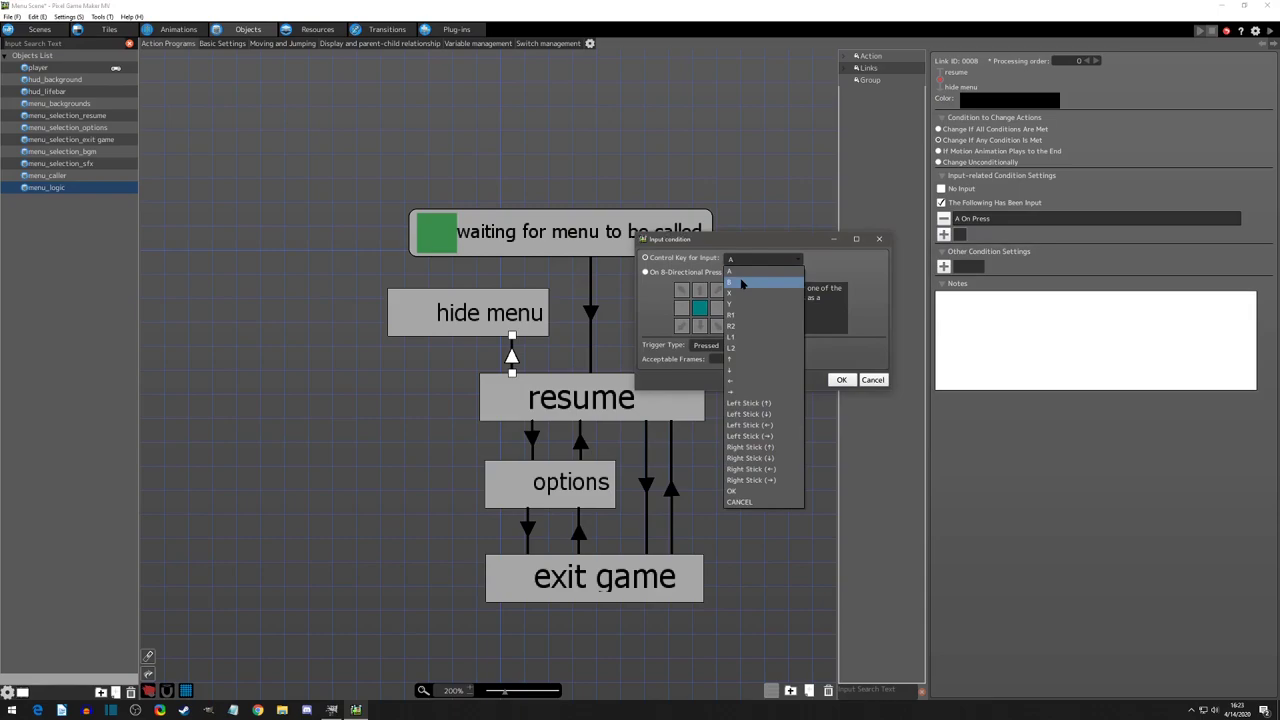
{"action": "left_click", "coordinate": [740, 491]}
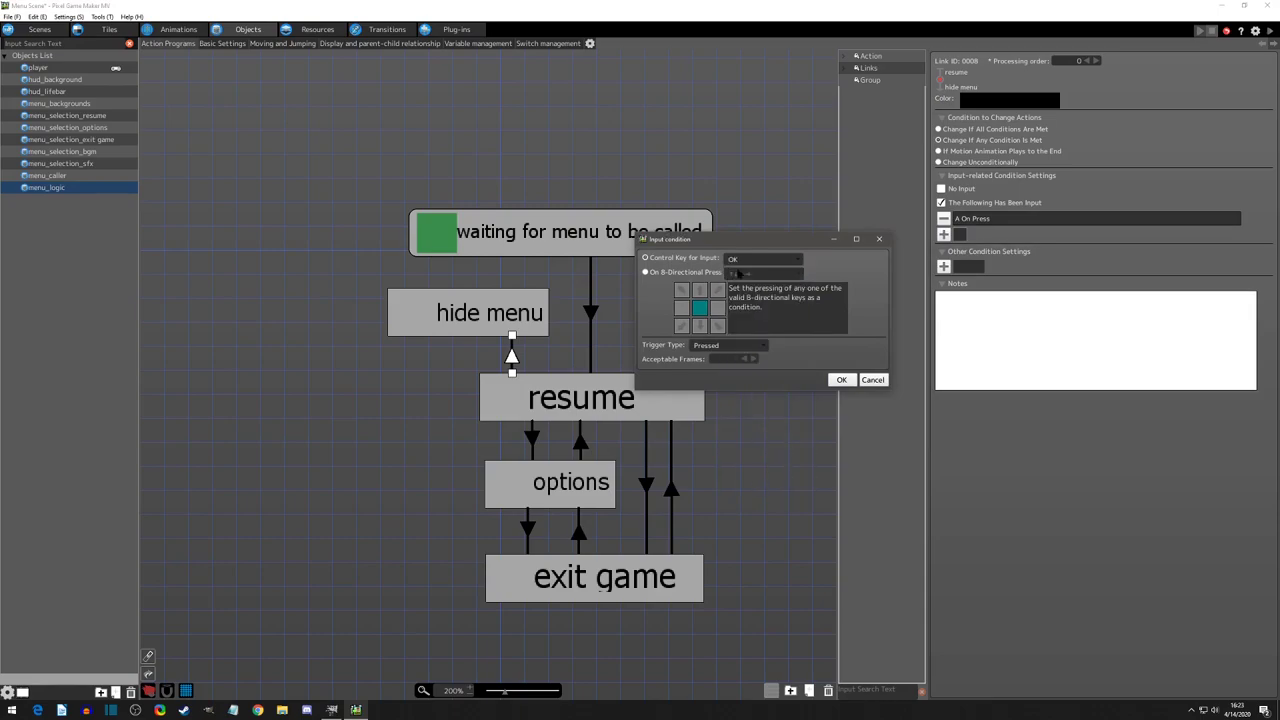
{"action": "left_click", "coordinate": [731, 347]}
{"action": "left_click", "coordinate": [731, 367]}
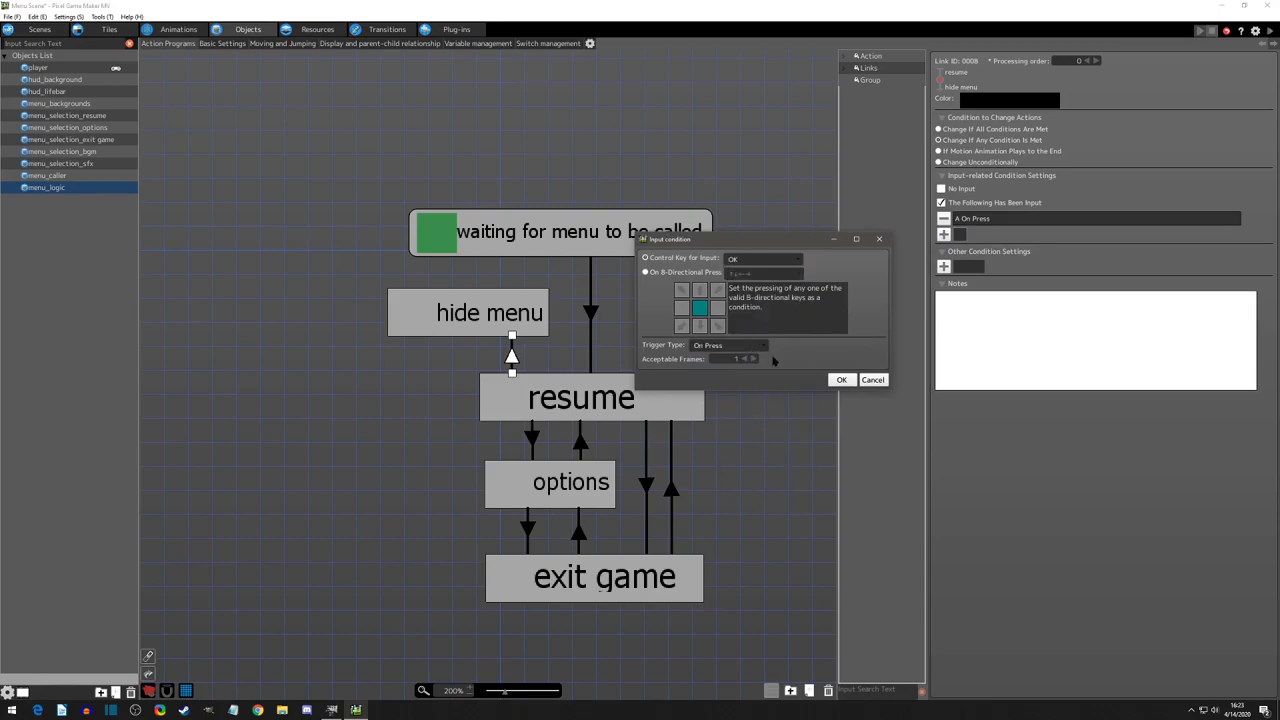
{"action": "left_click", "coordinate": [841, 380]}
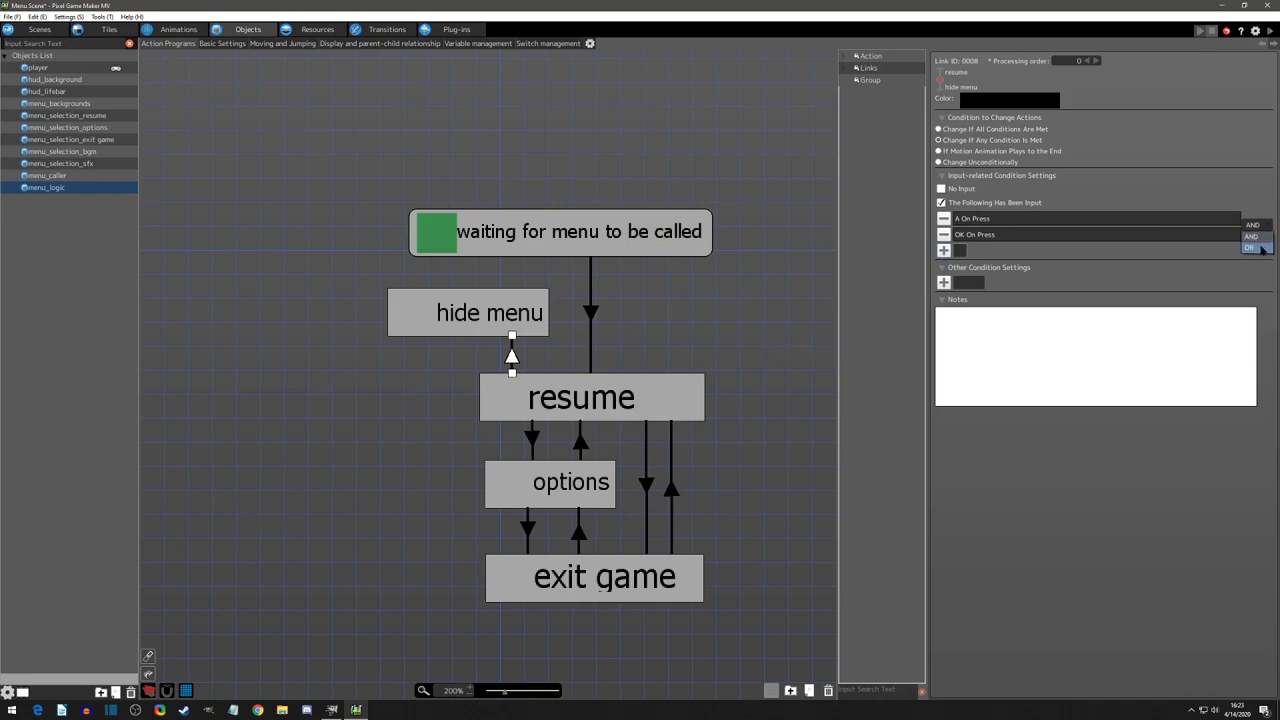
{"action": "left_click", "coordinate": [1251, 224]}
Add a B key input condition with trigger type On Press, combined with the OK condition by OR
{"action": "left_click", "coordinate": [944, 251]}
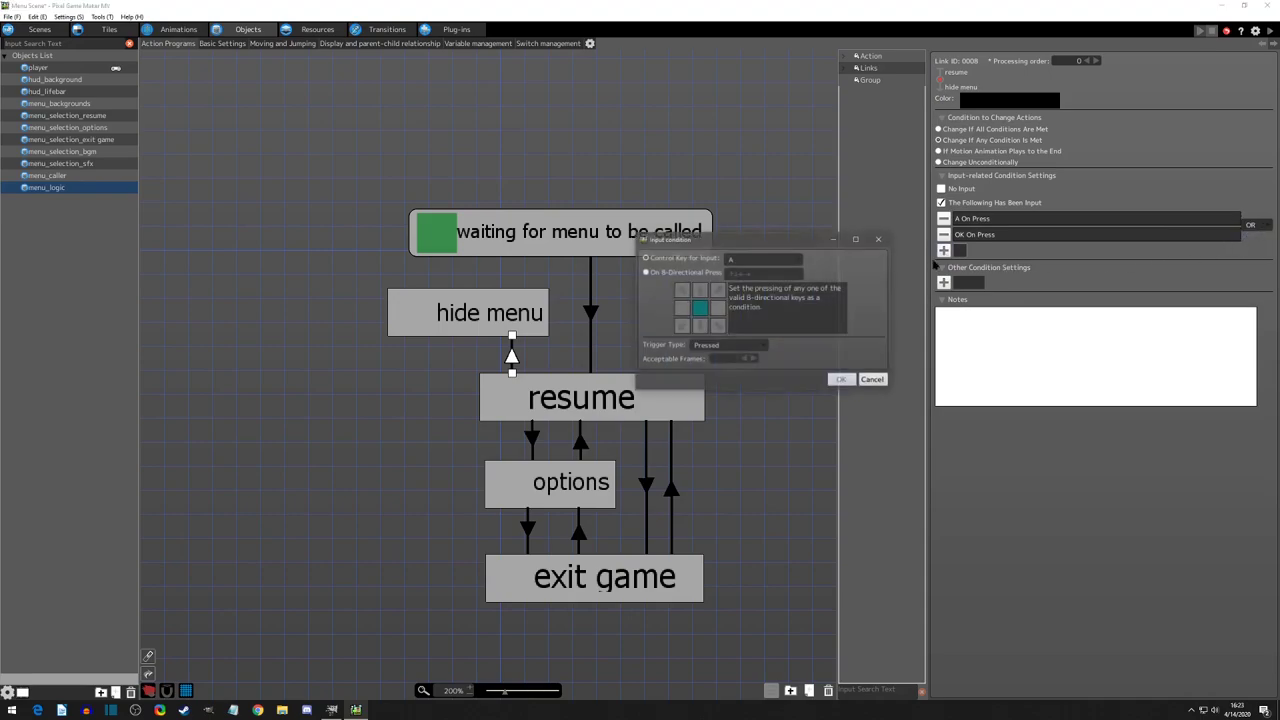
{"action": "left_click", "coordinate": [733, 260]}
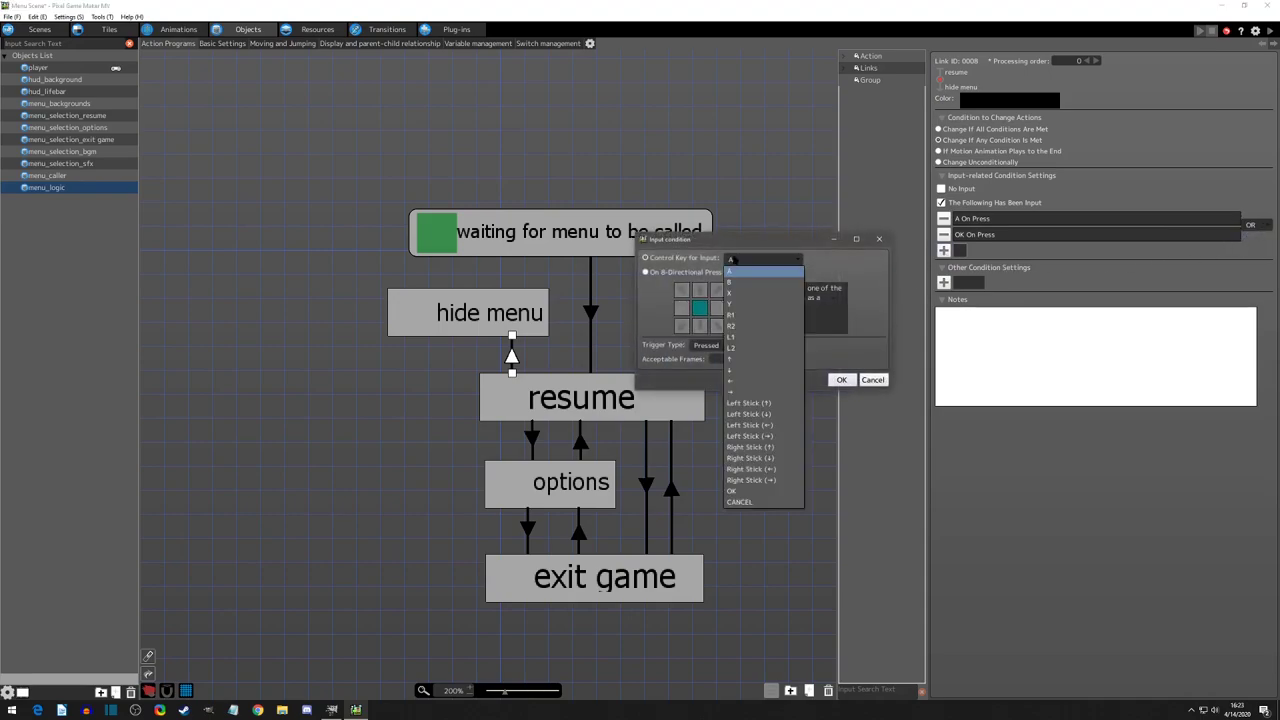
{"action": "left_click", "coordinate": [738, 282]}
{"action": "left_click", "coordinate": [731, 345]}
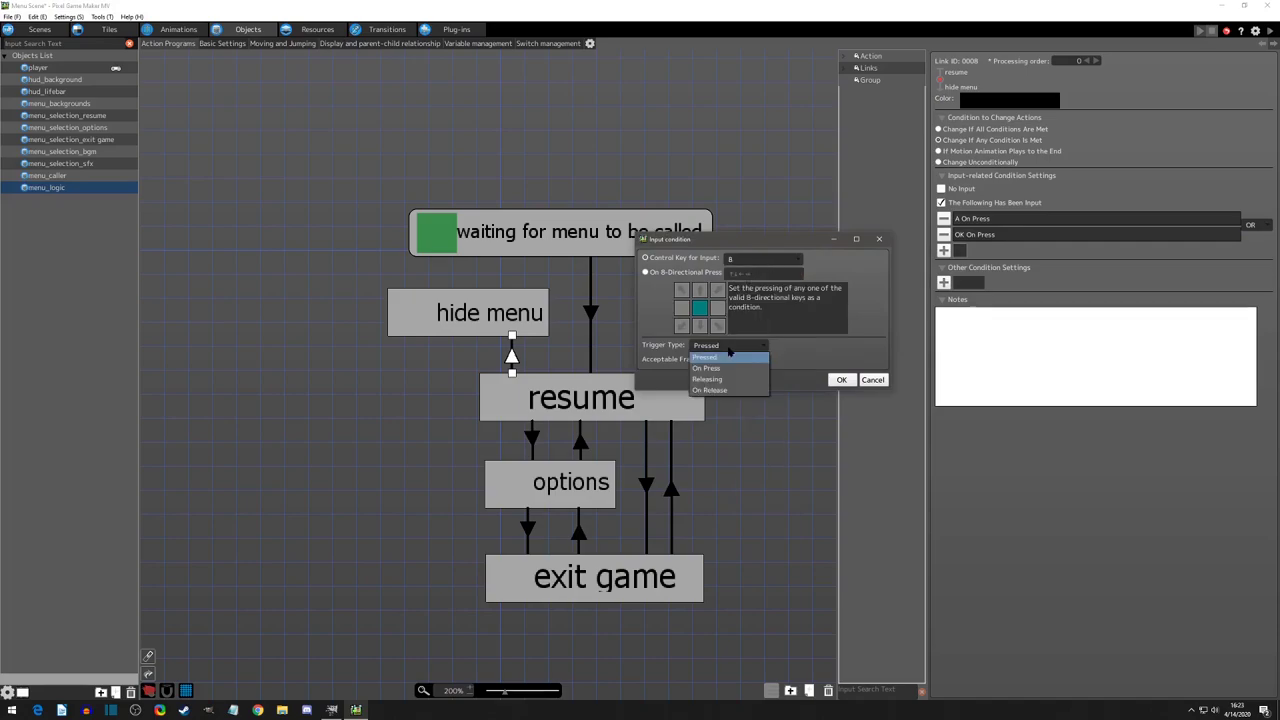
{"action": "left_click", "coordinate": [727, 365]}
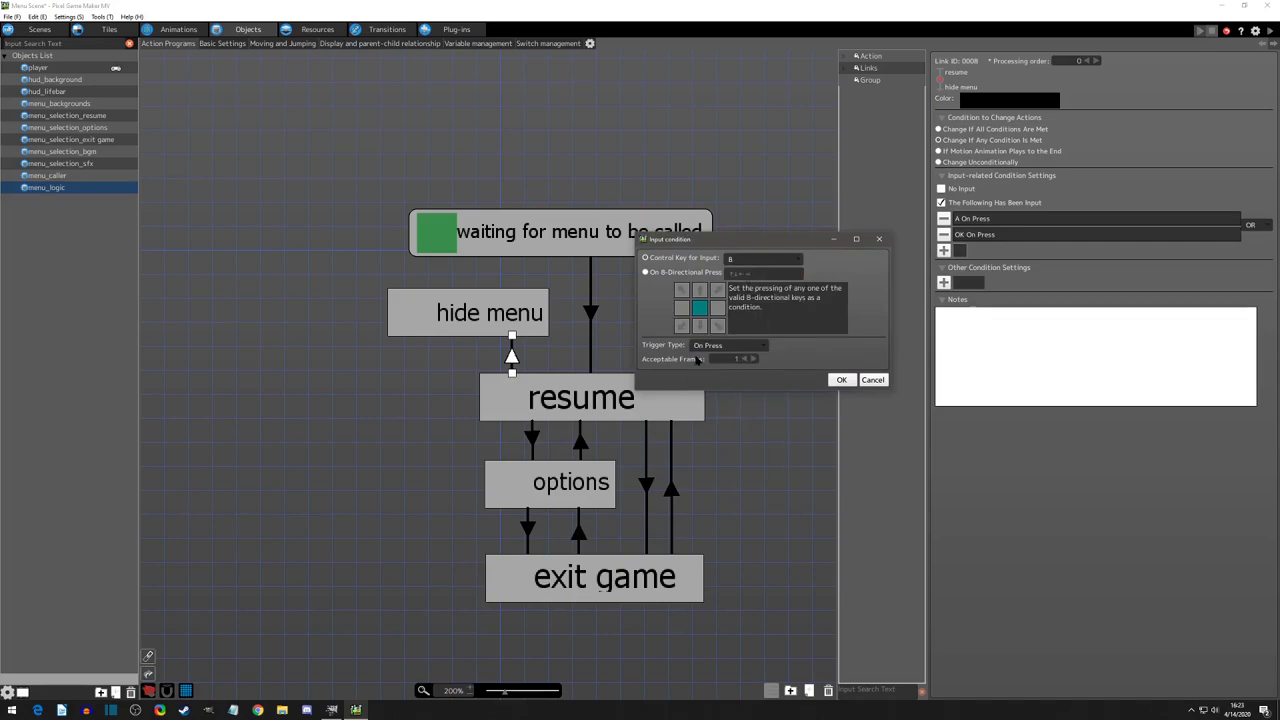
{"action": "left_click", "coordinate": [841, 380]}
{"action": "left_click", "coordinate": [1253, 241]}
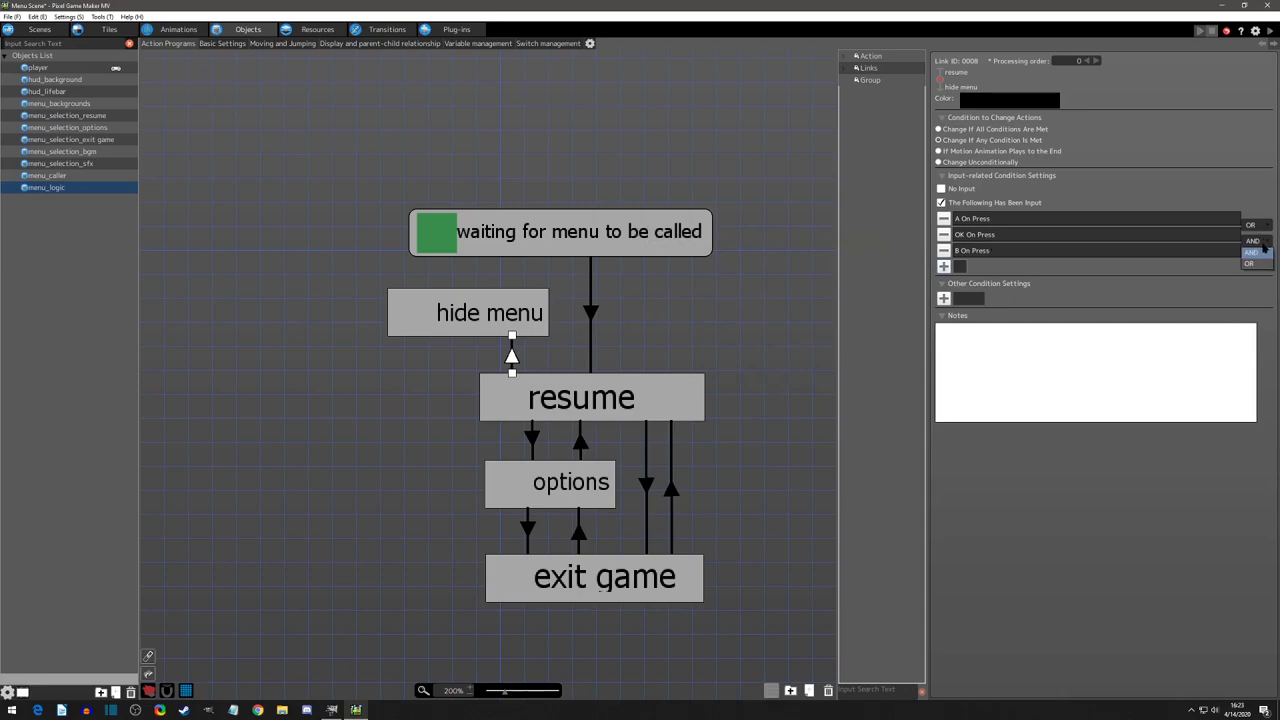
{"action": "left_click", "coordinate": [1255, 265]}
Remove the OK and B input conditions from the resume-to-hide menu link
{"action": "left_click", "coordinate": [947, 235]}
{"action": "left_click", "coordinate": [947, 235]}
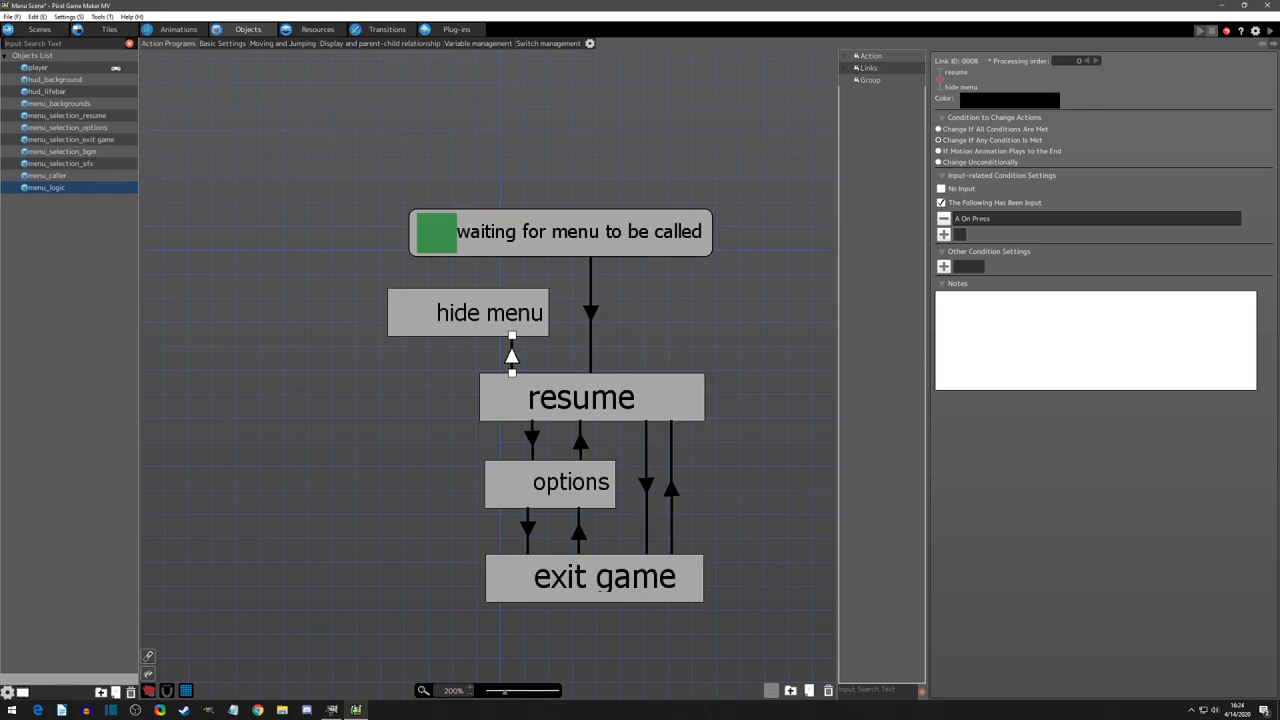
Add a Hide Menu Screen runtime action with fade-out and a duration of 0.2 to the hide menu action
{"action": "left_click", "coordinate": [535, 323]}
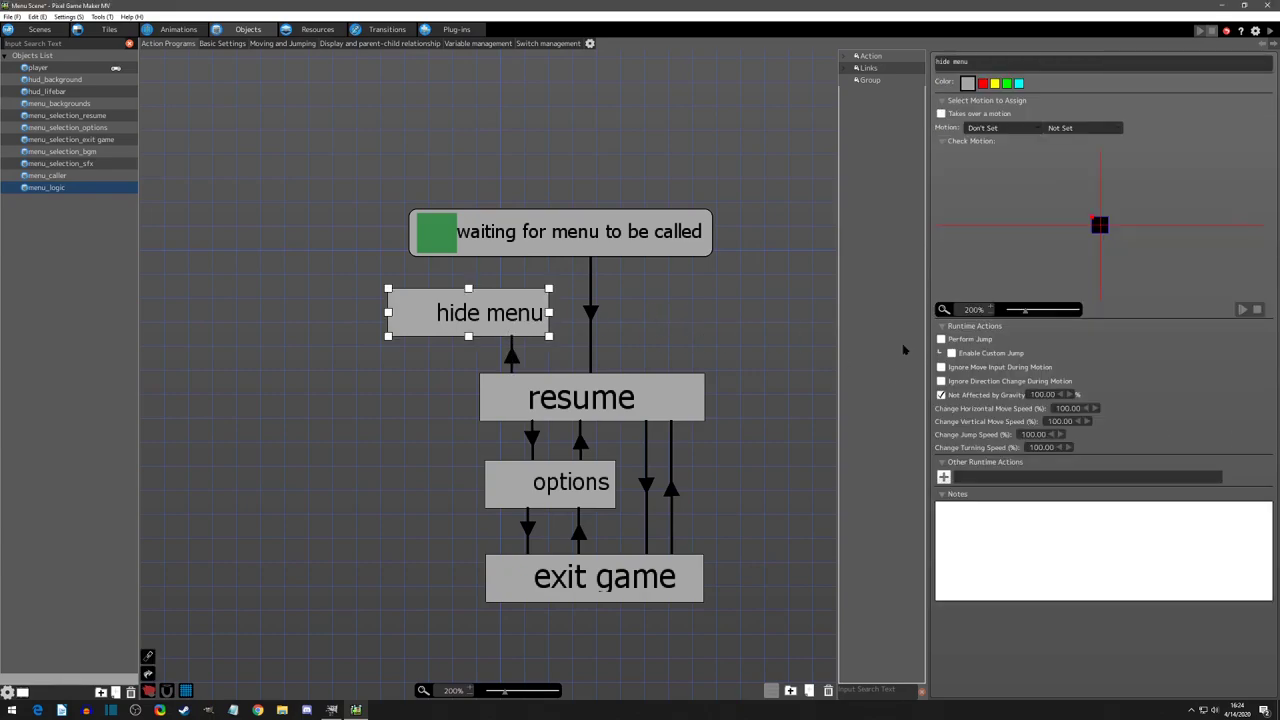
{"action": "left_click", "coordinate": [943, 477]}
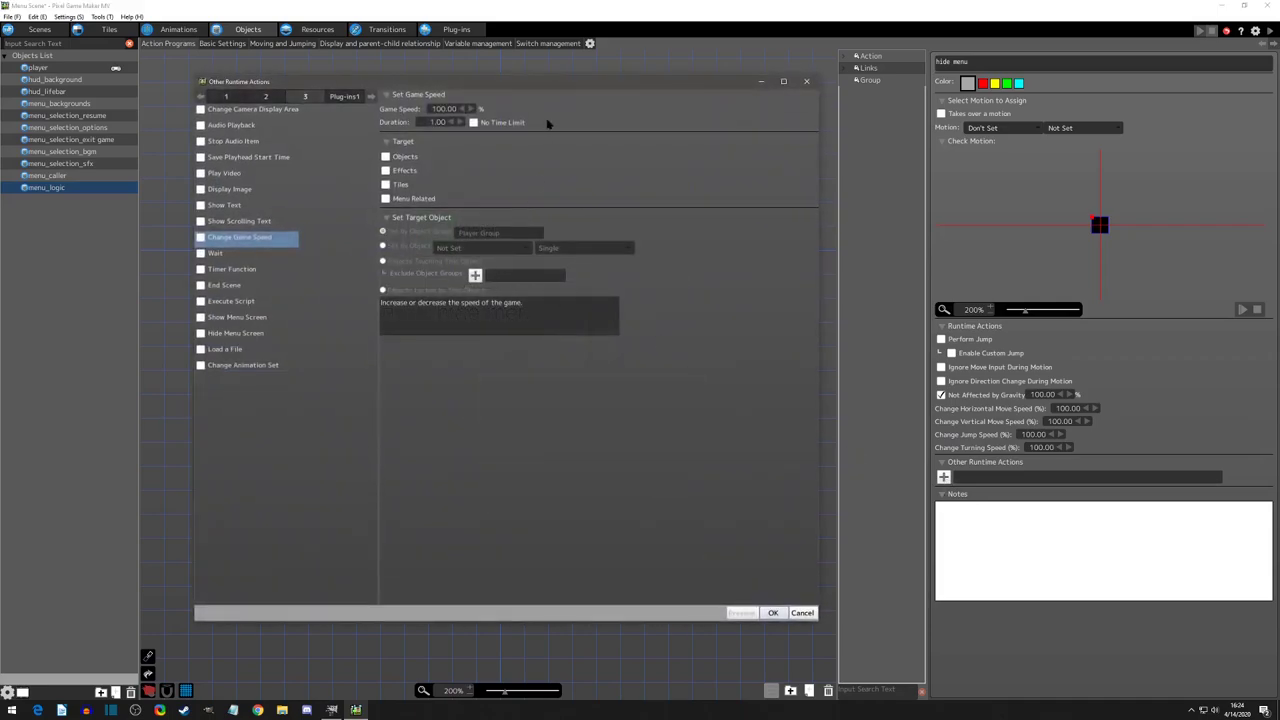
{"action": "left_click_drag", "start_coordinate": [548, 82], "coordinate": [525, 82]}
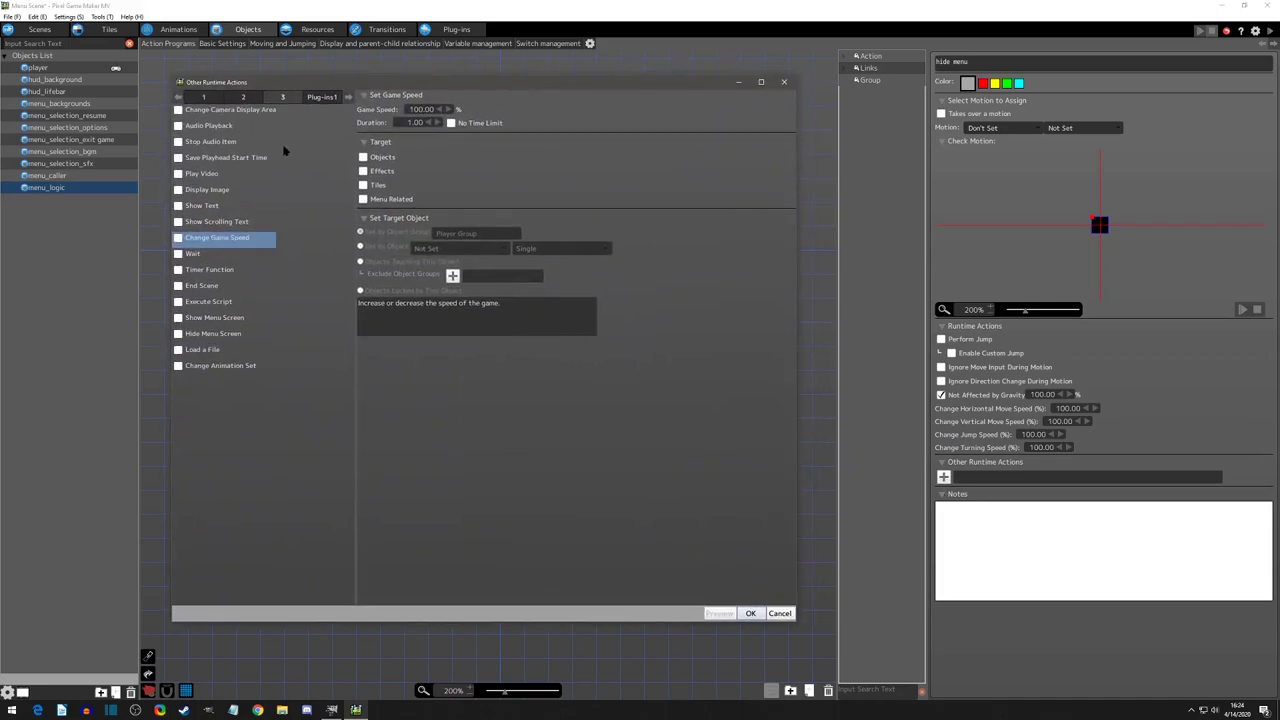
{"action": "left_click", "coordinate": [180, 335]}
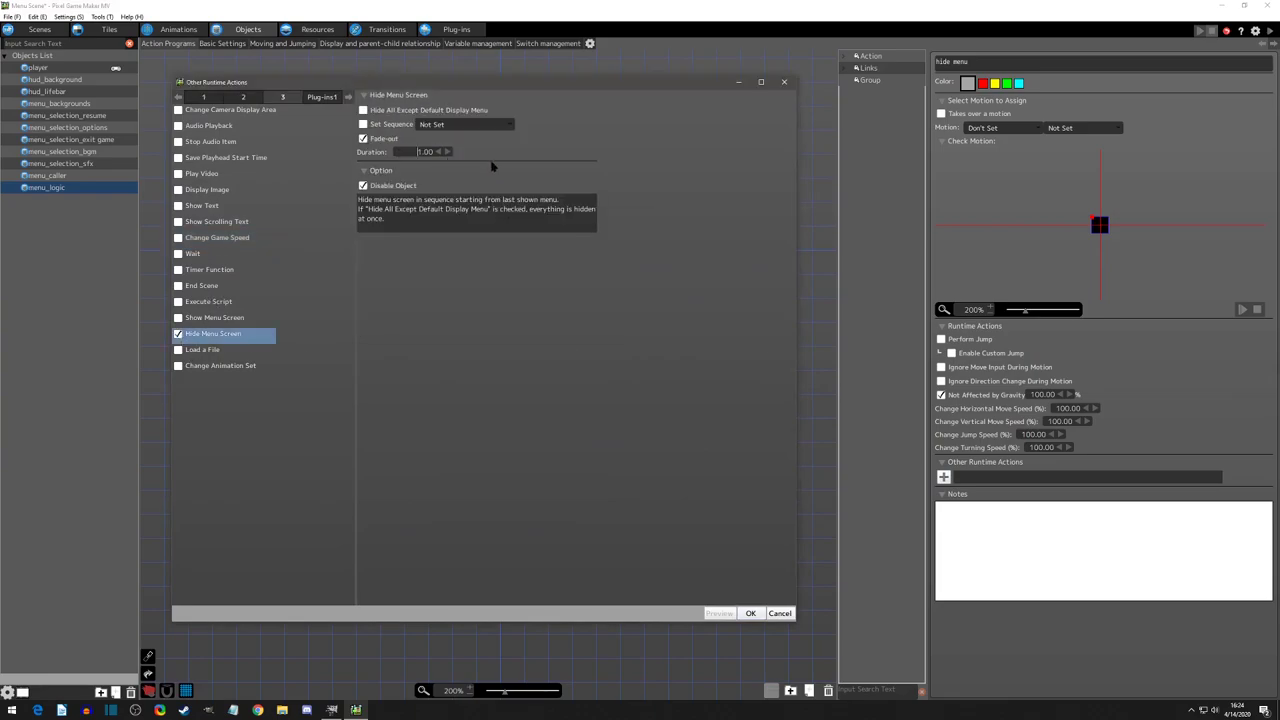
{"action": "type", "text": "0.2"}
{"action": "left_click", "coordinate": [751, 613]}
Add a Change Game Speed runtime action at 100% with no time limit, targeting objects by object group, effects and tiles
{"action": "left_click", "coordinate": [943, 493]}
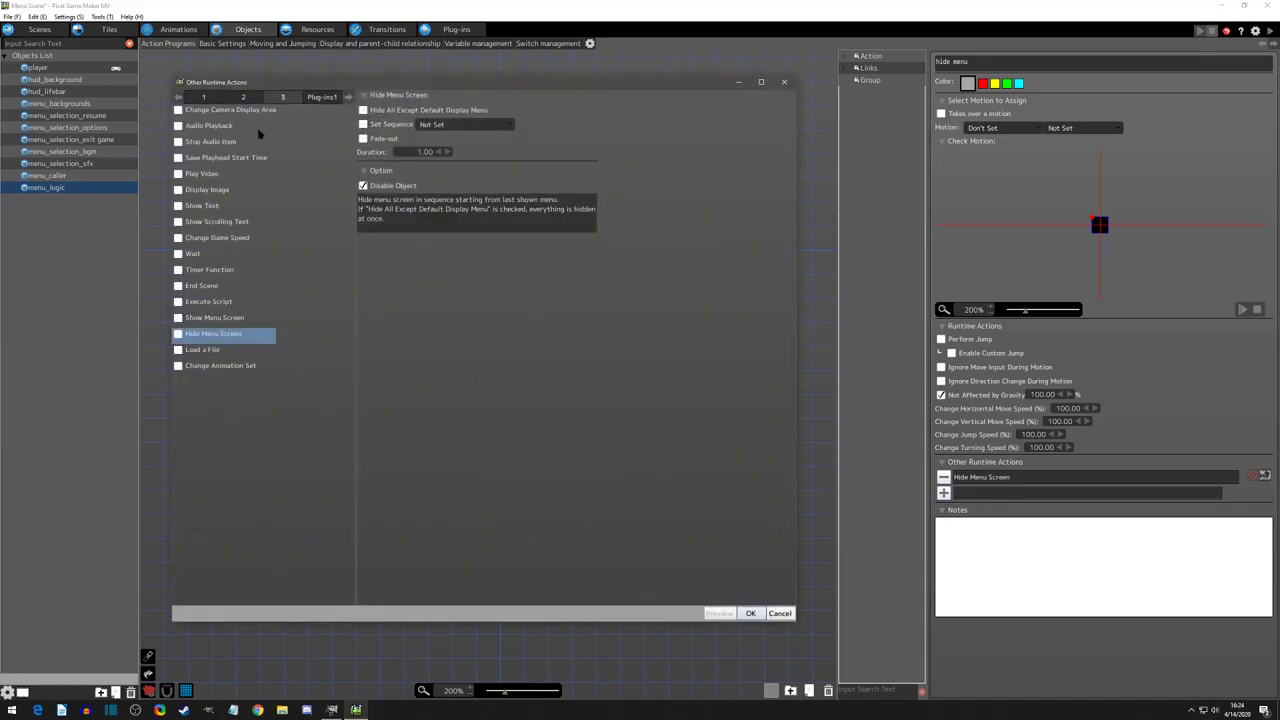
{"action": "left_click", "coordinate": [246, 97]}
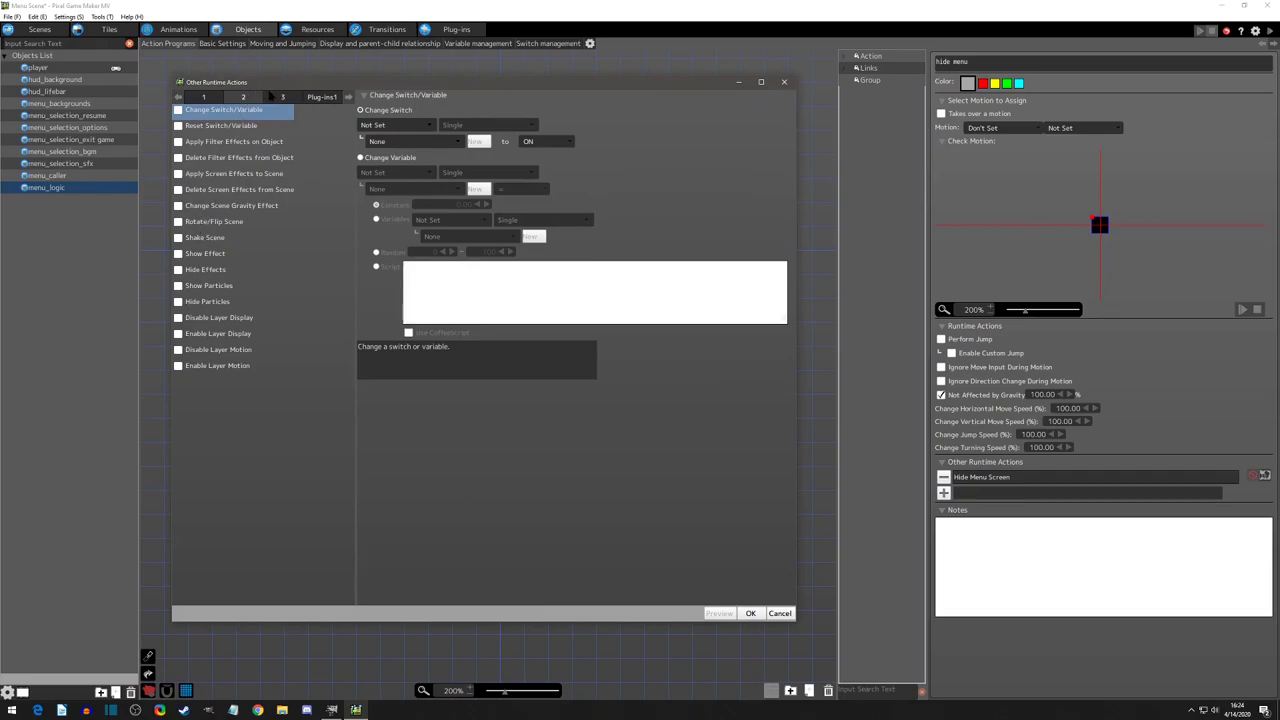
{"action": "left_click", "coordinate": [278, 96]}
{"action": "left_click", "coordinate": [179, 238]}
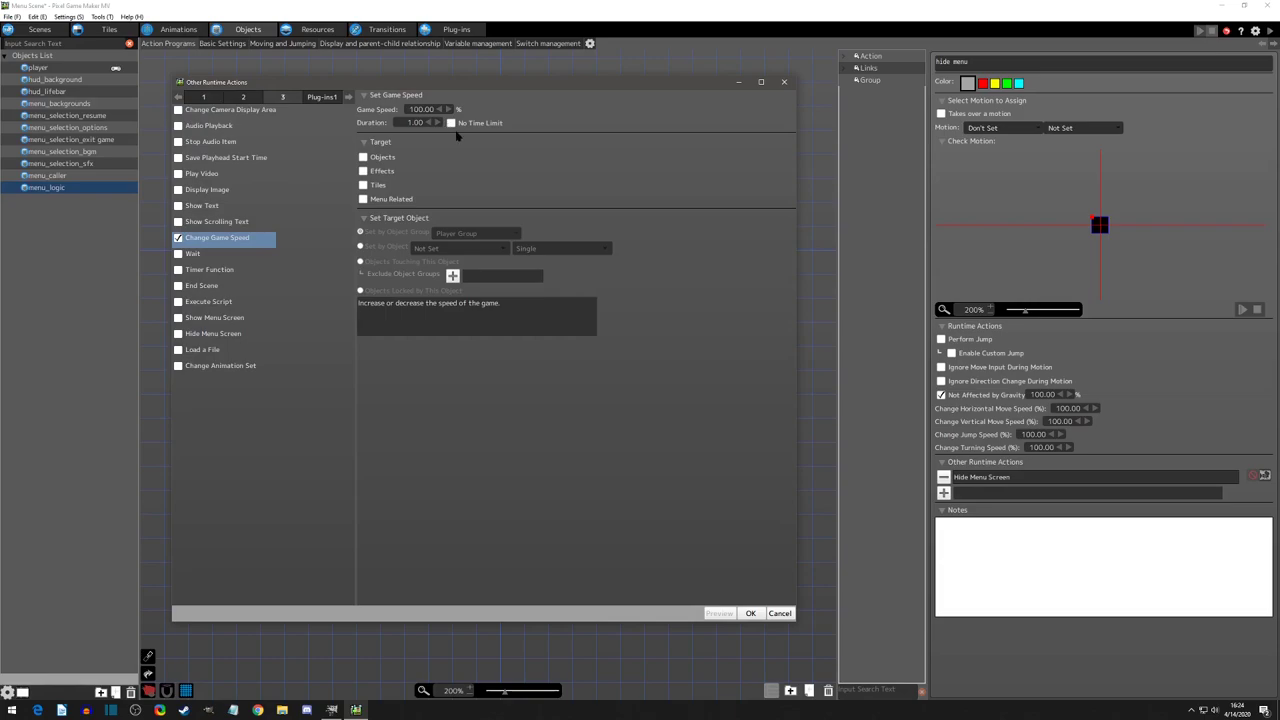
{"action": "left_click", "coordinate": [363, 157]}
{"action": "left_click", "coordinate": [363, 171]}
{"action": "left_click", "coordinate": [363, 185]}
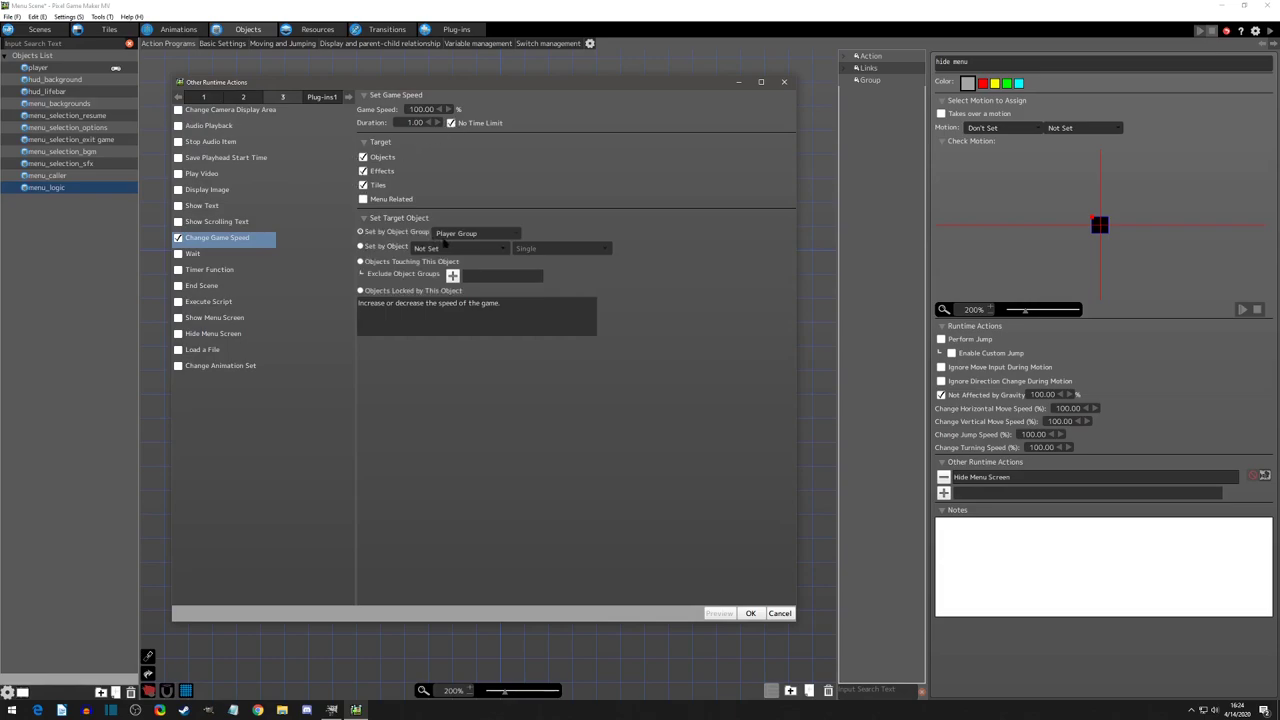
{"action": "left_click", "coordinate": [446, 236]}
{"action": "left_click", "coordinate": [450, 255]}
{"action": "left_click", "coordinate": [751, 614]}
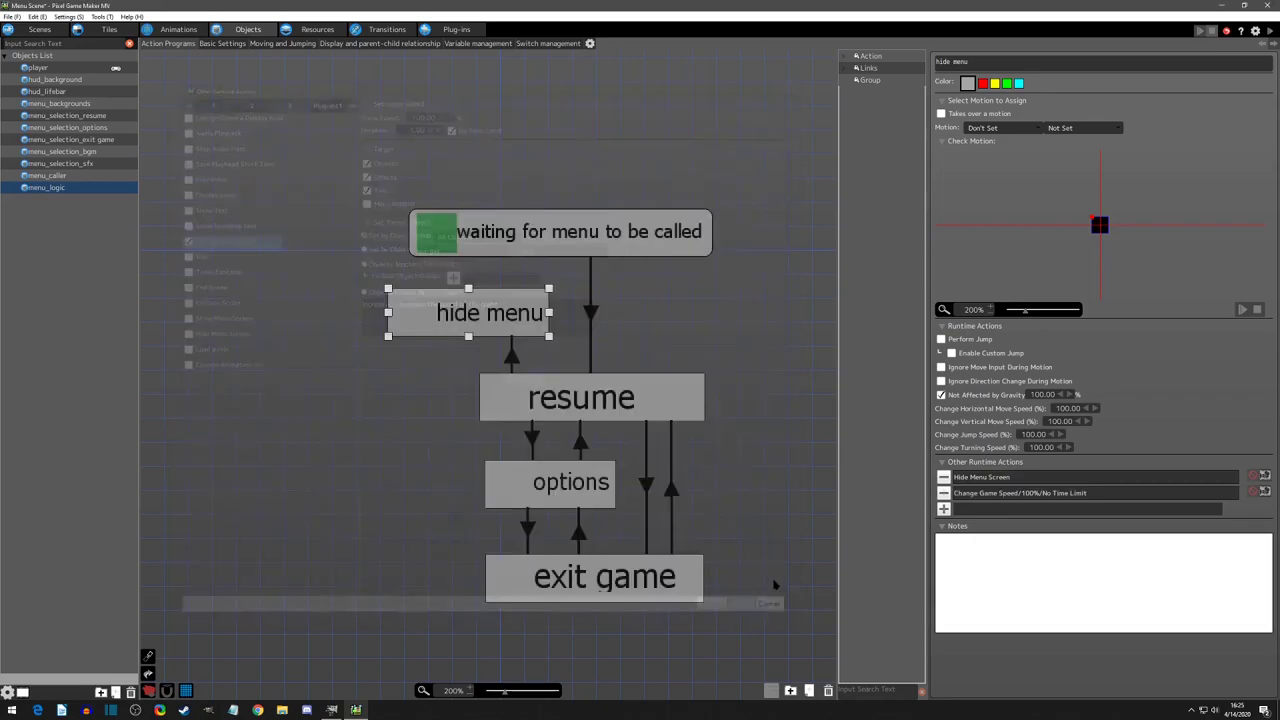
{"action": "left_click", "coordinate": [994, 494]}
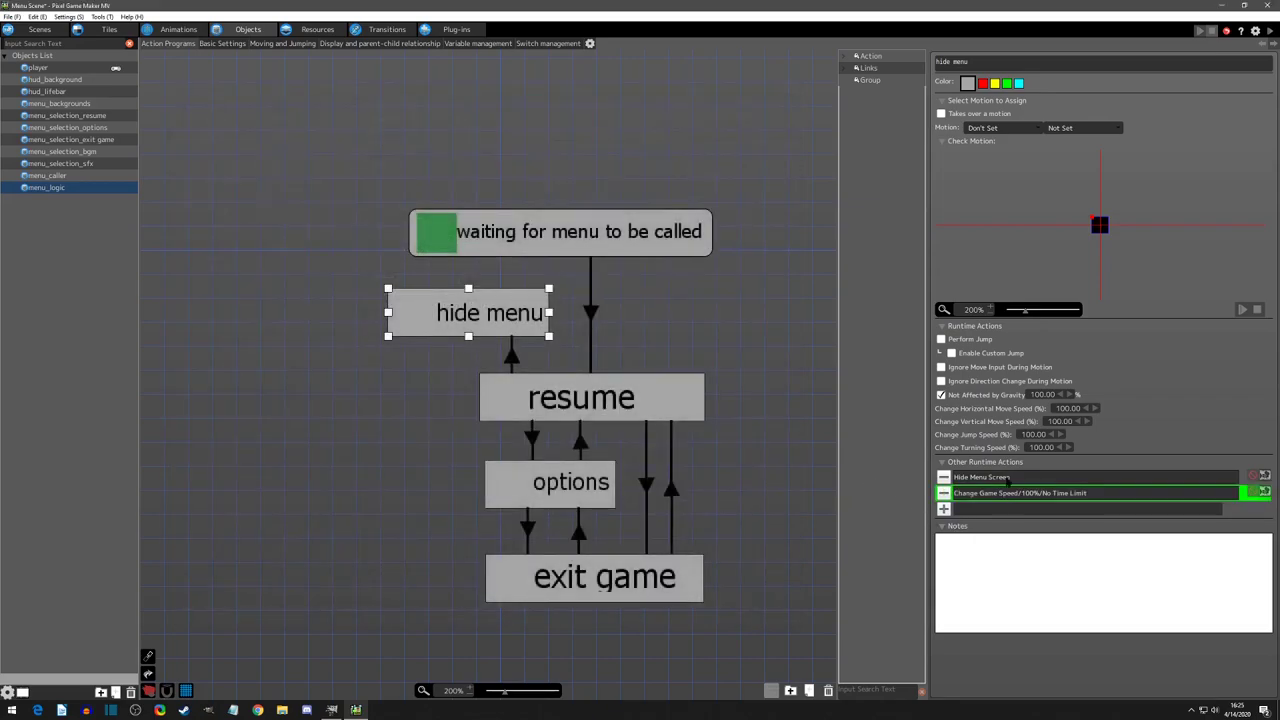
{"action": "left_click_drag", "start_coordinate": [1001, 494], "coordinate": [1046, 512]}
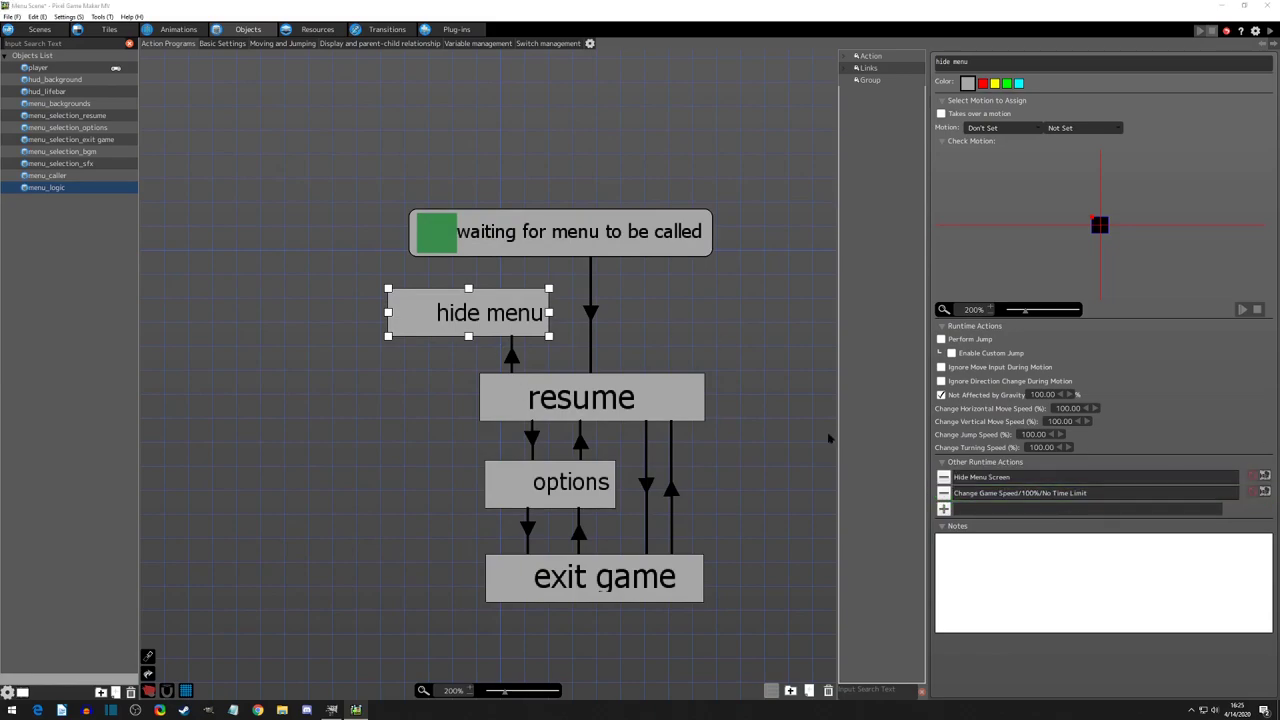
Add a link from the hide menu action to the waiting for menu to be called action
{"action": "right_click", "coordinate": [482, 305]}
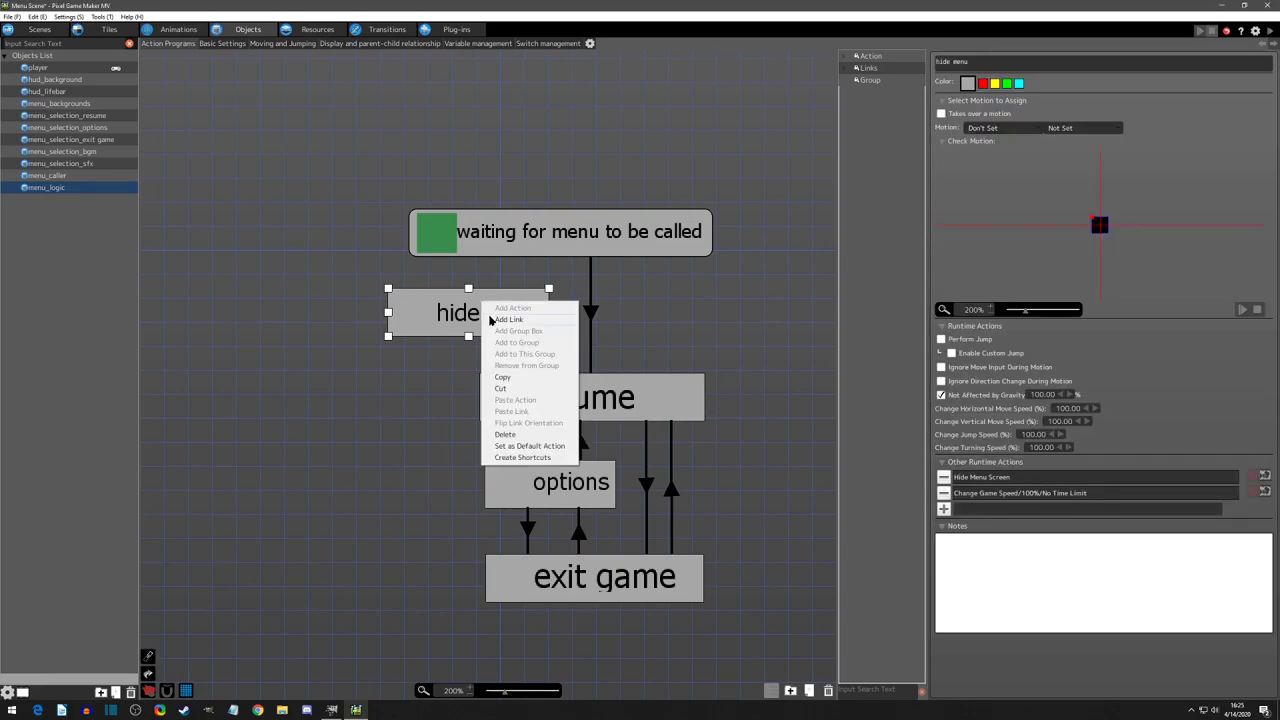
{"action": "left_click", "coordinate": [494, 322]}
{"action": "left_click", "coordinate": [488, 248]}
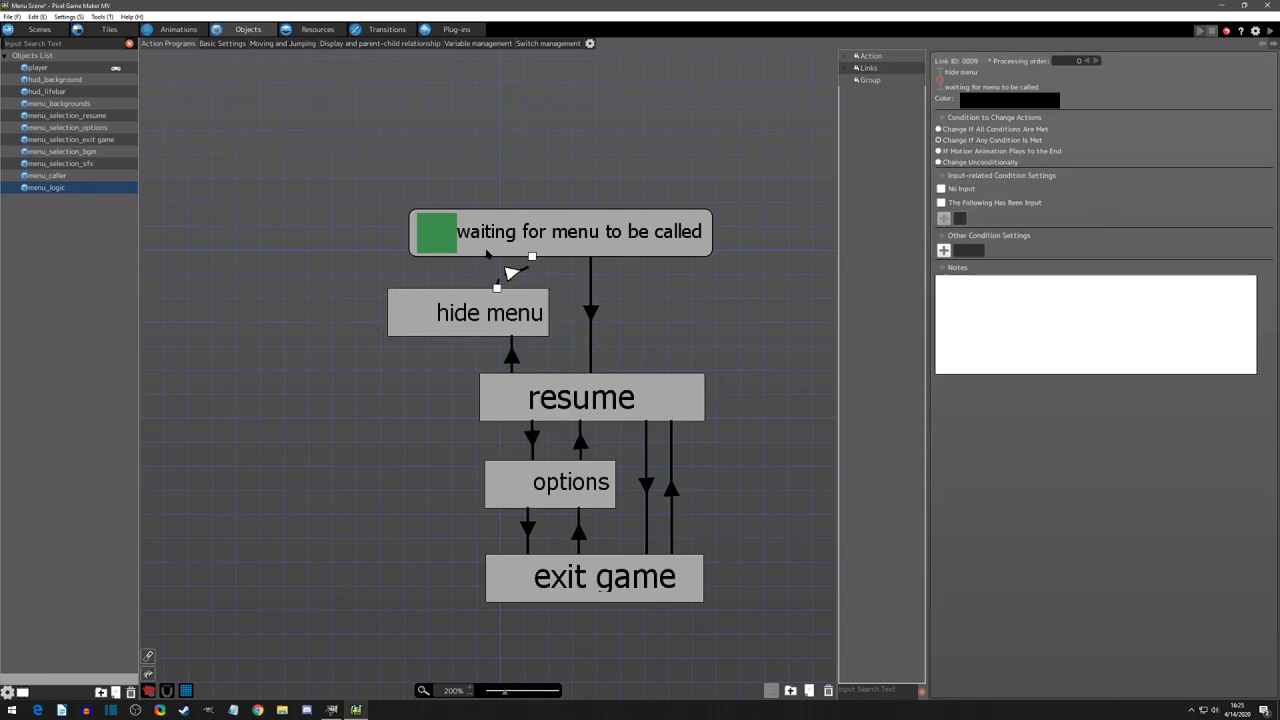
Make the link from hide menu to waiting for menu to be called change unconditionally, and straighten its arrow between the two actions
{"action": "left_click", "coordinate": [938, 162]}
{"action": "left_click_drag", "start_coordinate": [532, 256], "coordinate": [503, 258]}
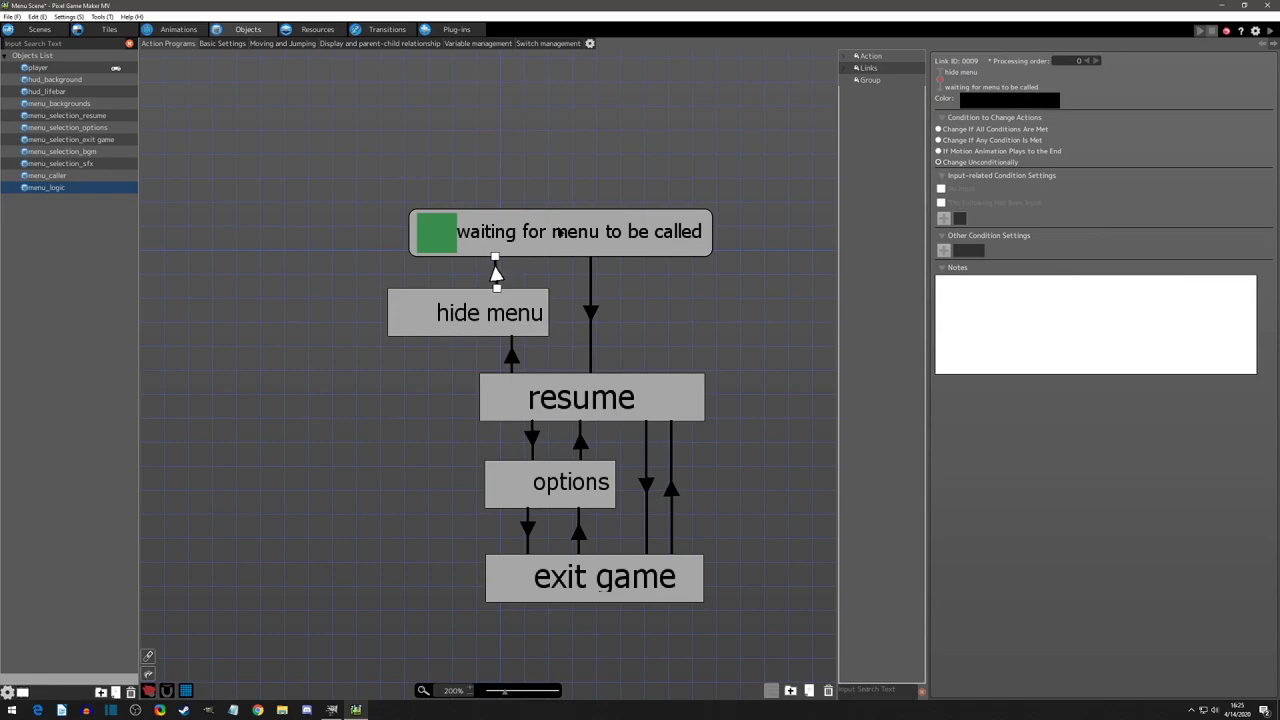
{"action": "left_click", "coordinate": [670, 252]}
{"action": "left_click", "coordinate": [496, 274]}
{"action": "left_click", "coordinate": [513, 267]}
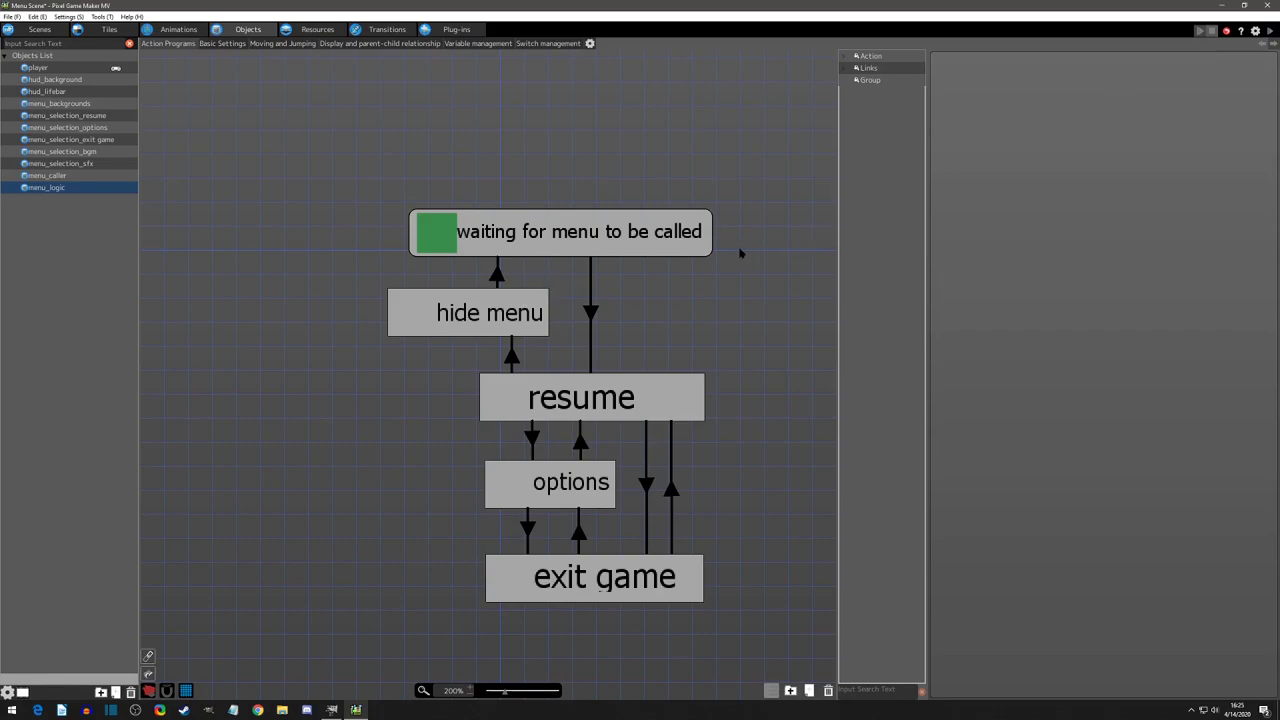
In menu_caller, add a link from show menu back to waiting for input and space it apart from the existing link
{"action": "left_click", "coordinate": [60, 177]}
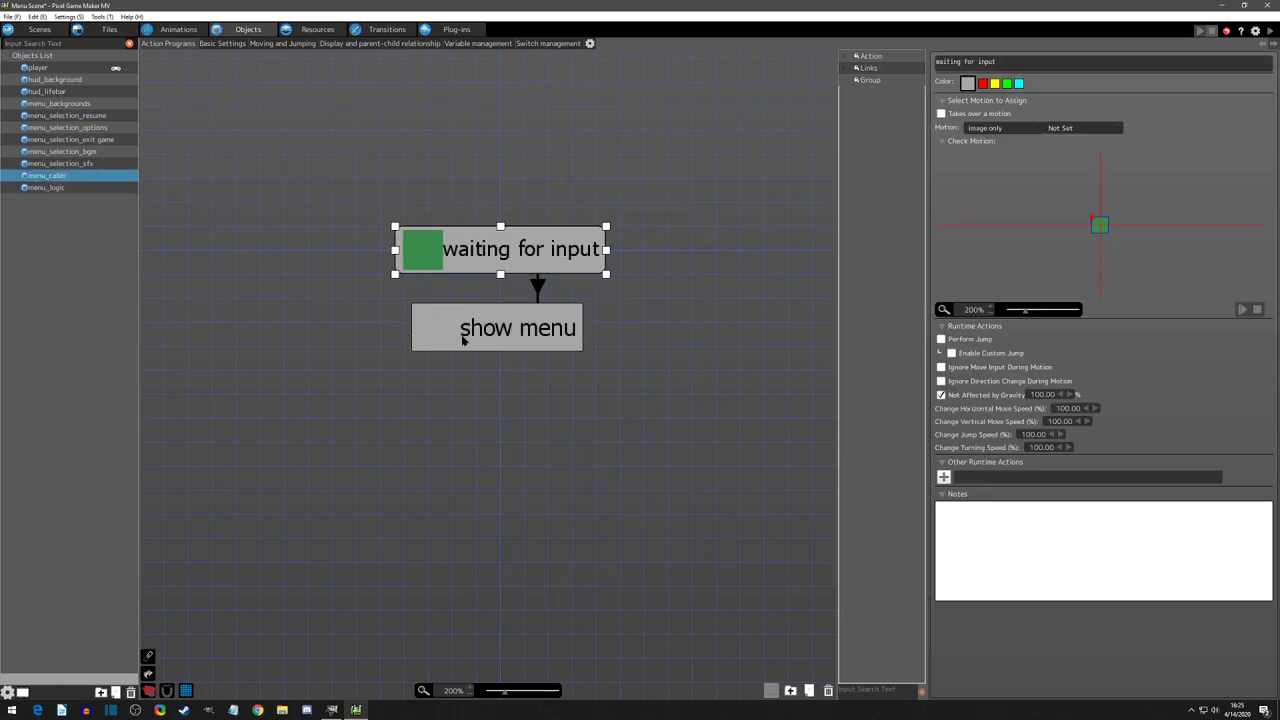
{"action": "left_click", "coordinate": [470, 342]}
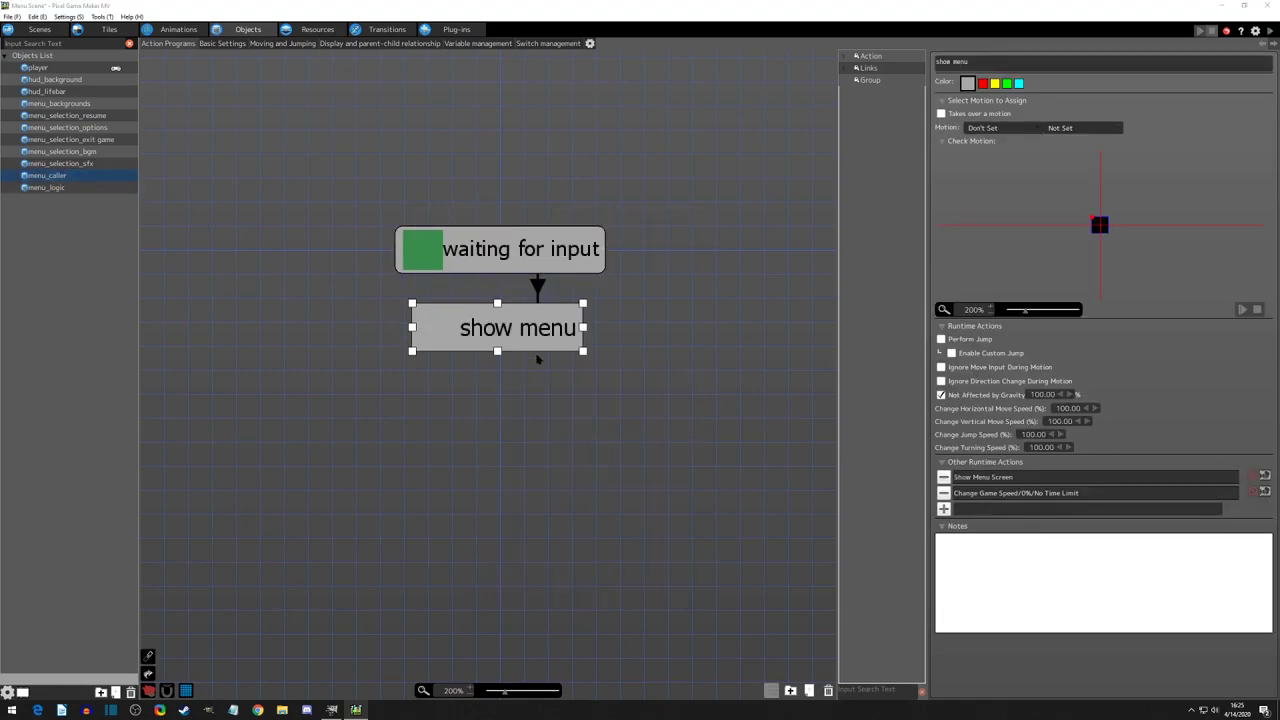
{"action": "right_click", "coordinate": [470, 334]}
{"action": "left_click", "coordinate": [478, 341]}
{"action": "left_click", "coordinate": [477, 268]}
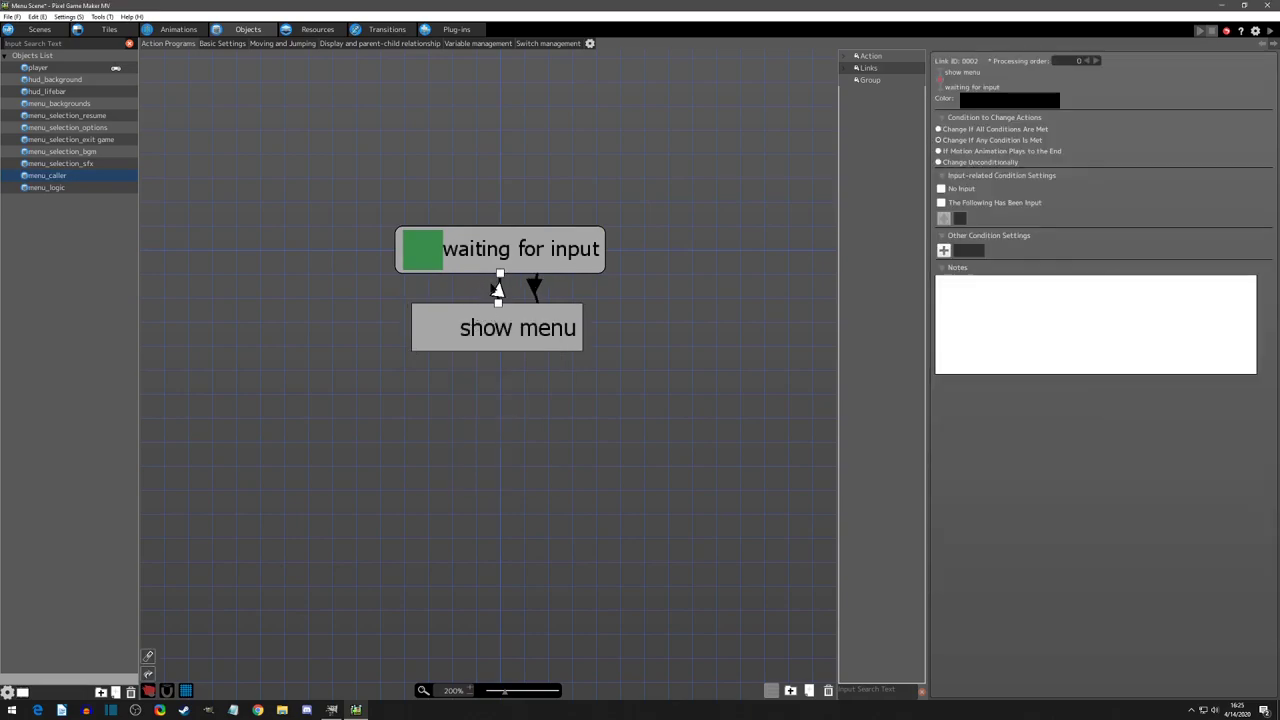
{"action": "left_click_drag", "start_coordinate": [494, 288], "coordinate": [452, 290]}
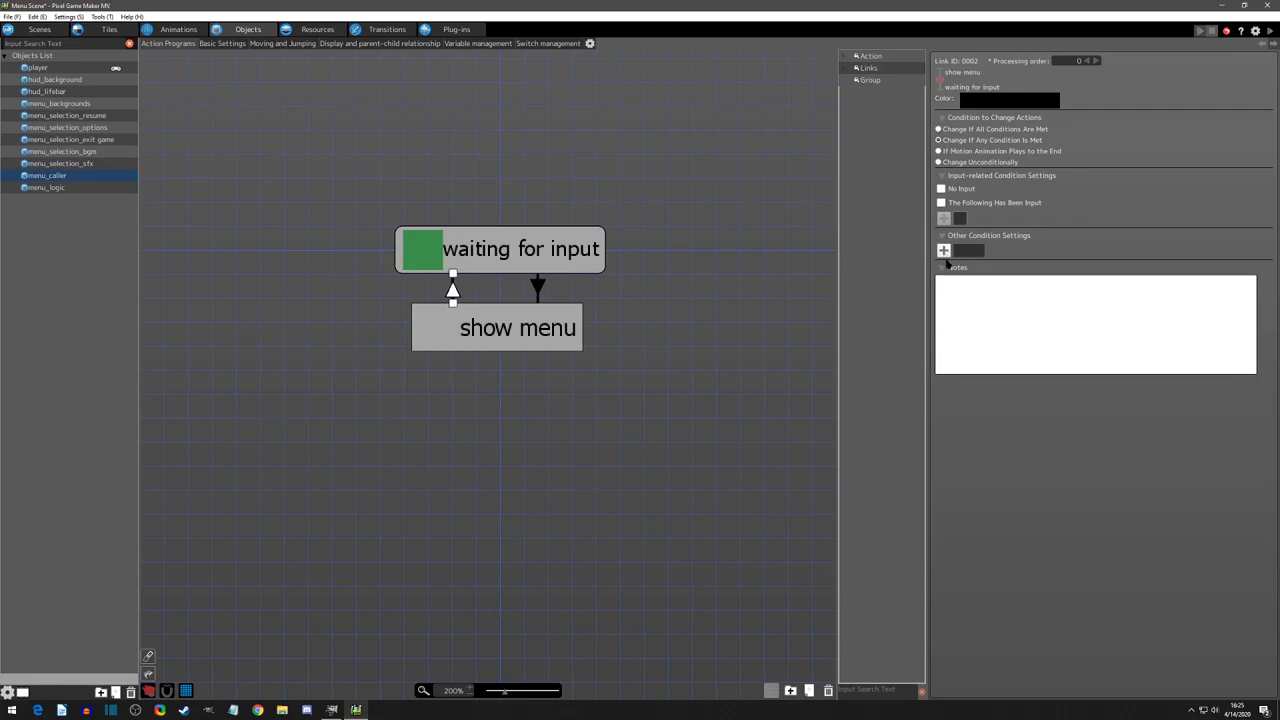
Add an After Certain Time Passes condition of 0.1 seconds to the link from show menu to waiting for input
{"action": "left_click", "coordinate": [944, 252]}
{"action": "left_click", "coordinate": [260, 151]}
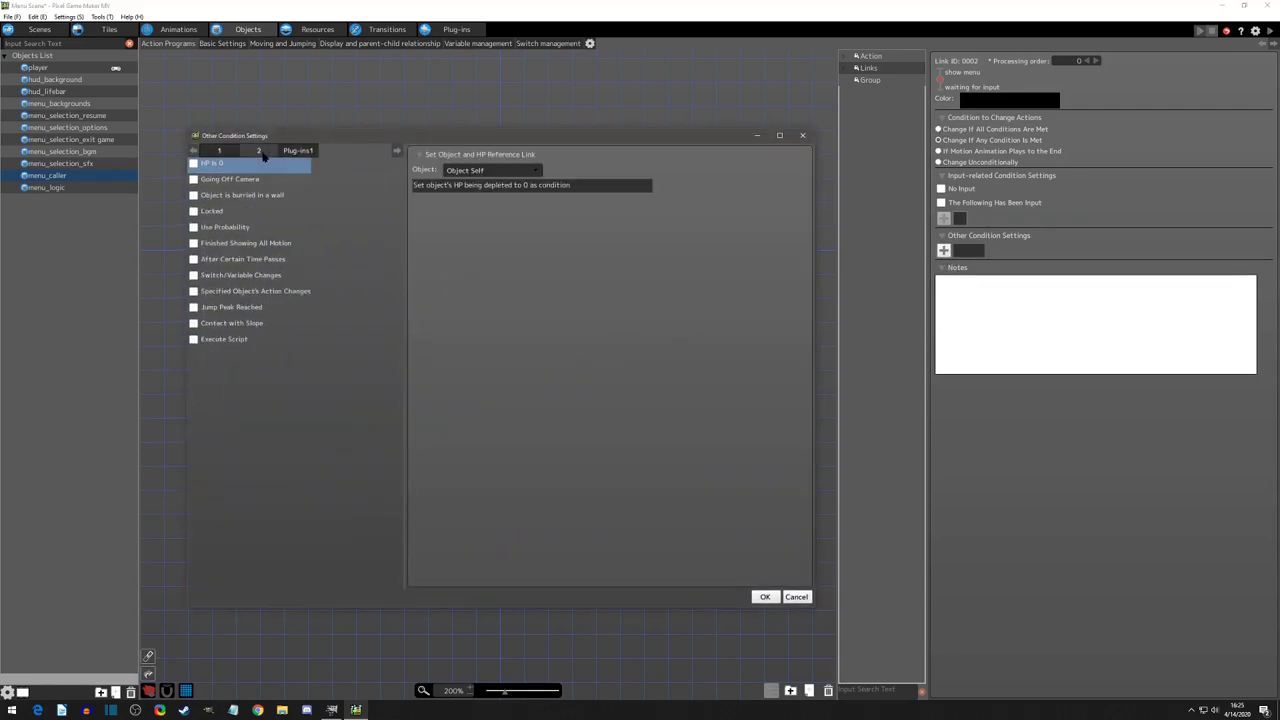
{"action": "left_click", "coordinate": [196, 260]}
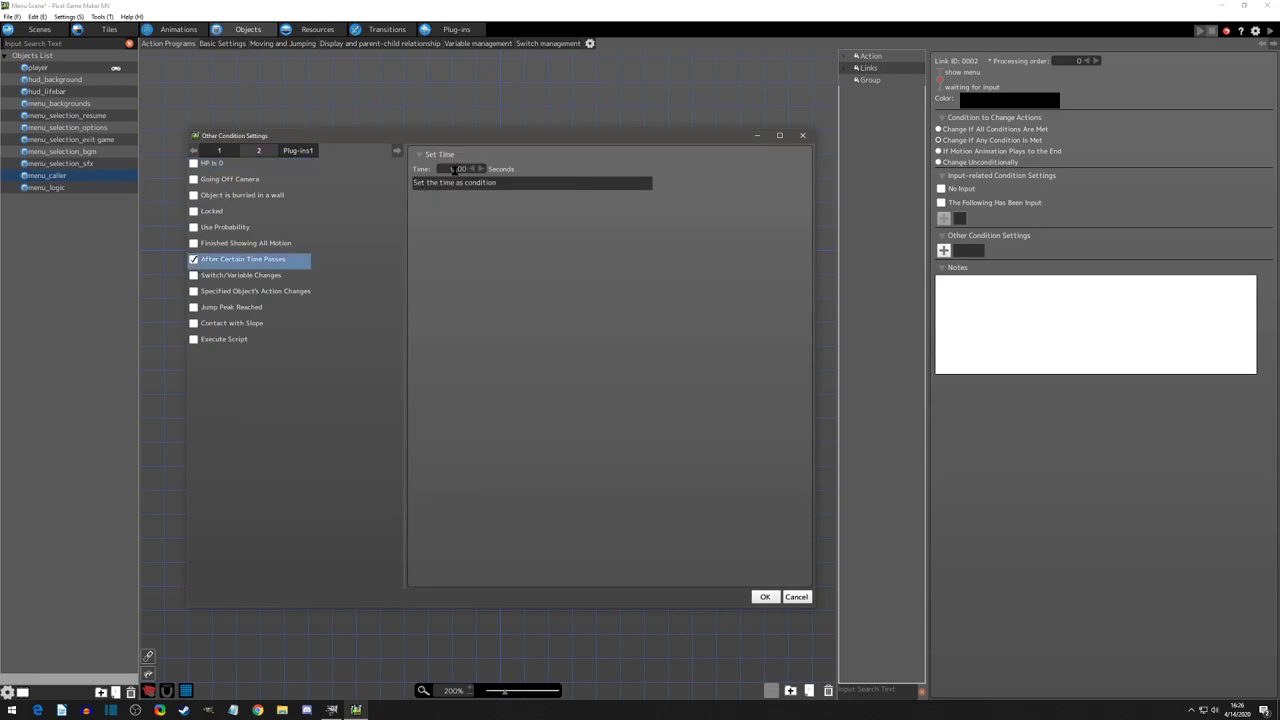
{"action": "left_click", "coordinate": [452, 169]}
{"action": "type", "text": "1"}
{"action": "left_click", "coordinate": [765, 597]}
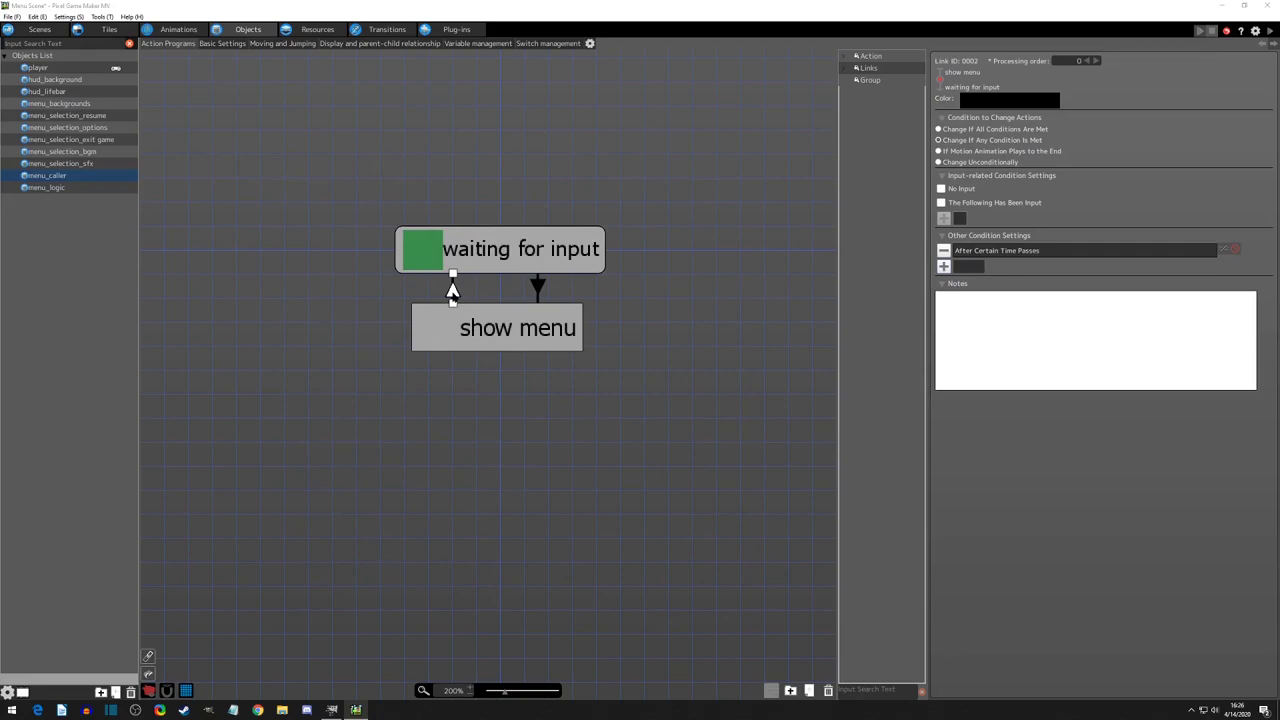
{"action": "double_click", "coordinate": [990, 251]}
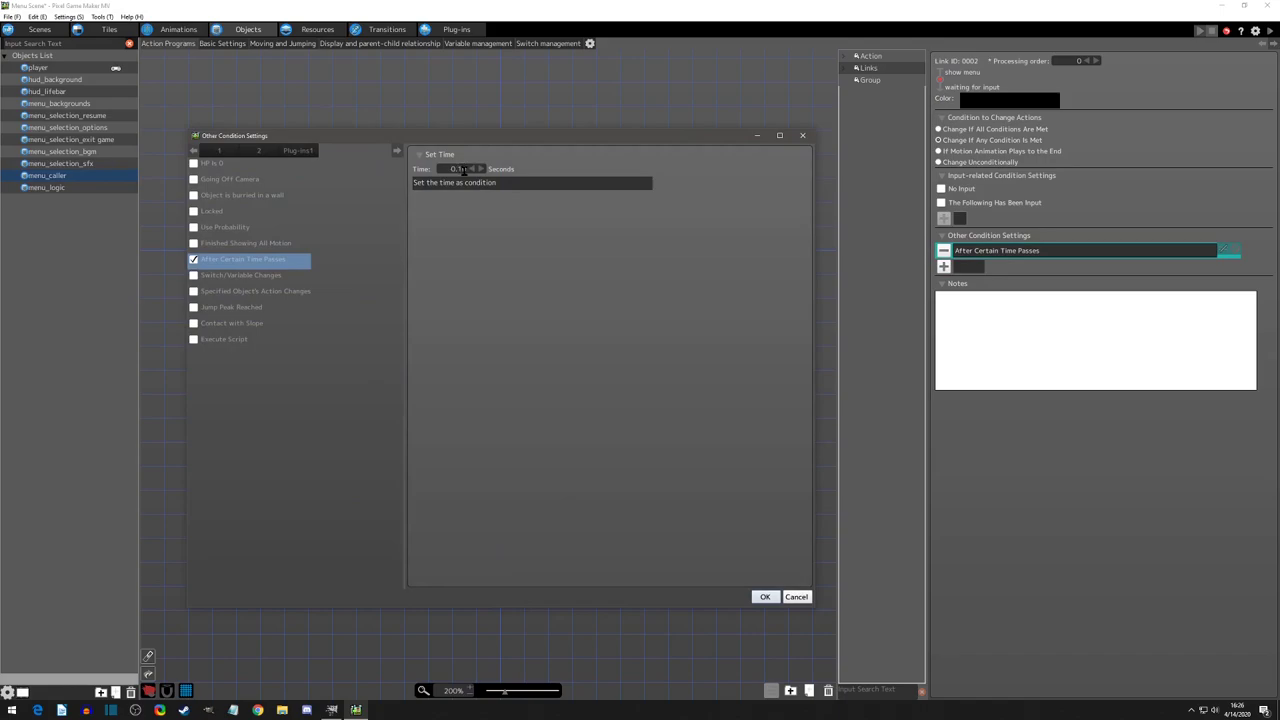
{"action": "left_click", "coordinate": [802, 135]}
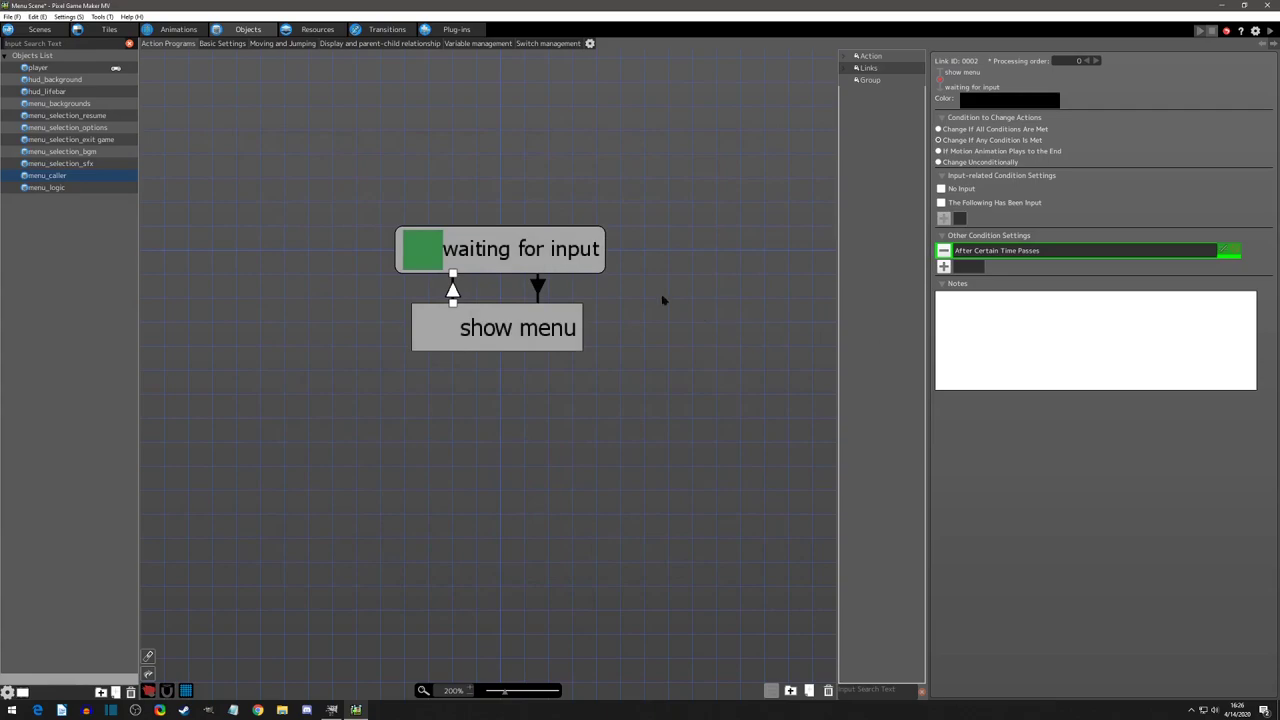
Add a Specified Object's Action Changes condition to the same link, with menu_logic as the object and hide menu as the action
{"action": "left_click", "coordinate": [945, 267]}
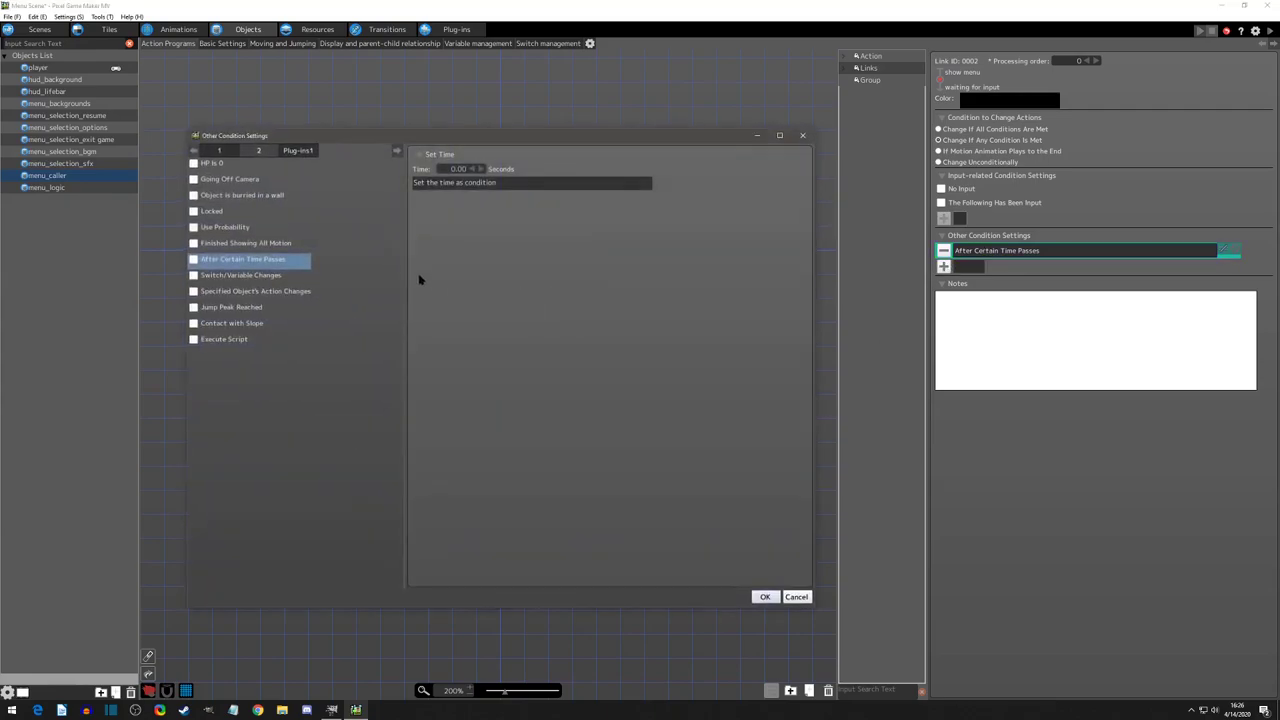
{"action": "left_click", "coordinate": [255, 291]}
{"action": "left_click", "coordinate": [194, 291]}
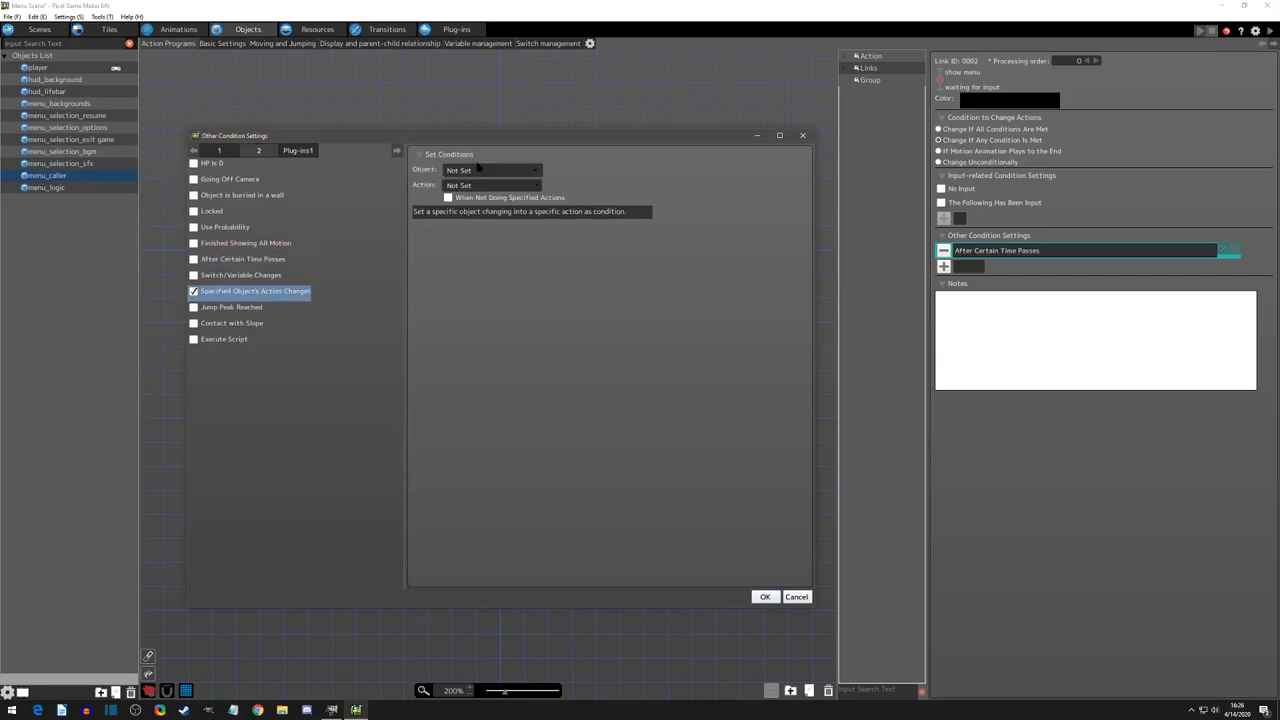
{"action": "left_click", "coordinate": [478, 170]}
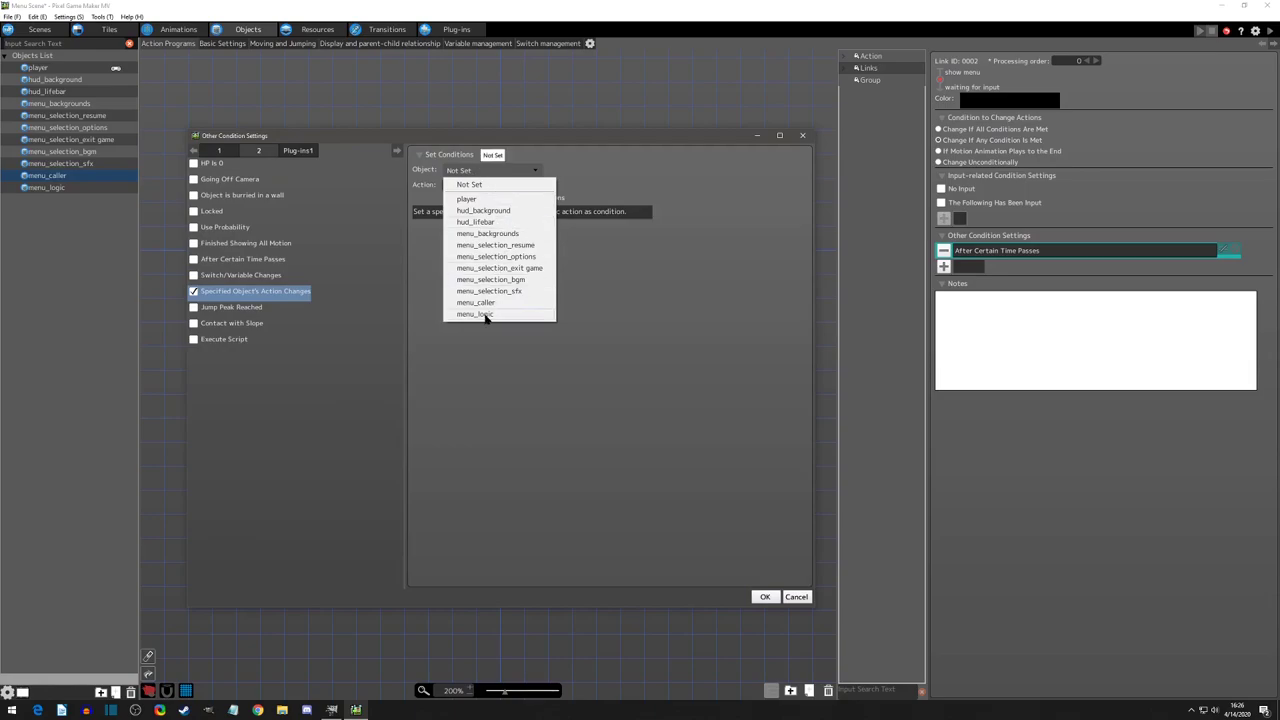
{"action": "left_click", "coordinate": [484, 315]}
{"action": "left_click", "coordinate": [480, 185]}
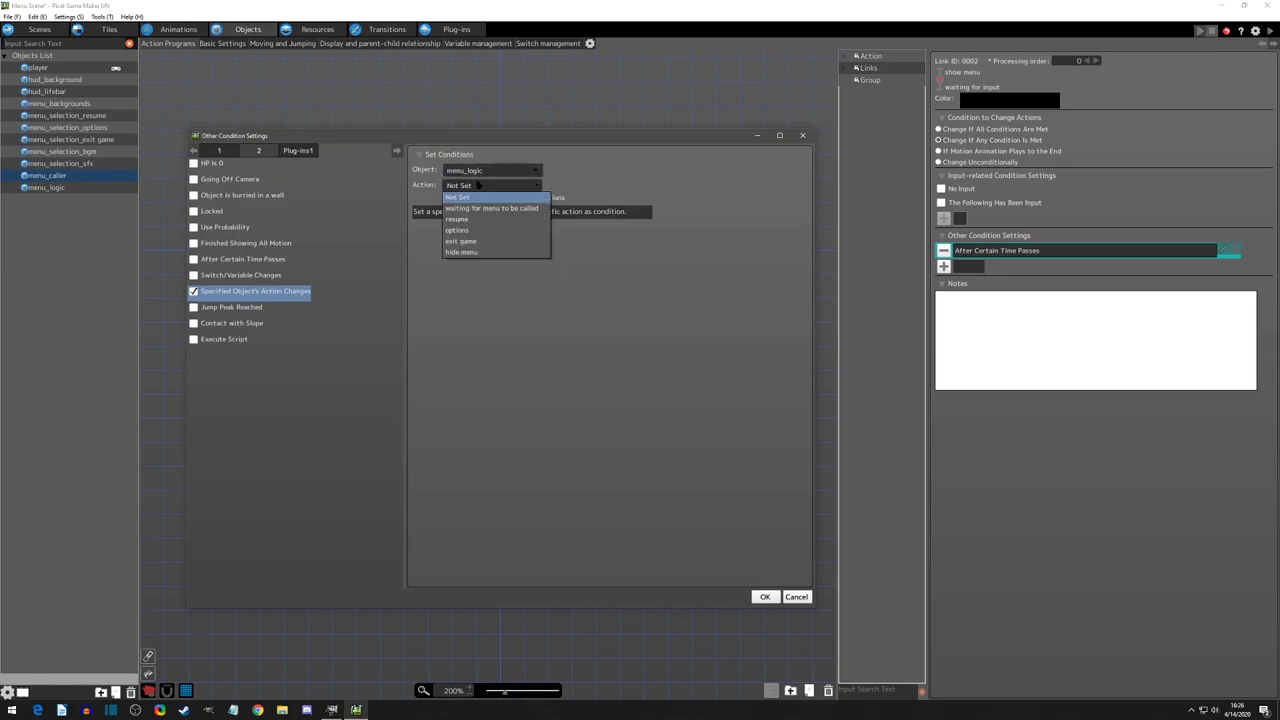
{"action": "left_click", "coordinate": [475, 253]}
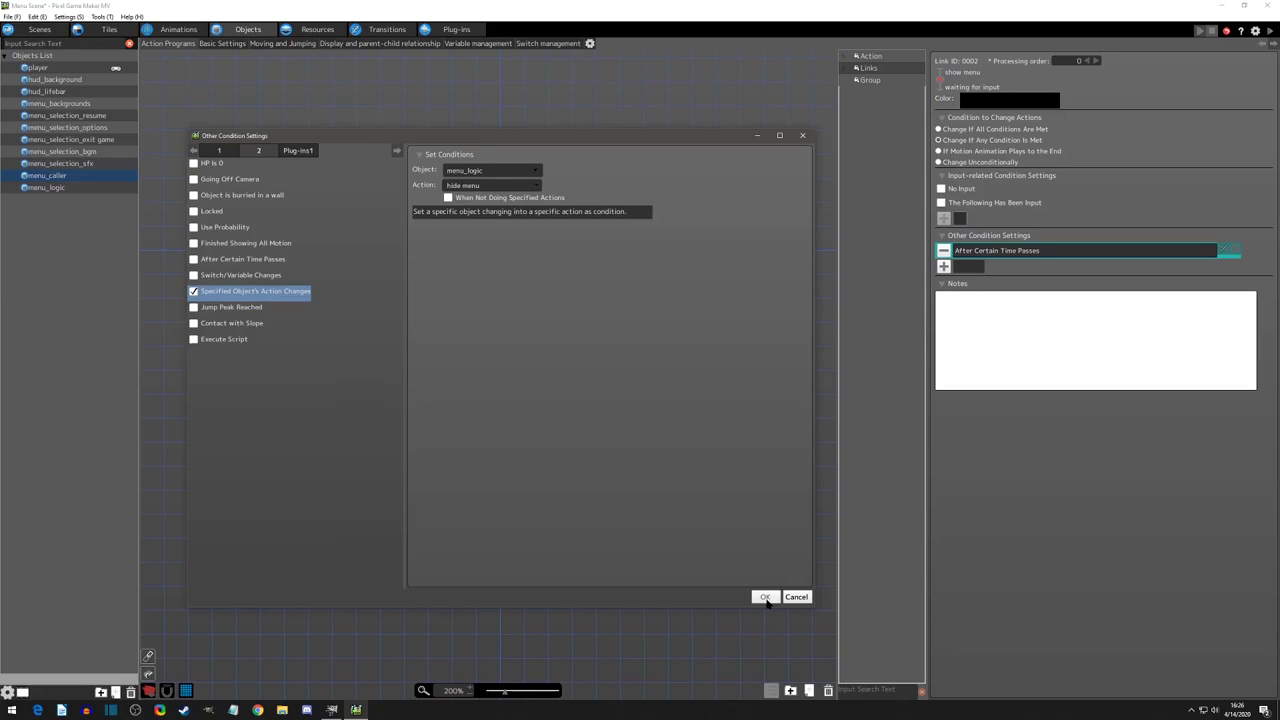
{"action": "left_click", "coordinate": [765, 597]}
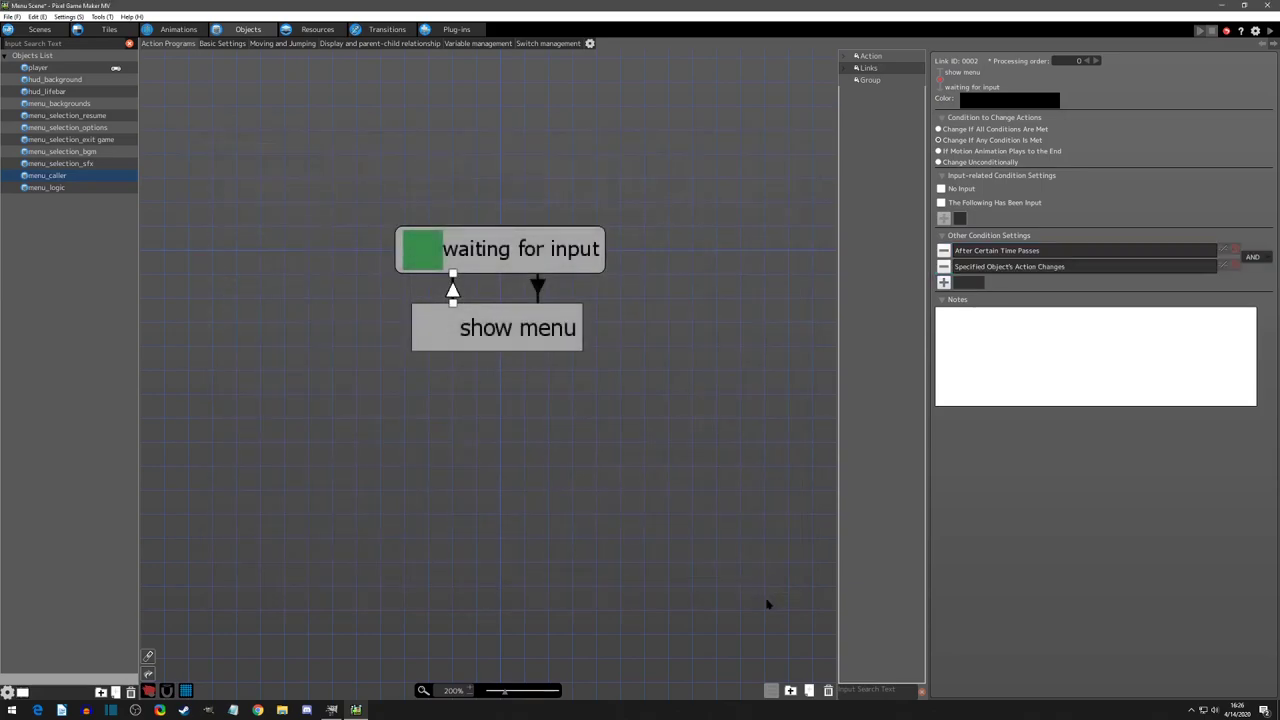
Reorder the return link's conditions so Specified Object's Action Changes comes before After Certain Time Passes, and check its settings
{"action": "left_click", "coordinate": [498, 331]}
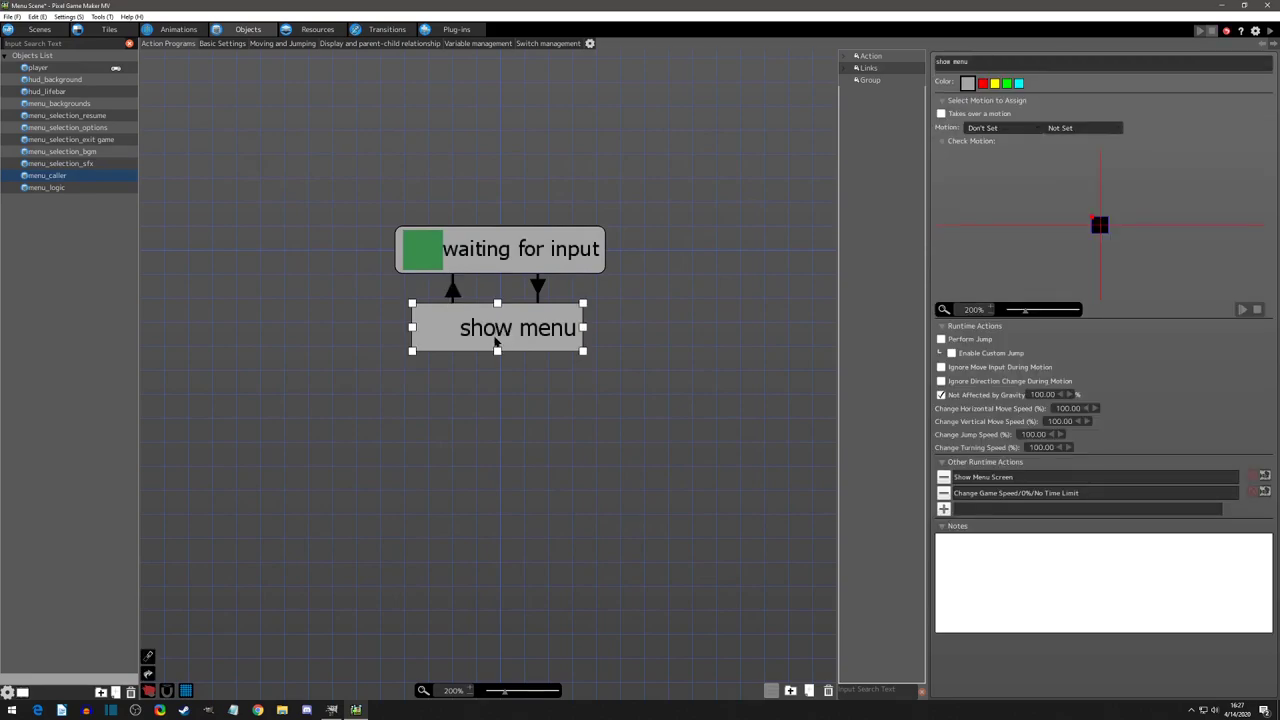
{"action": "left_click", "coordinate": [453, 289]}
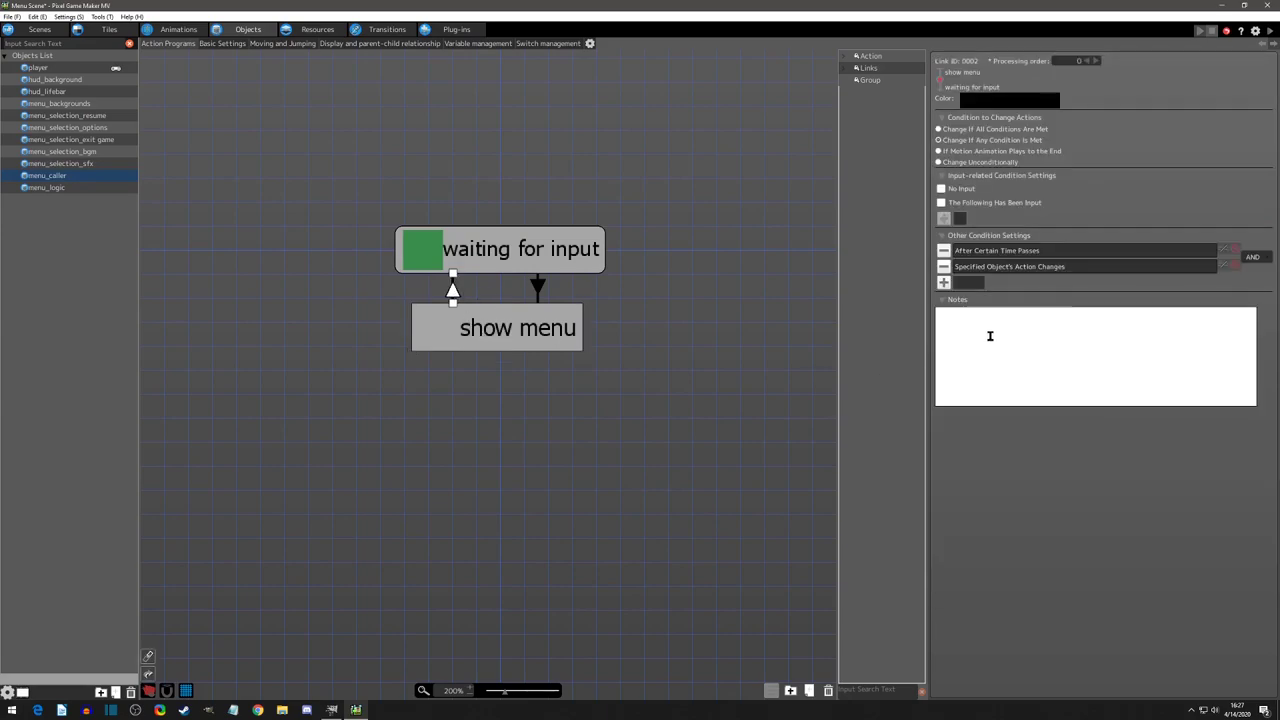
{"action": "left_click_drag", "start_coordinate": [1027, 256], "coordinate": [1030, 268]}
{"action": "double_click", "coordinate": [1033, 252]}
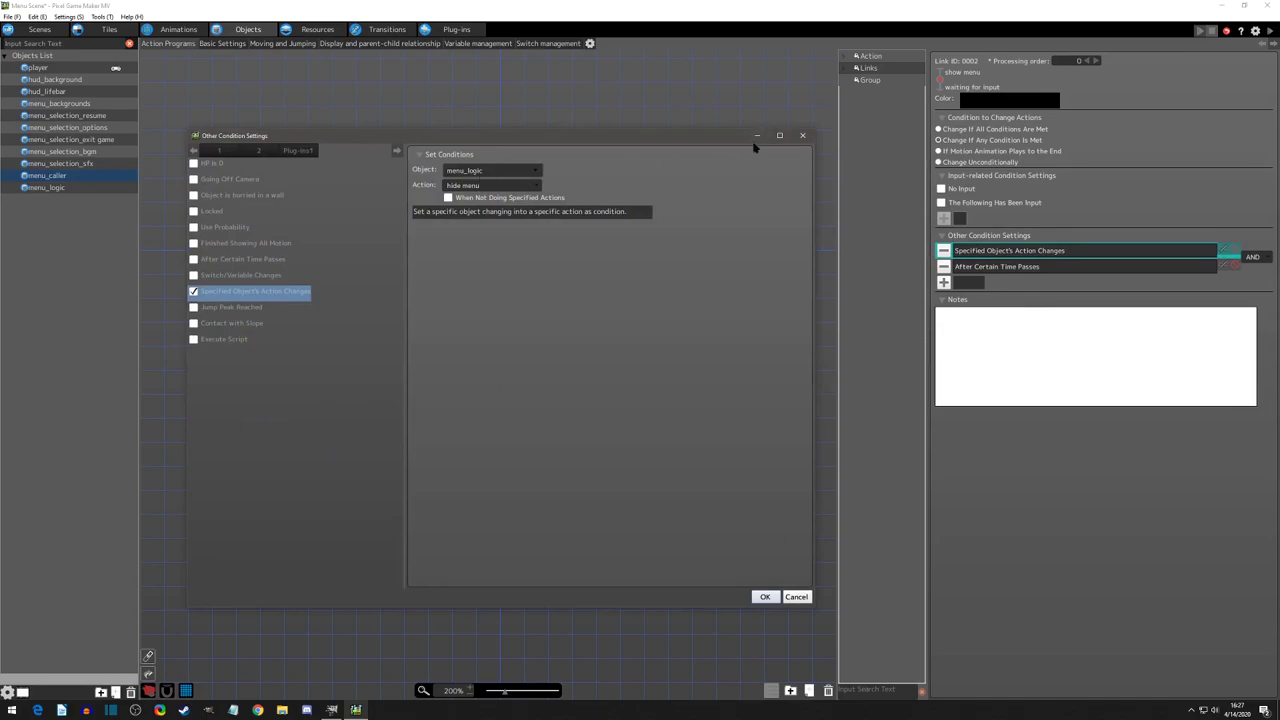
{"action": "left_click", "coordinate": [802, 135]}
Review menu_logic's hide menu action alongside menu_caller's show menu and waiting for input actions and the return link between them
{"action": "left_click", "coordinate": [58, 188]}
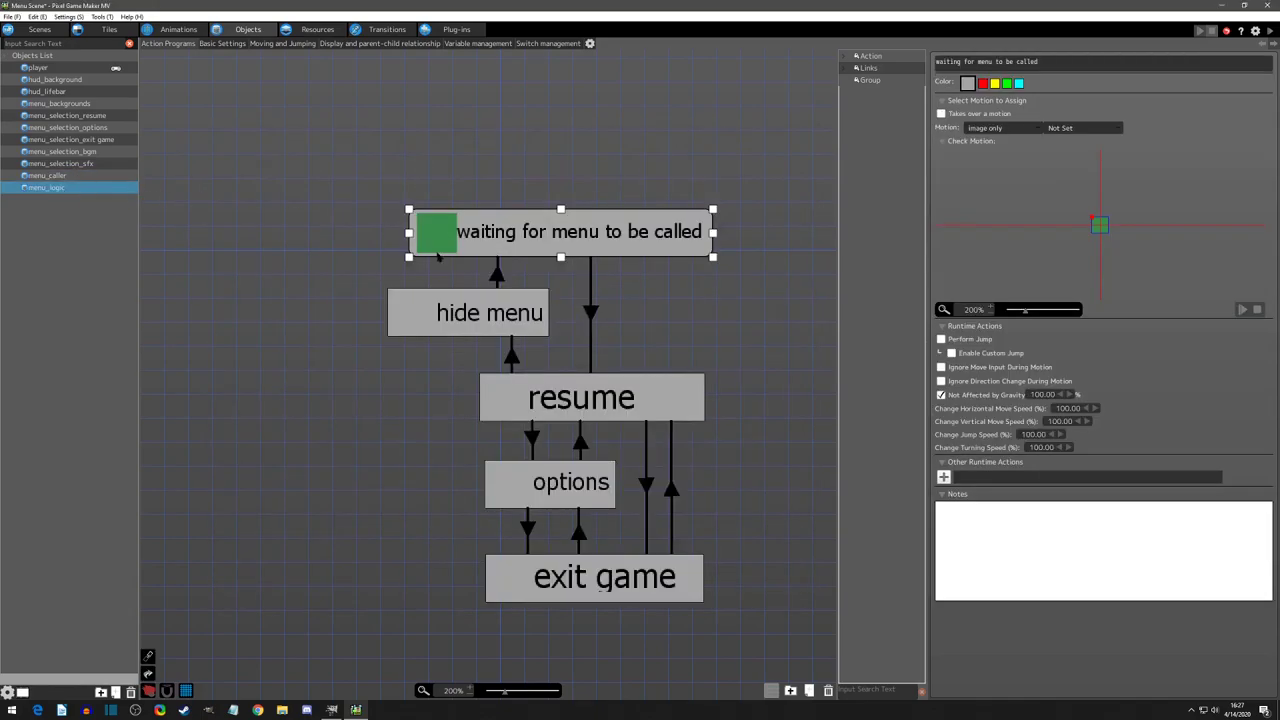
{"action": "left_click", "coordinate": [490, 305]}
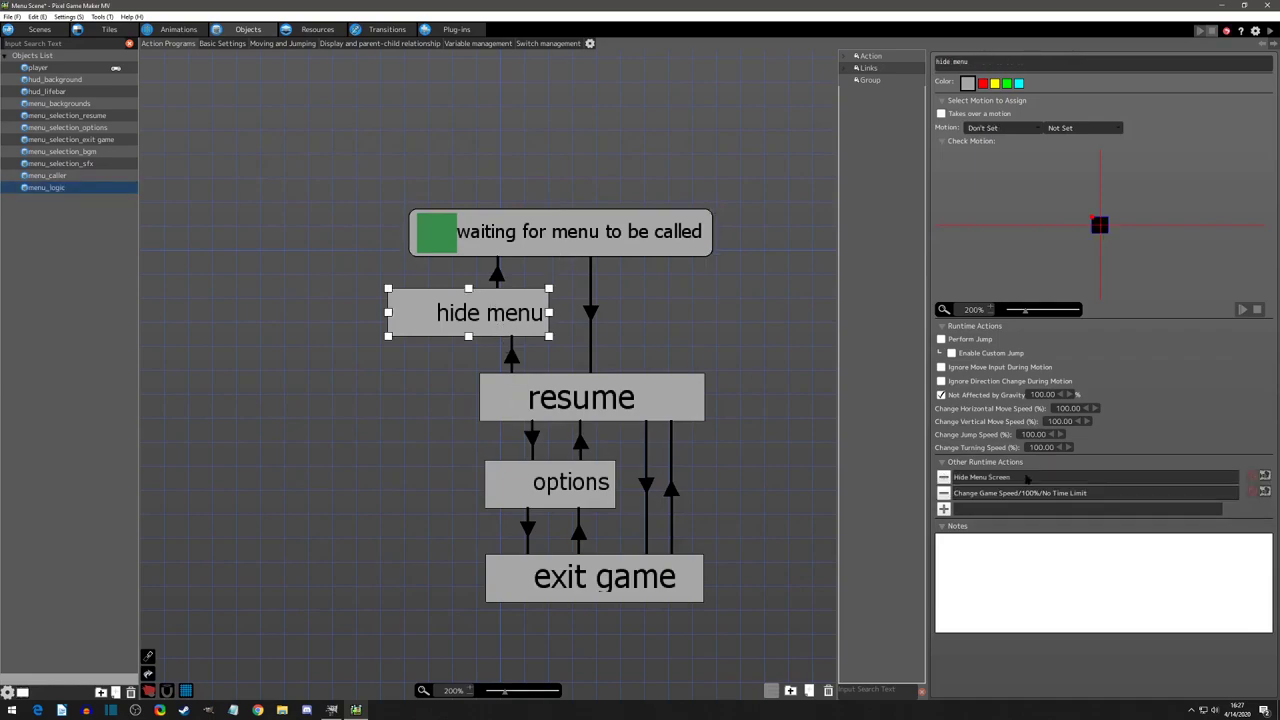
{"action": "left_click", "coordinate": [79, 178]}
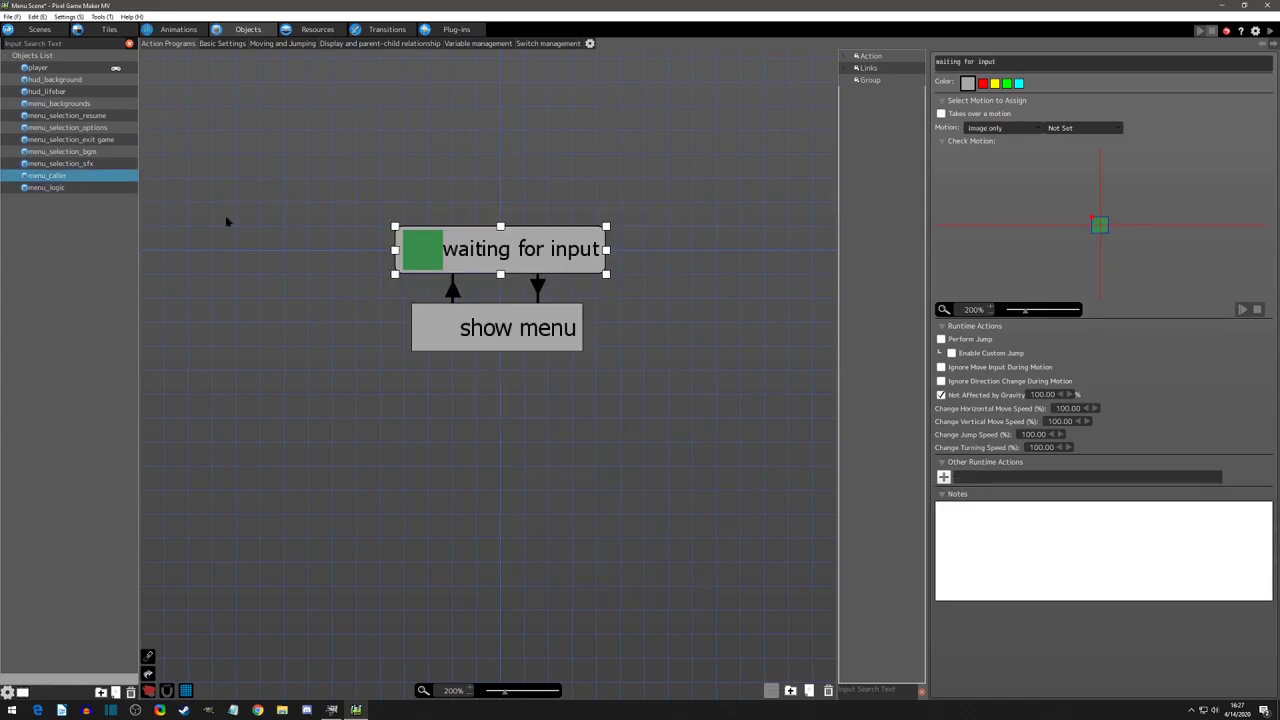
{"action": "left_click", "coordinate": [452, 288]}
{"action": "left_click", "coordinate": [478, 322]}
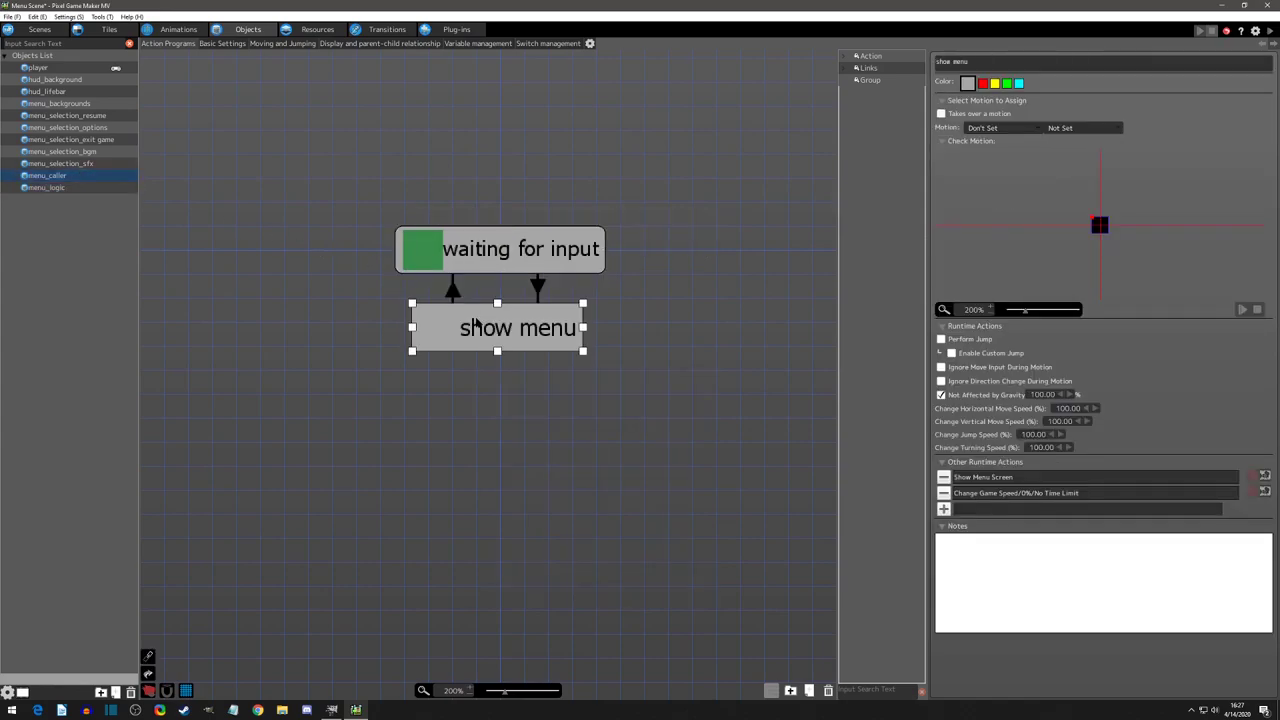
{"action": "left_click", "coordinate": [452, 256]}
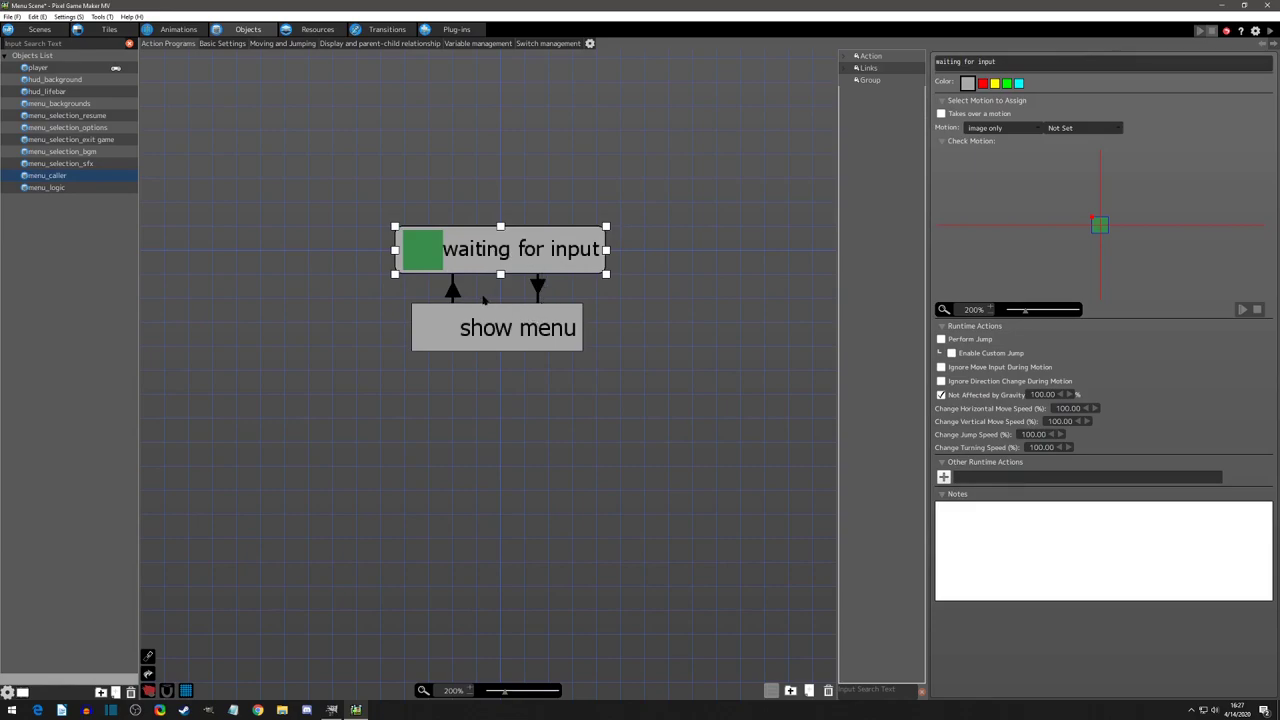
{"action": "left_click", "coordinate": [455, 290]}
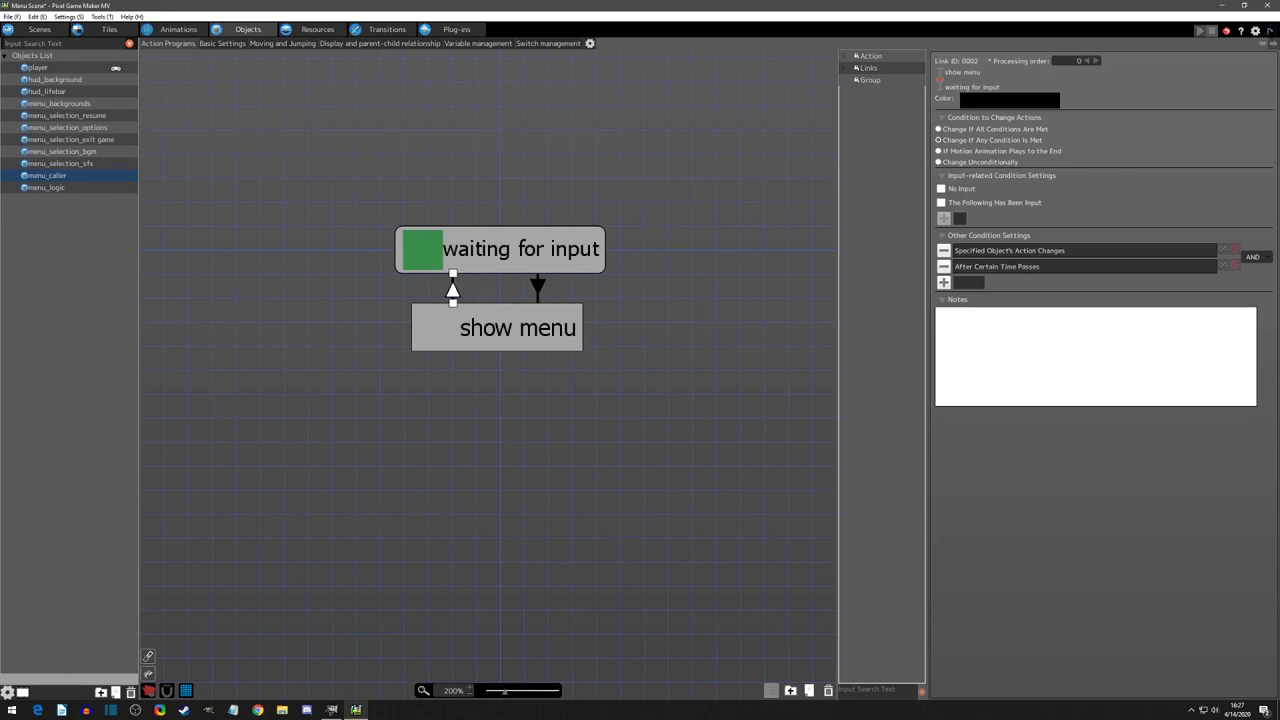
Test-play the game by resuming from the pause menu, walking the player and calling the menu again, and close the test
{"action": "left_click", "coordinate": [1268, 30]}
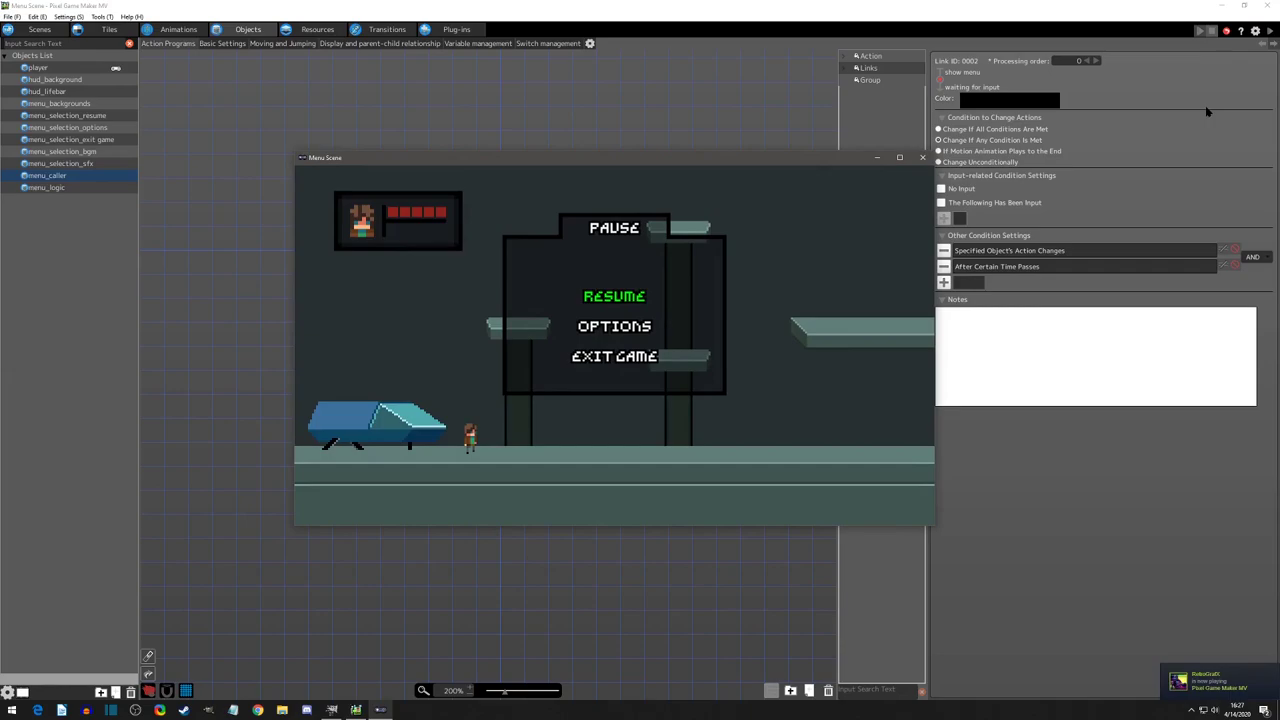
{"action": "key", "text": "Down"}
{"action": "key", "text": "Up"}
{"action": "key", "text": "Return"}
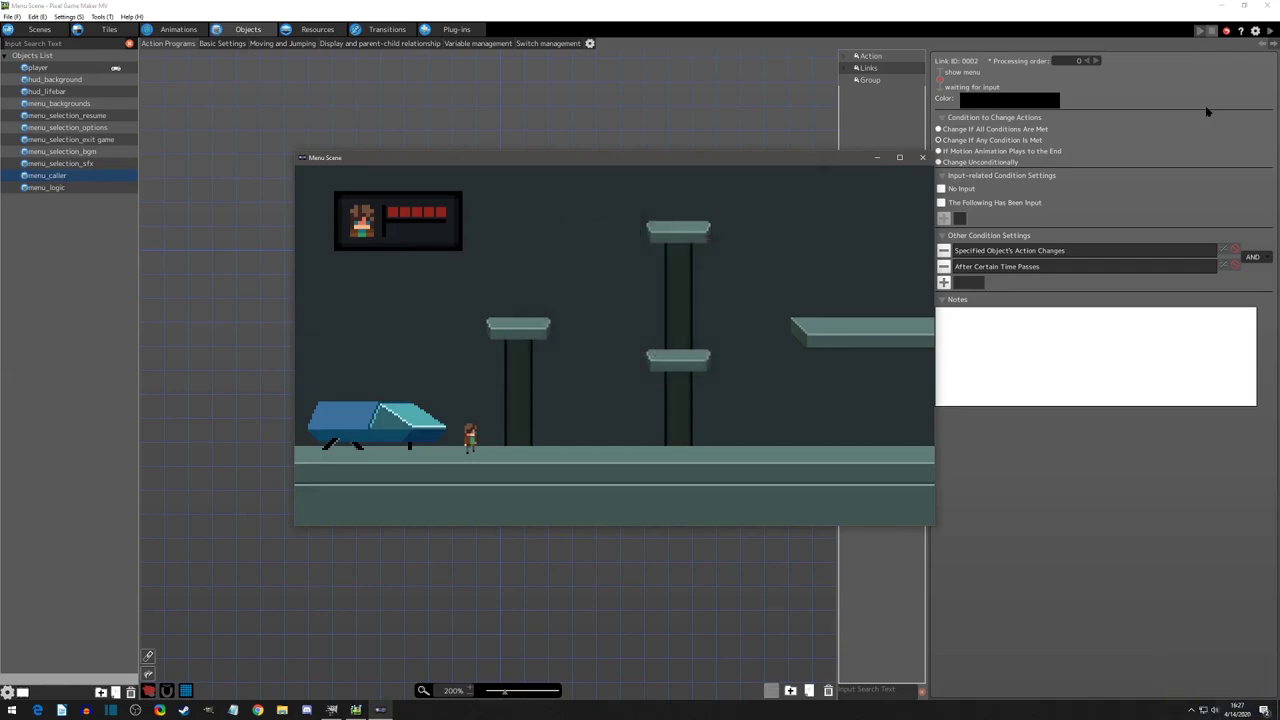
{"action": "key", "text": "Right"}
{"action": "key", "text": "Escape"}
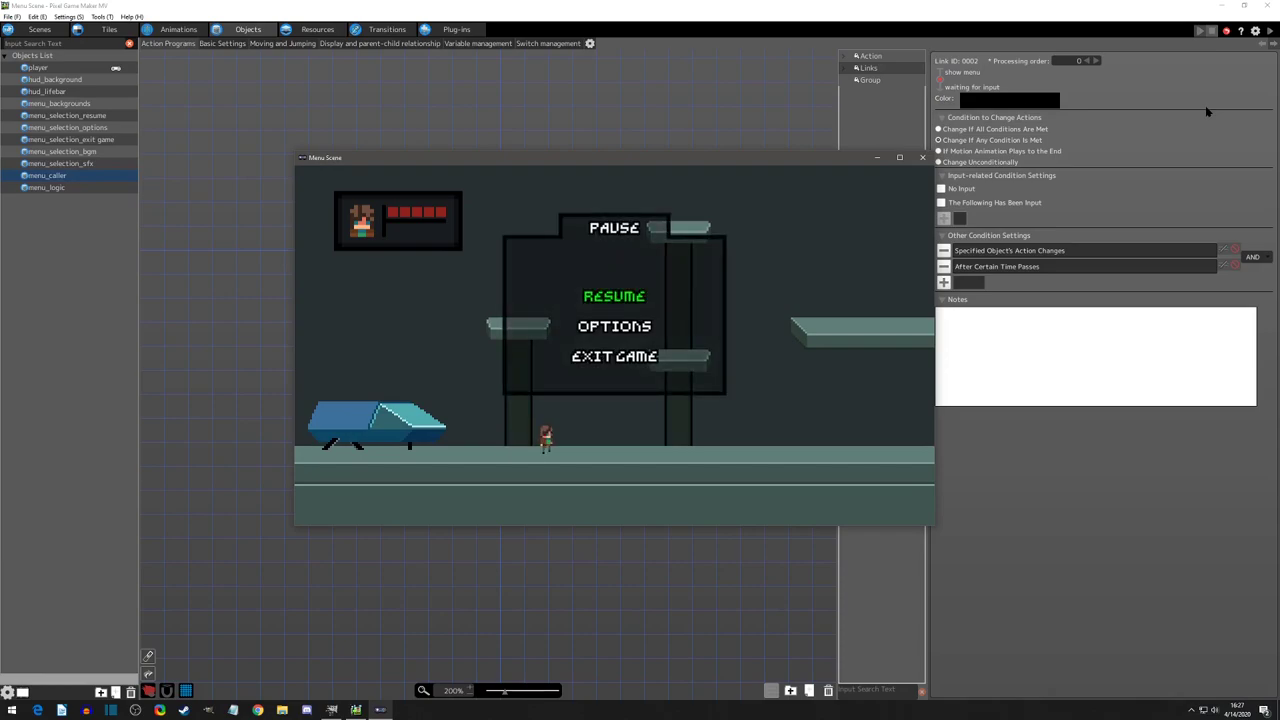
{"action": "key", "text": "alt+F4"}
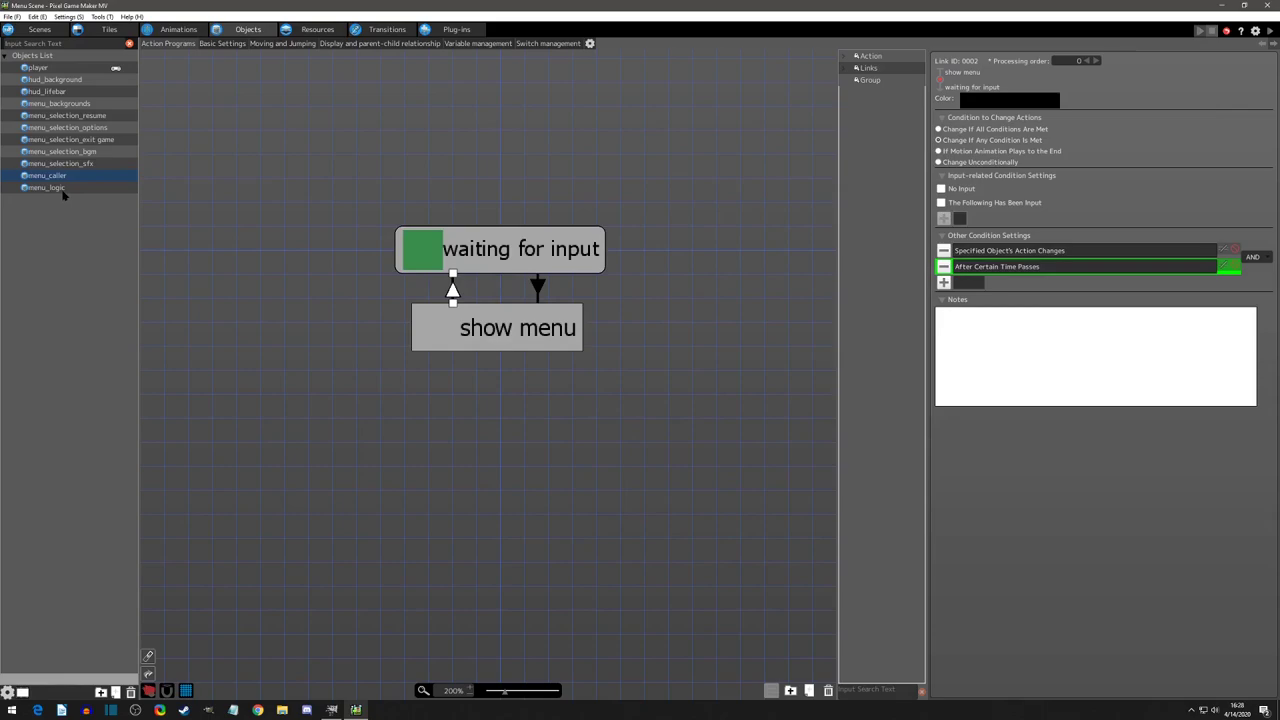
Examine the resume, options and exit game actions in menu_logic and their runtime actions
{"action": "left_click", "coordinate": [45, 187]}
{"action": "middle_click_drag", "start_coordinate": [556, 336], "coordinate": [503, 277]}
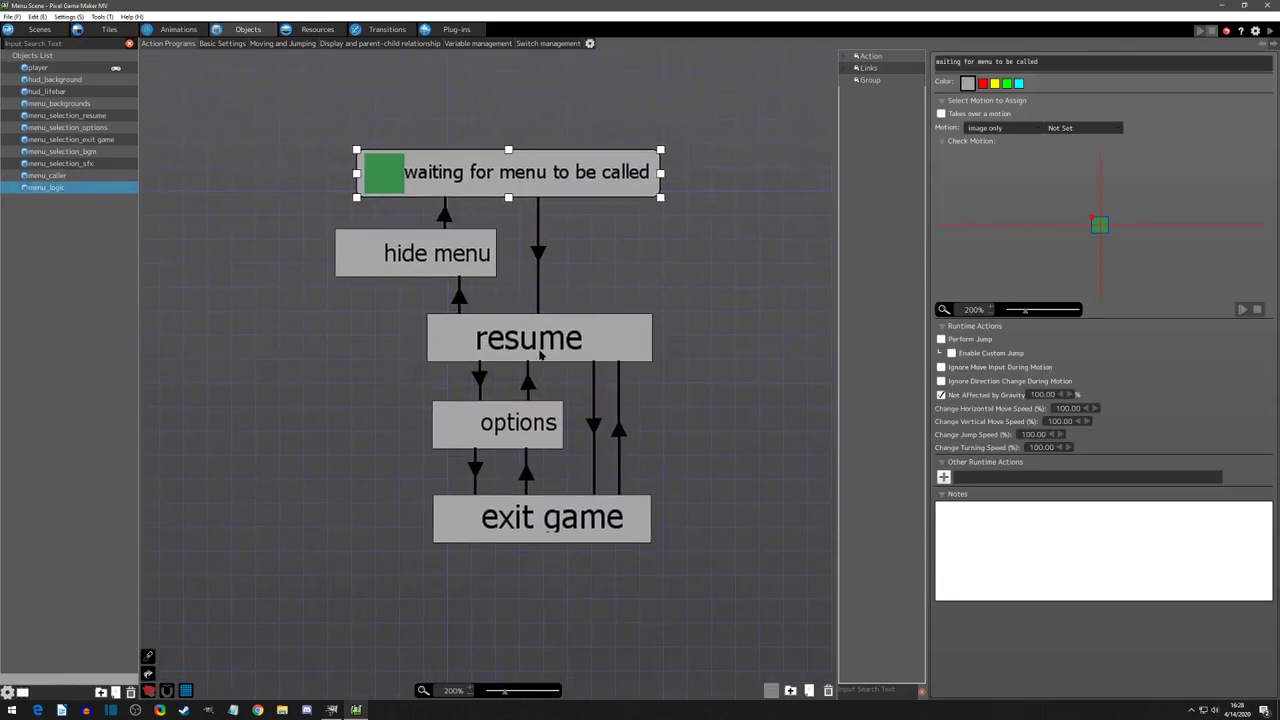
{"action": "left_click", "coordinate": [540, 357]}
{"action": "left_click", "coordinate": [549, 440]}
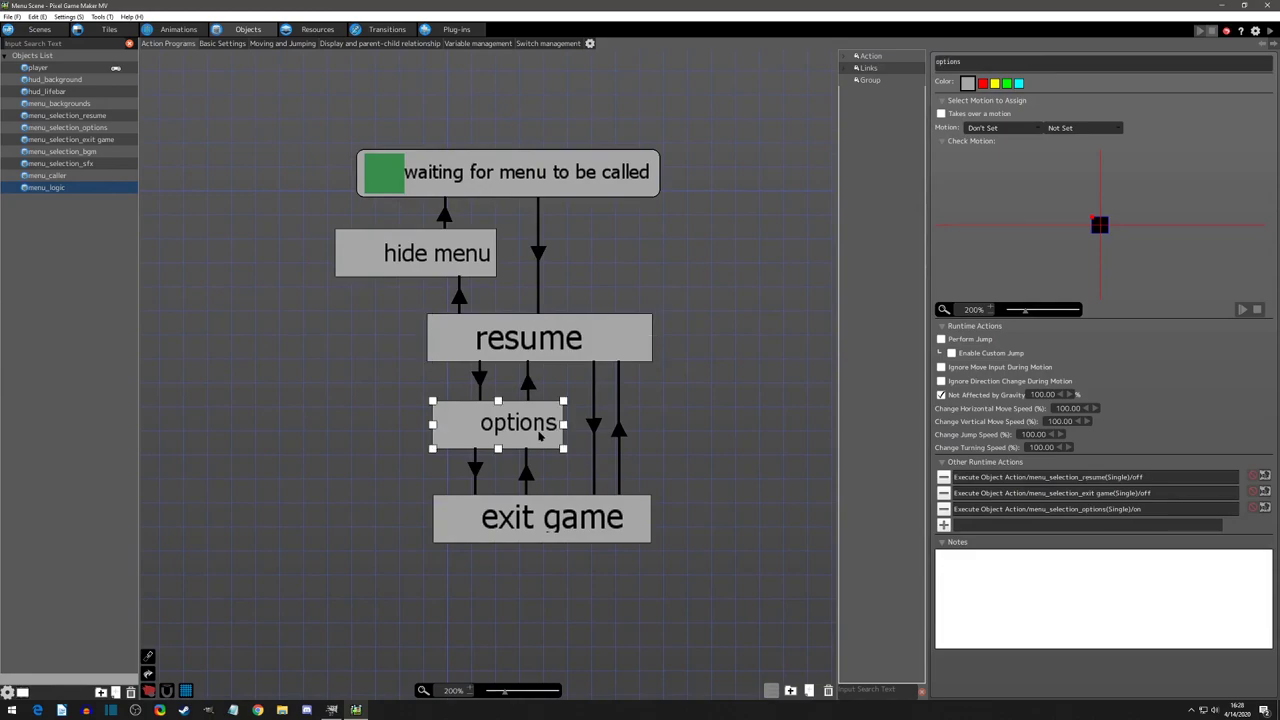
{"action": "left_click", "coordinate": [543, 506]}
{"action": "middle_click_drag", "start_coordinate": [676, 516], "coordinate": [637, 436]}
{"action": "scroll", "coordinate": [552, 440], "scroll_direction": "down", "scroll_amount": 2}
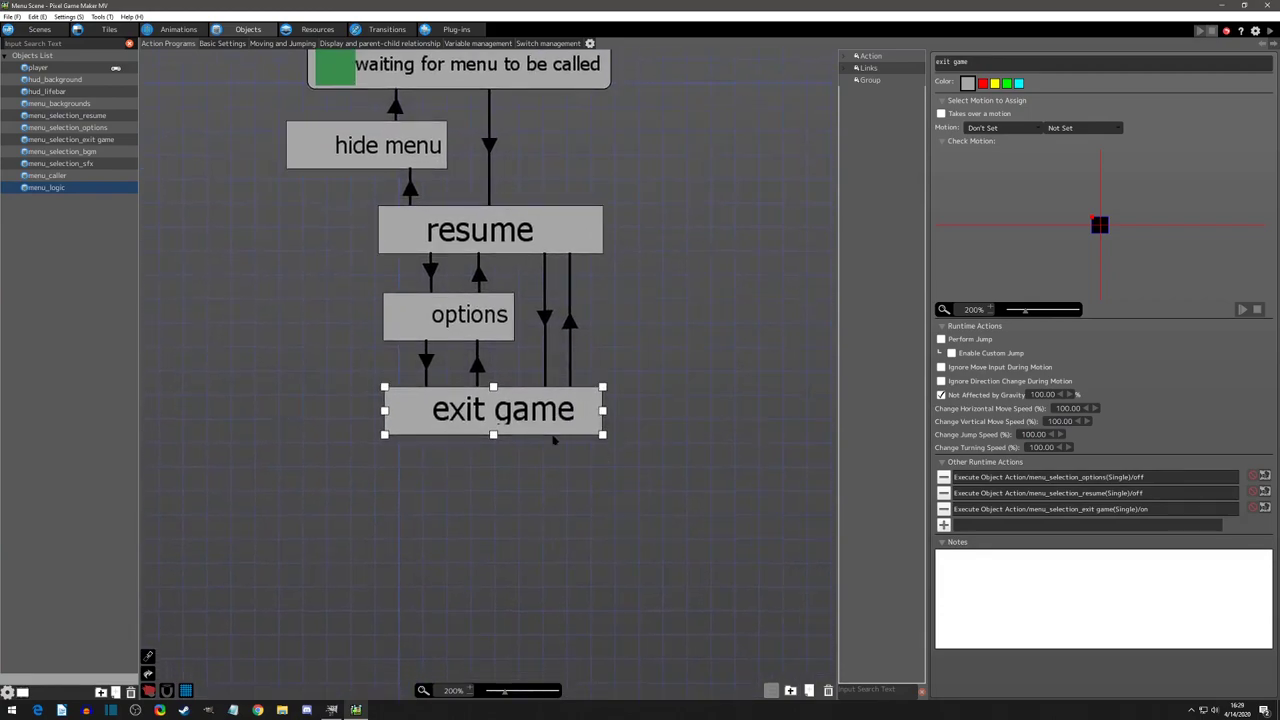
{"action": "middle_click_drag", "start_coordinate": [651, 486], "coordinate": [603, 383]}
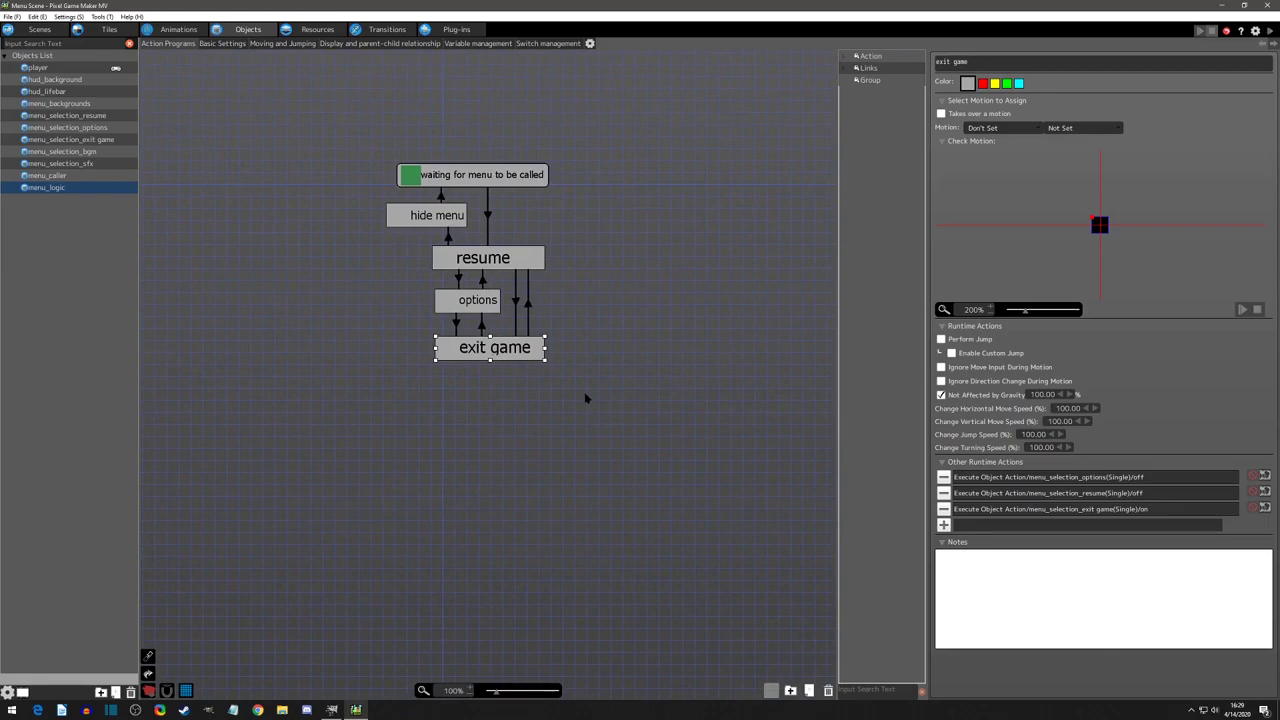
{"action": "left_click", "coordinate": [82, 179]}
{"action": "left_click", "coordinate": [80, 187]}
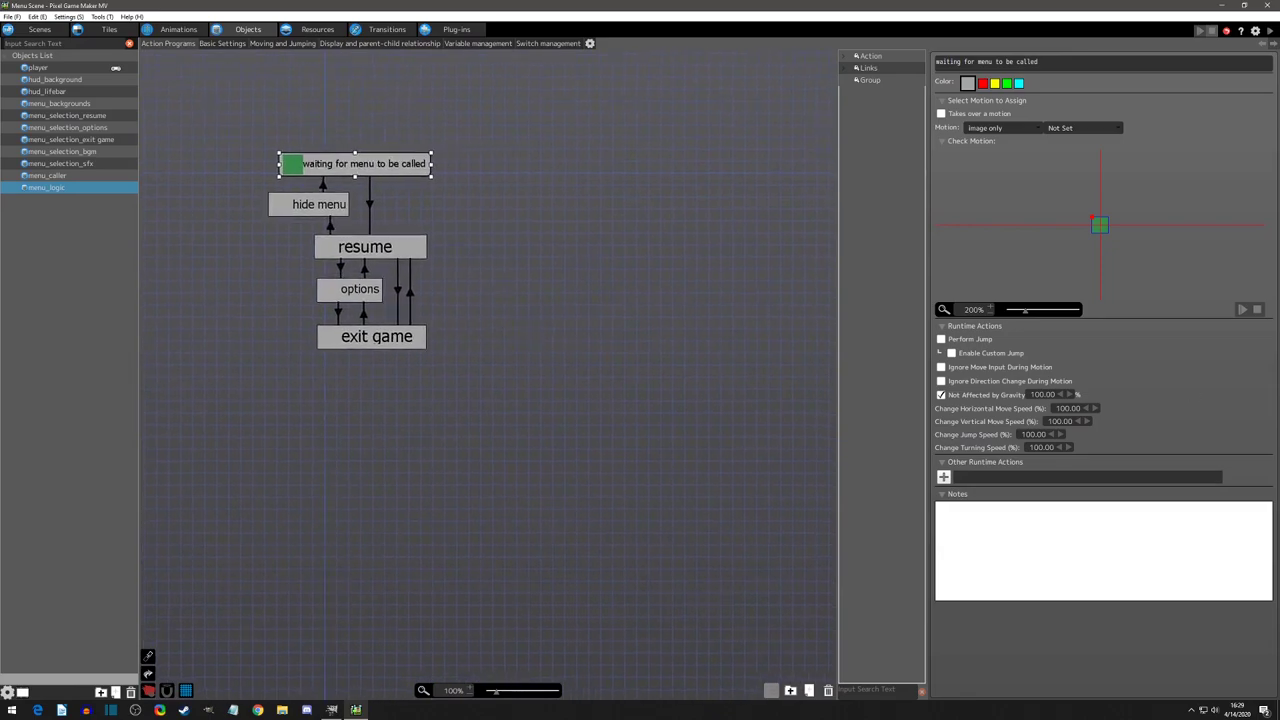
Duplicate menu_logic's hide menu action and place the copy beside the exit game action
{"action": "left_click", "coordinate": [355, 273]}
{"action": "left_click", "coordinate": [324, 210]}
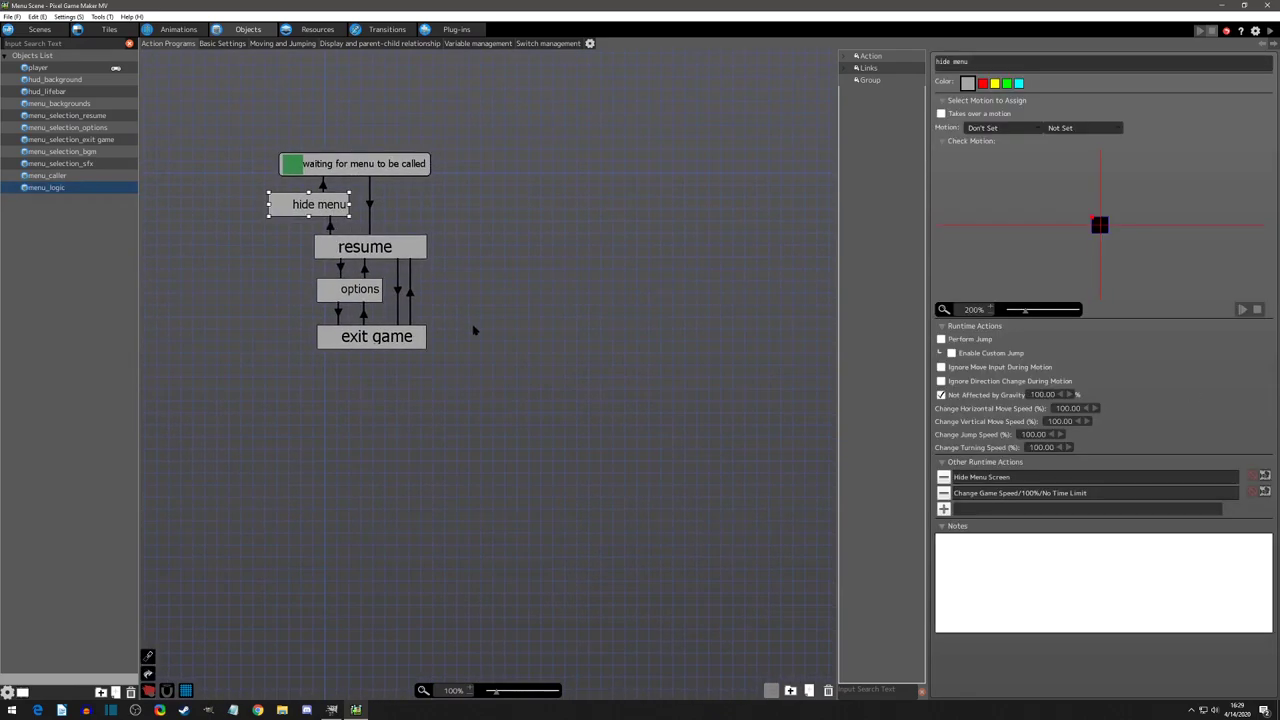
{"action": "left_click", "coordinate": [505, 362]}
{"action": "key", "text": "ctrl+v"}
{"action": "left_click_drag", "start_coordinate": [509, 338], "coordinate": [498, 338]}
Remove both runtime actions from the copied action and rename it "exit setup"
{"action": "left_click", "coordinate": [943, 477]}
{"action": "left_click", "coordinate": [943, 477]}
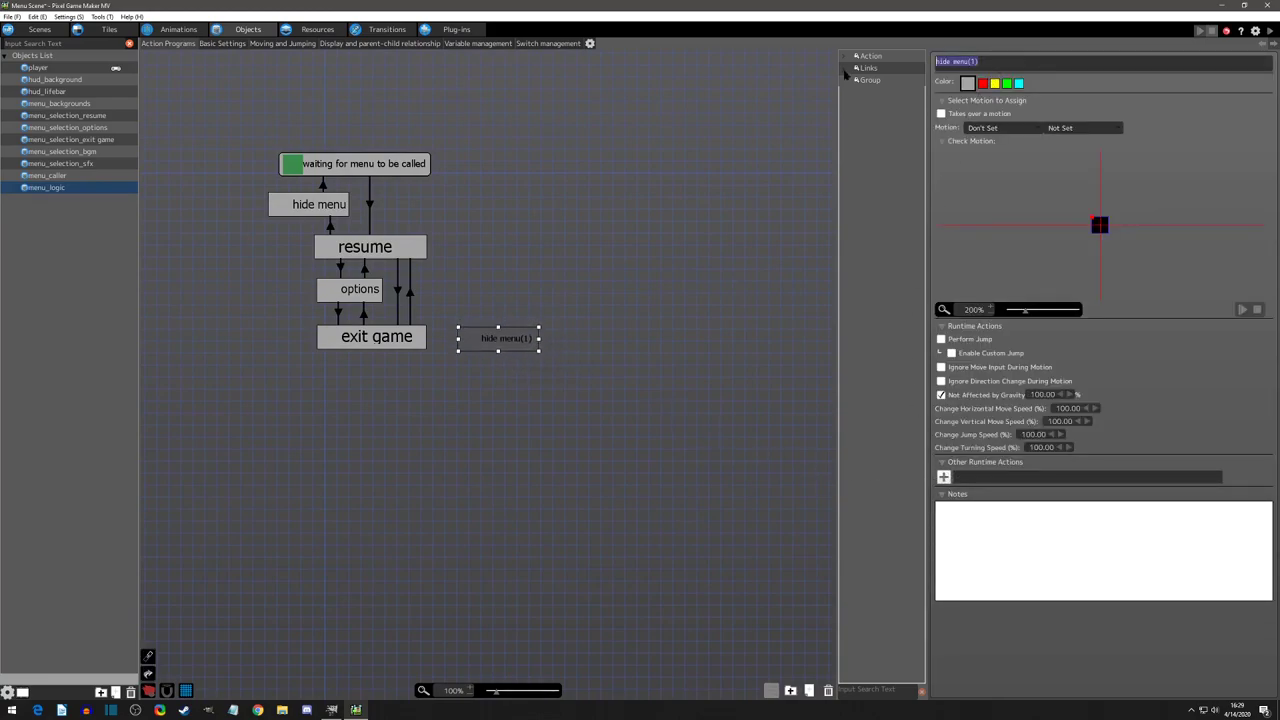
{"action": "type", "text": "exit setup"}
{"action": "key", "text": "Return"}
{"action": "left_click", "coordinate": [519, 345]}
Link exit game to exit setup and give the link an input condition using control key A
{"action": "left_click", "coordinate": [420, 338]}
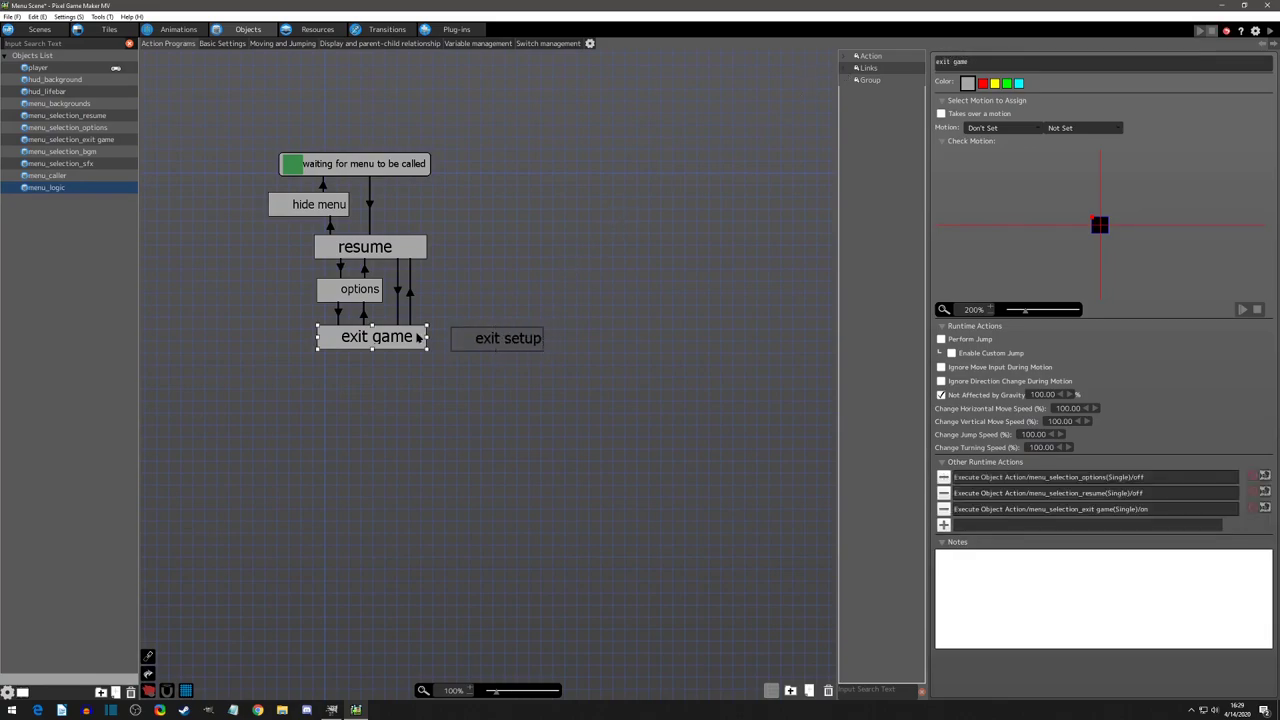
{"action": "right_click", "coordinate": [423, 340]}
{"action": "left_click", "coordinate": [445, 344]}
{"action": "left_click", "coordinate": [471, 342]}
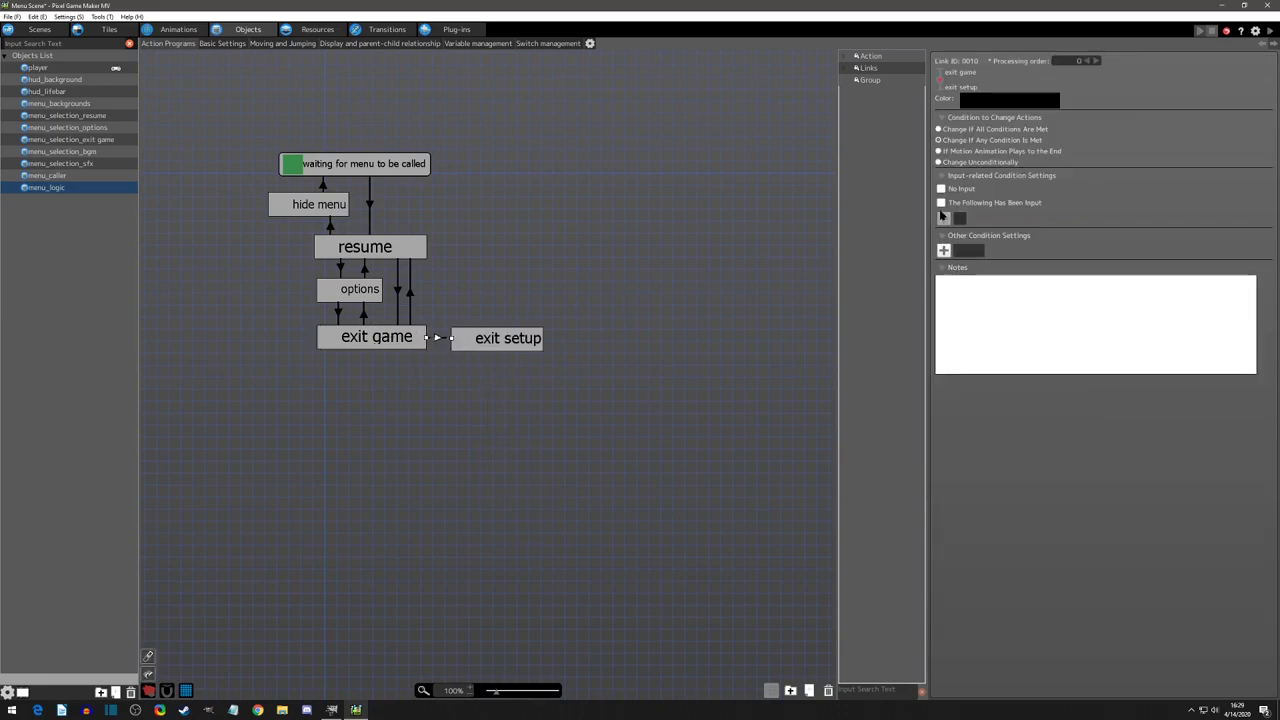
{"action": "left_click", "coordinate": [940, 202]}
{"action": "left_click", "coordinate": [728, 345]}
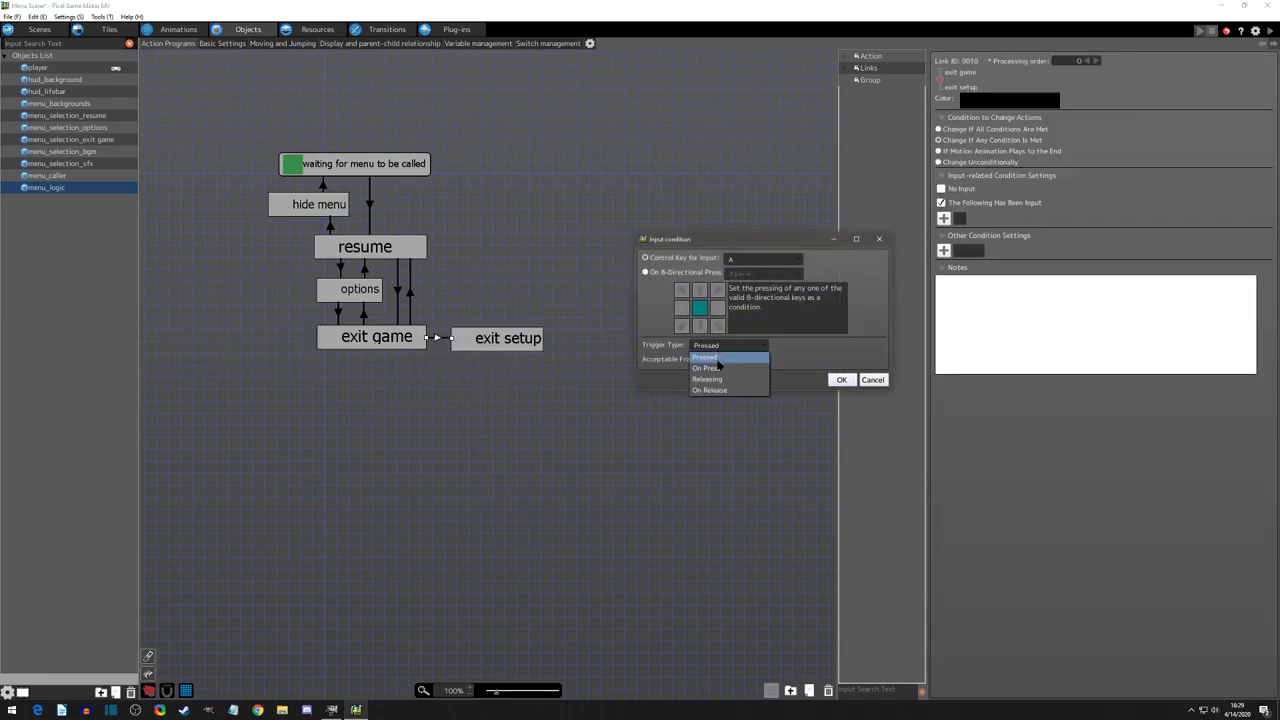
{"action": "left_click", "coordinate": [722, 362]}
{"action": "left_click", "coordinate": [842, 380]}
Add a Change Switch runtime action to exit setup that sets Menu Scene Common's End Game switch to ON
{"action": "left_click", "coordinate": [491, 339]}
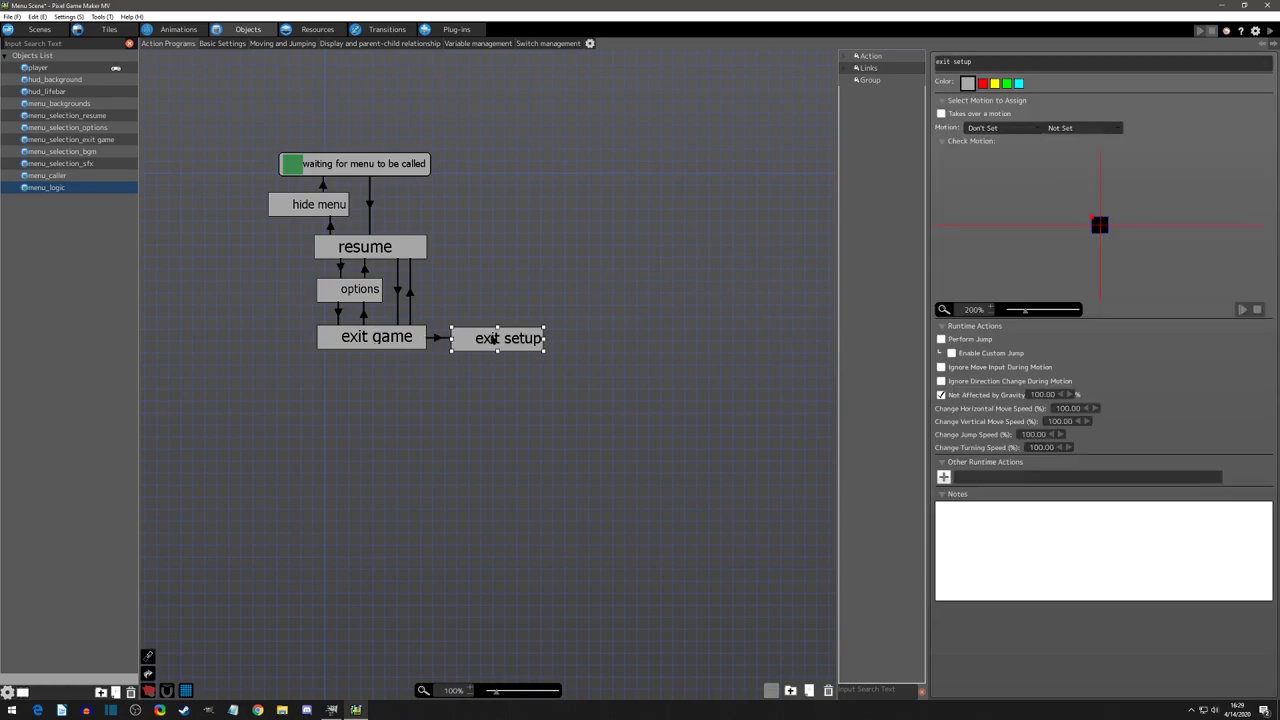
{"action": "left_click", "coordinate": [942, 477]}
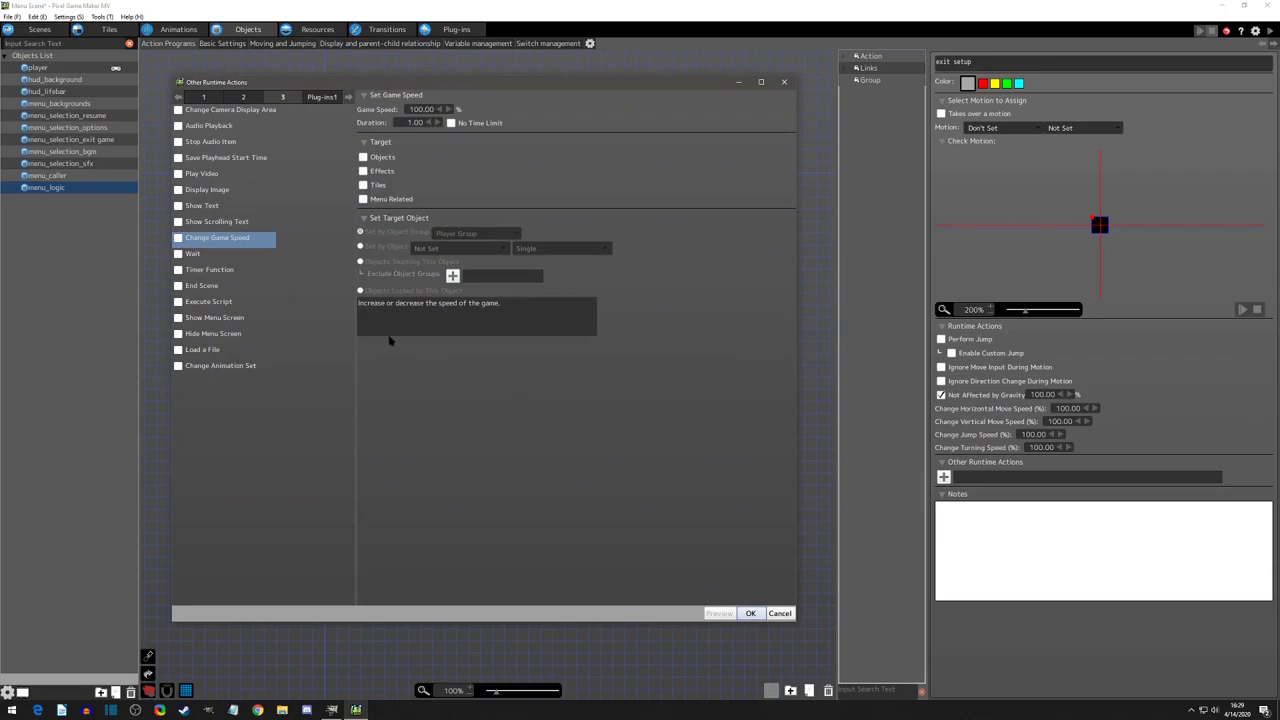
{"action": "left_click", "coordinate": [244, 99]}
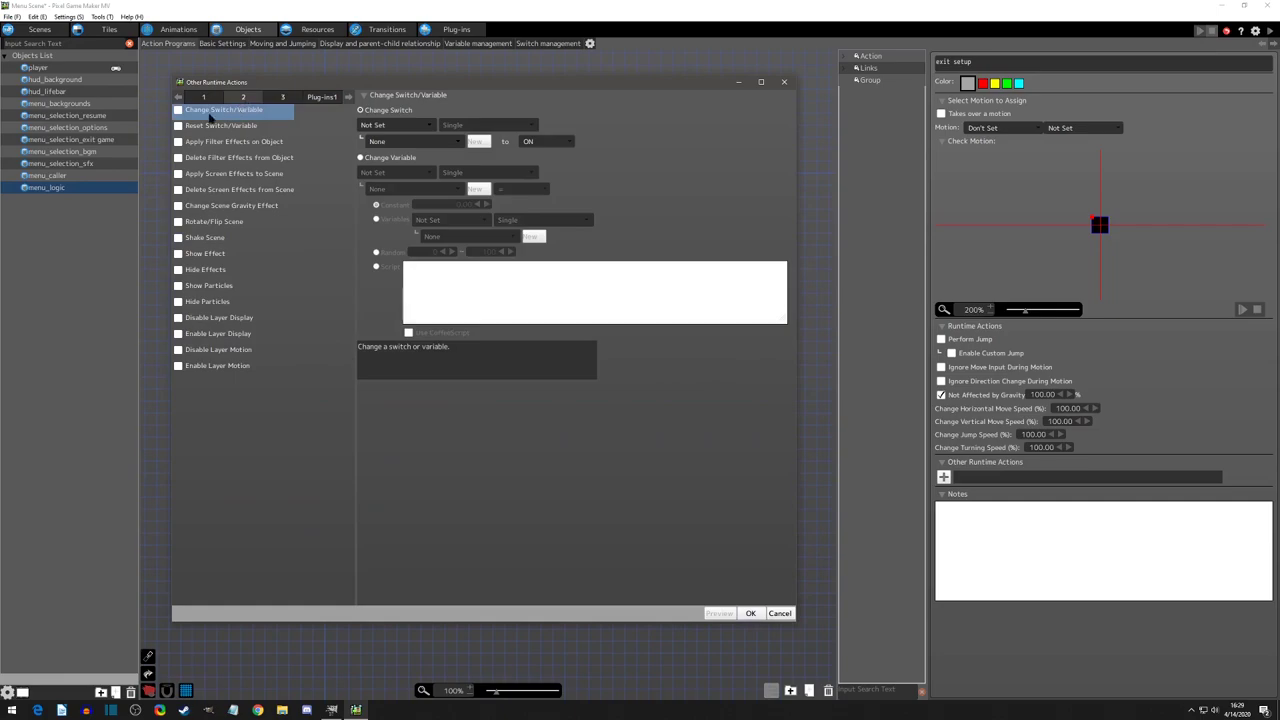
{"action": "left_click", "coordinate": [178, 111]}
{"action": "left_click", "coordinate": [401, 128]}
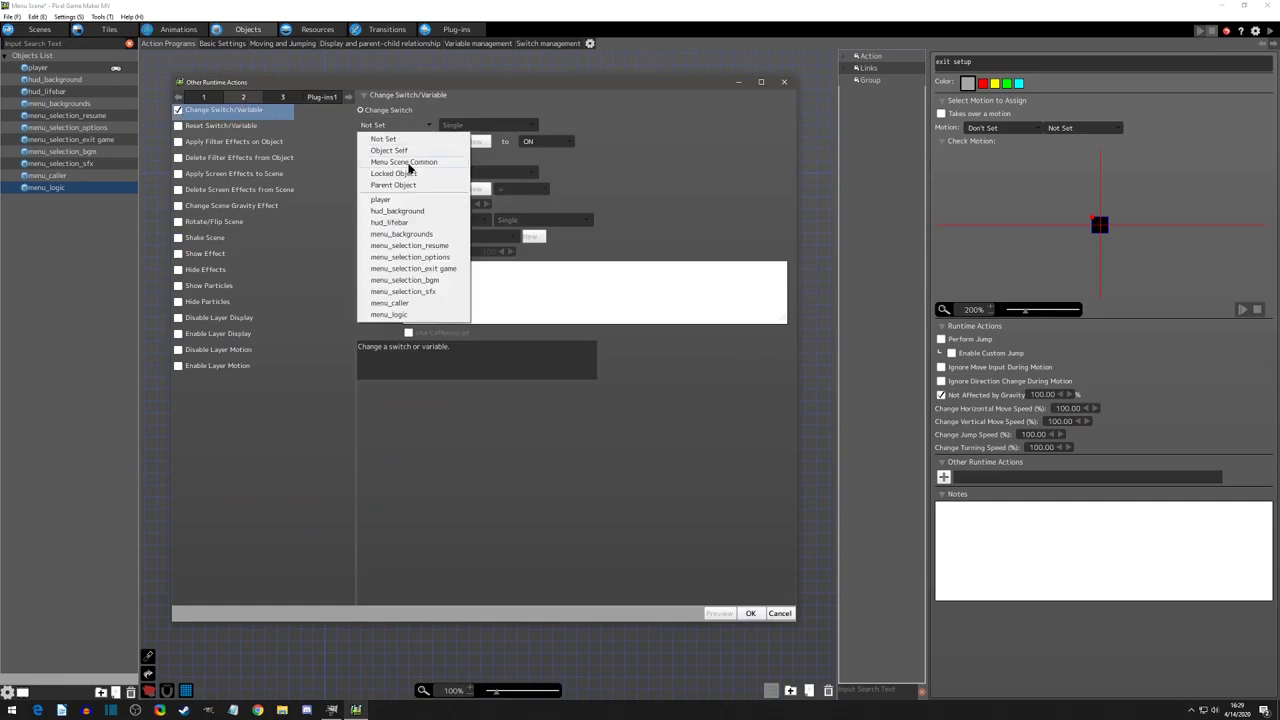
{"action": "left_click", "coordinate": [415, 163]}
{"action": "left_click", "coordinate": [413, 144]}
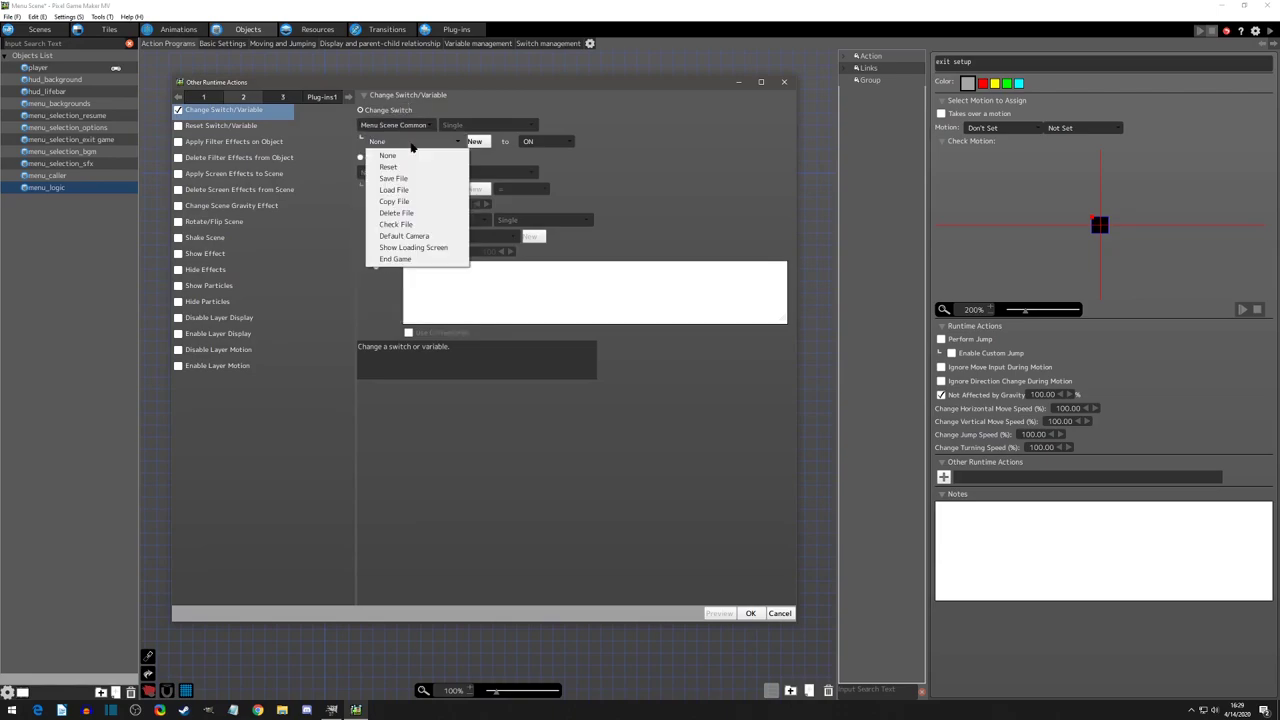
{"action": "left_click", "coordinate": [410, 260]}
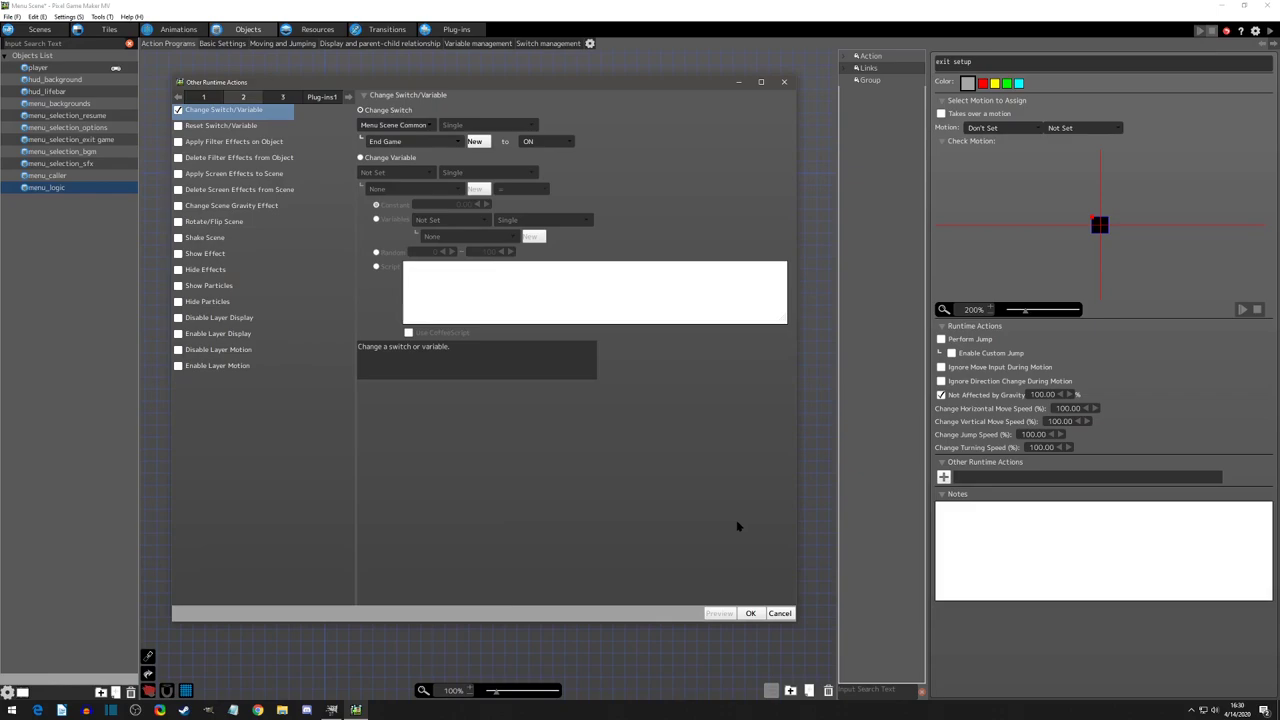
{"action": "left_click", "coordinate": [749, 613]}
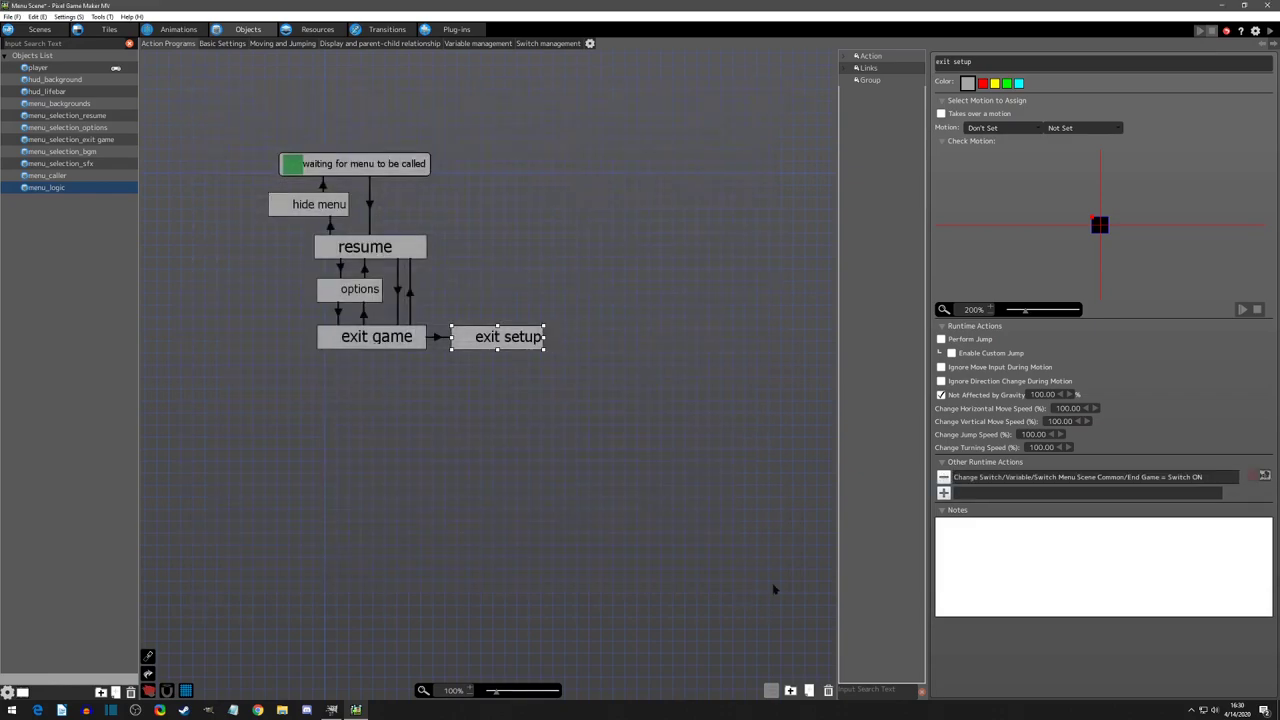
Test-play the game and choose Exit Game in the pause menu
{"action": "left_click", "coordinate": [1271, 31]}
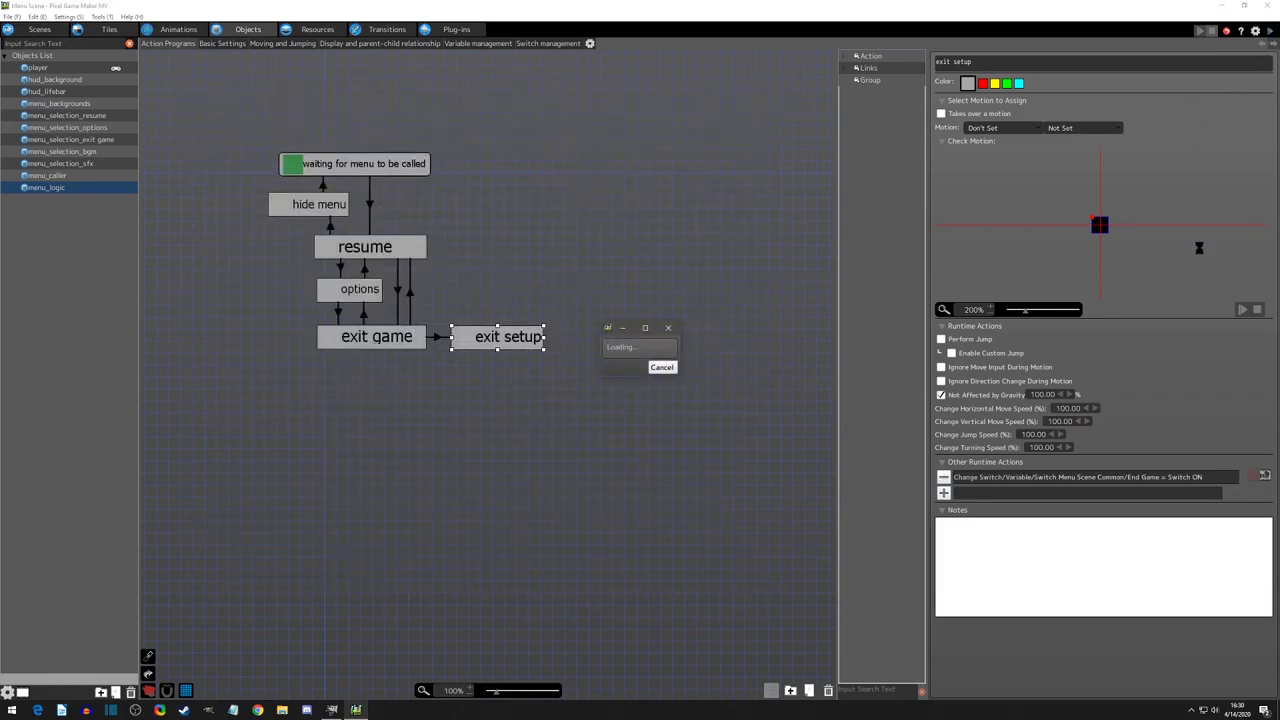
{"action": "key", "text": "Down"}
{"action": "key", "text": "Down"}
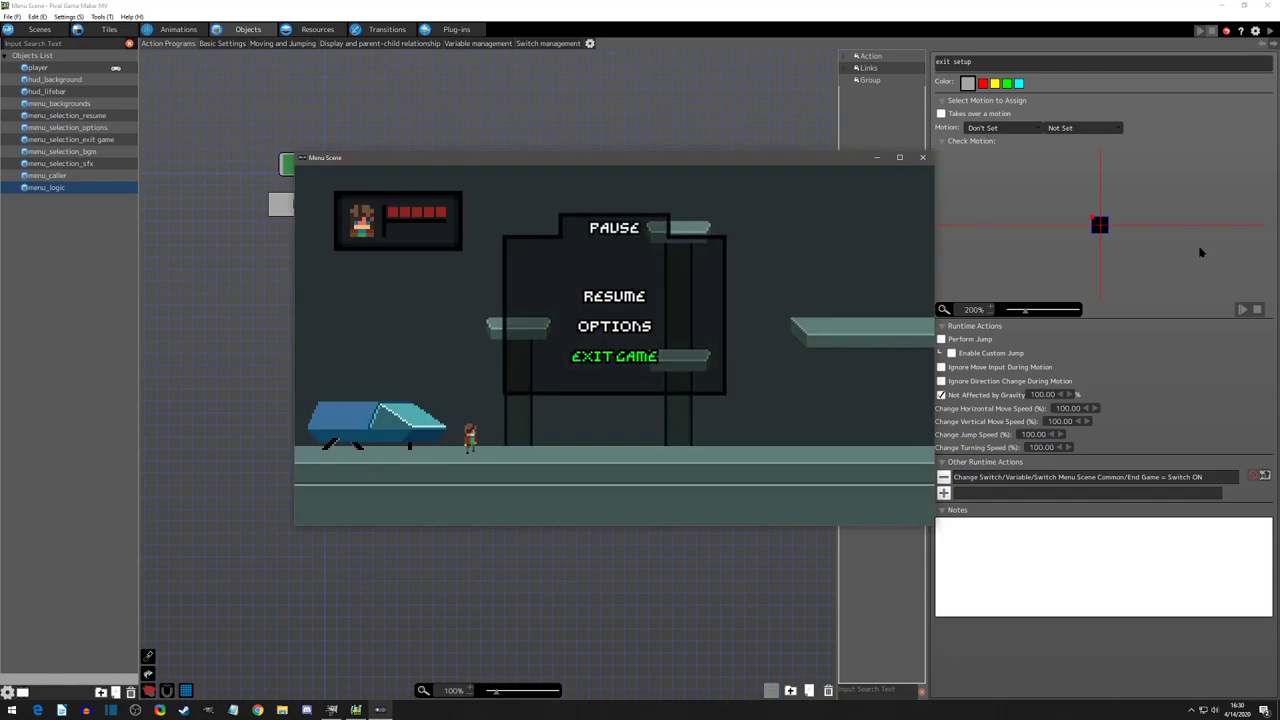
{"action": "key", "text": "Return"}
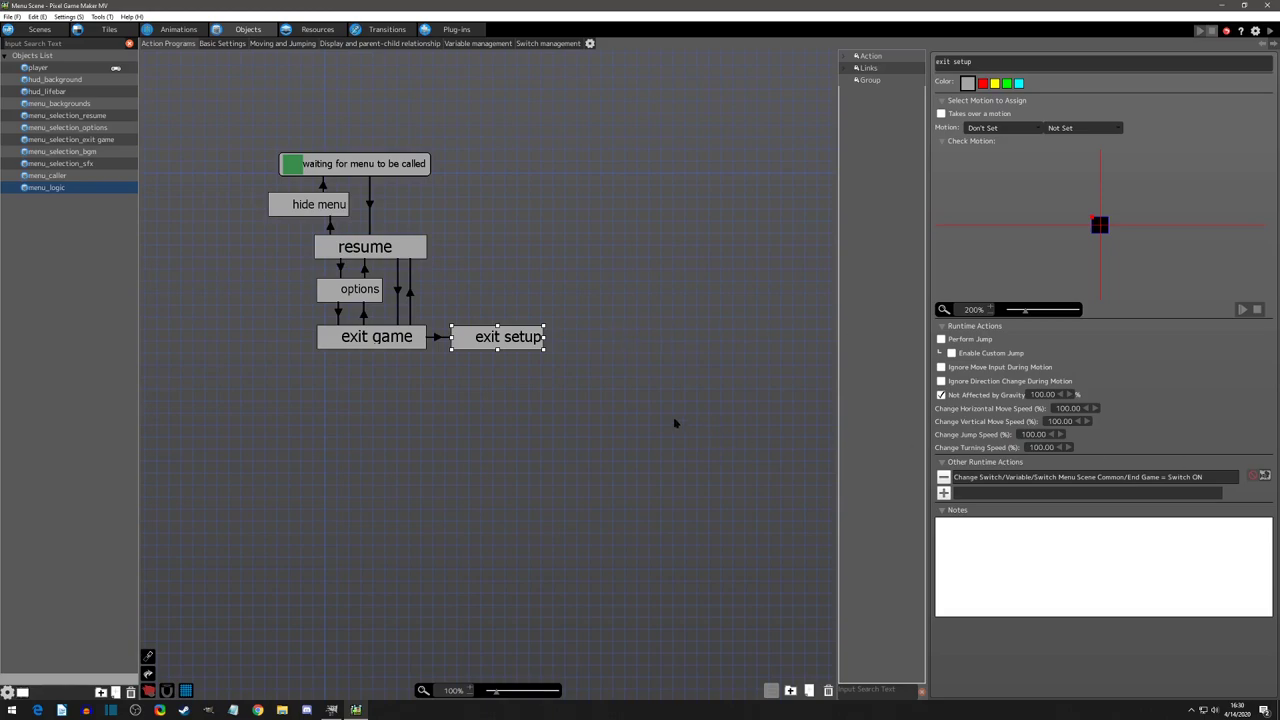
Add a Darken filter effect at 100% over 0.5 seconds to exit setup and place it before the switch change
{"action": "left_click", "coordinate": [943, 492]}
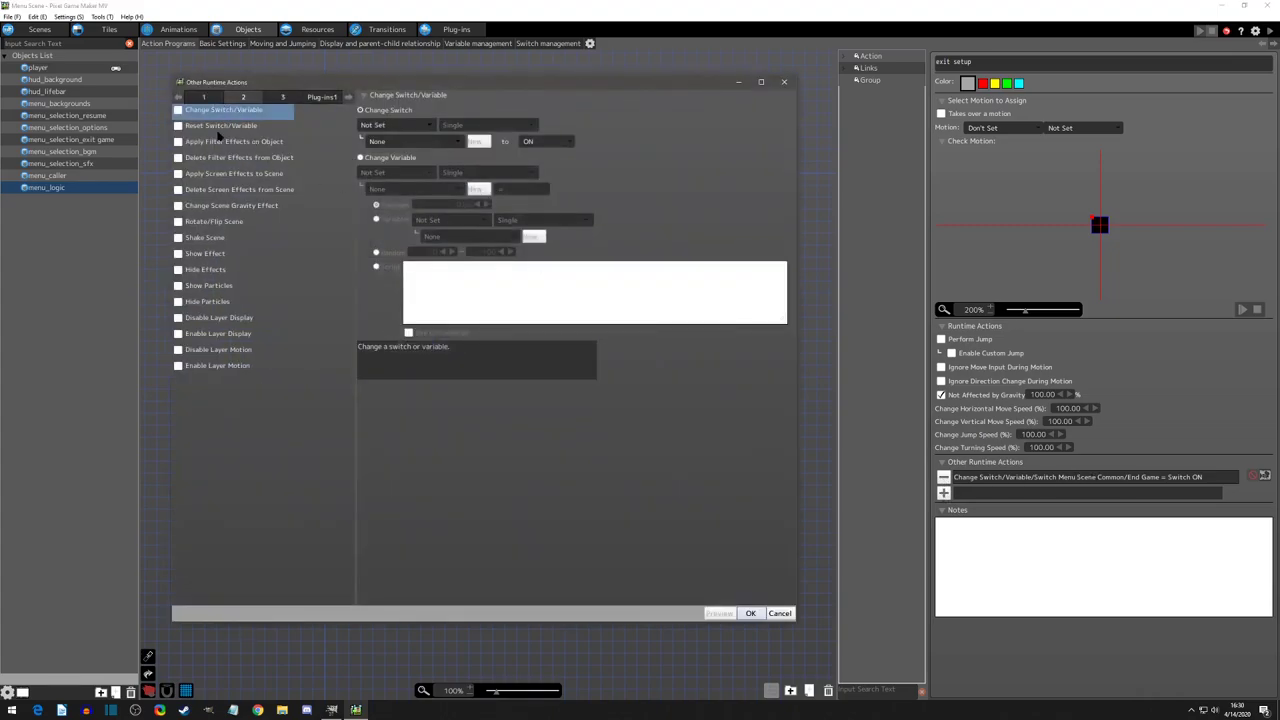
{"action": "left_click", "coordinate": [180, 142]}
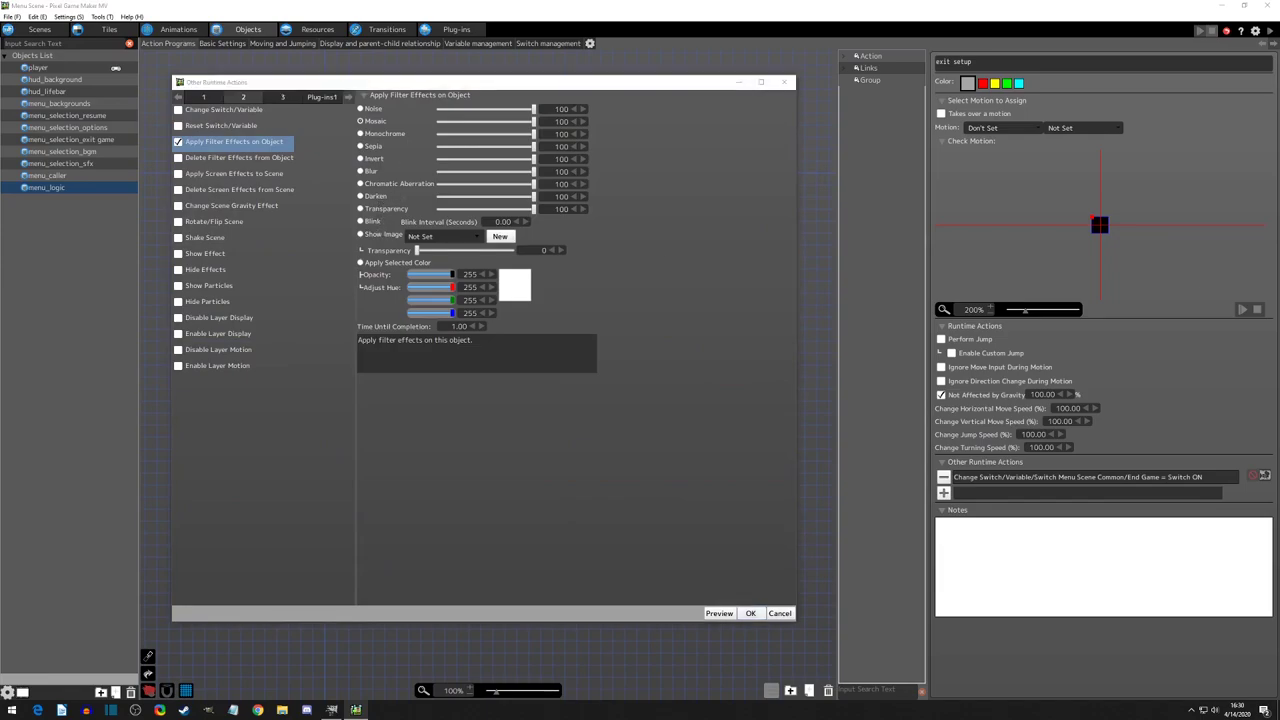
{"action": "left_click", "coordinate": [362, 203]}
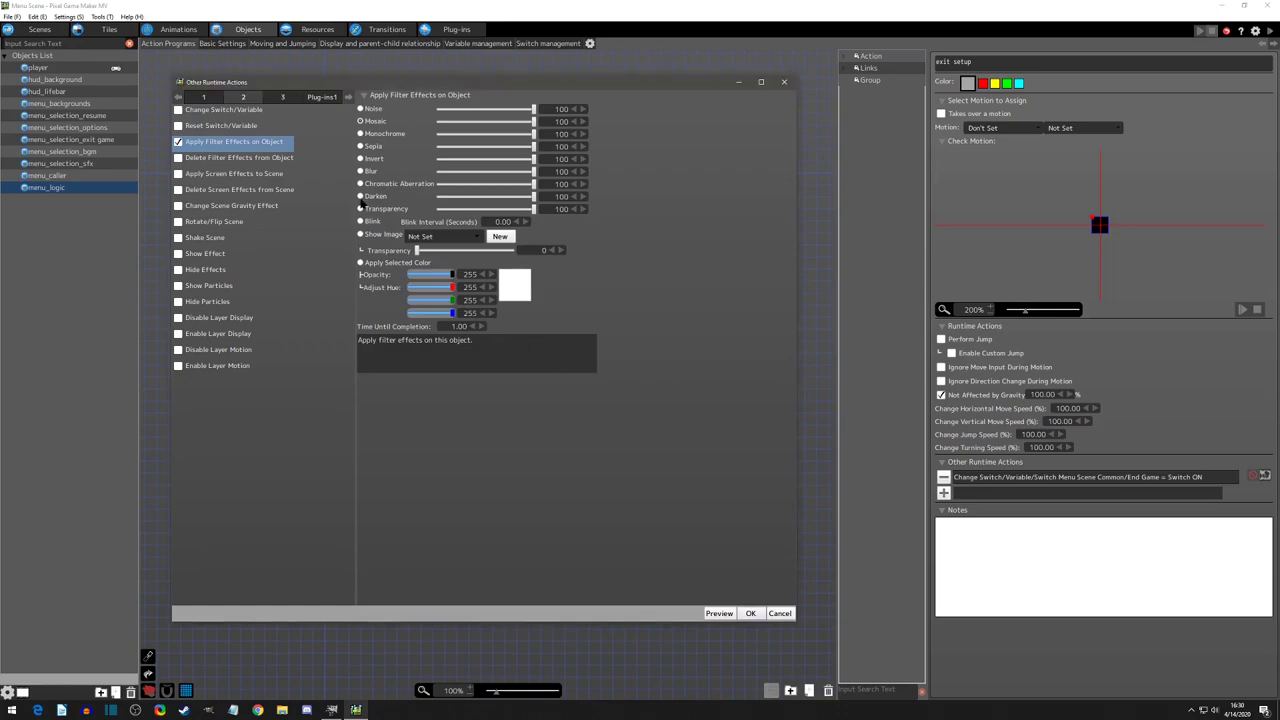
{"action": "left_click", "coordinate": [362, 200]}
{"action": "scroll", "coordinate": [458, 326], "scroll_direction": "down", "scroll_amount": 5}
{"action": "left_click", "coordinate": [750, 613]}
{"action": "left_click_drag", "start_coordinate": [1041, 496], "coordinate": [1041, 477]}
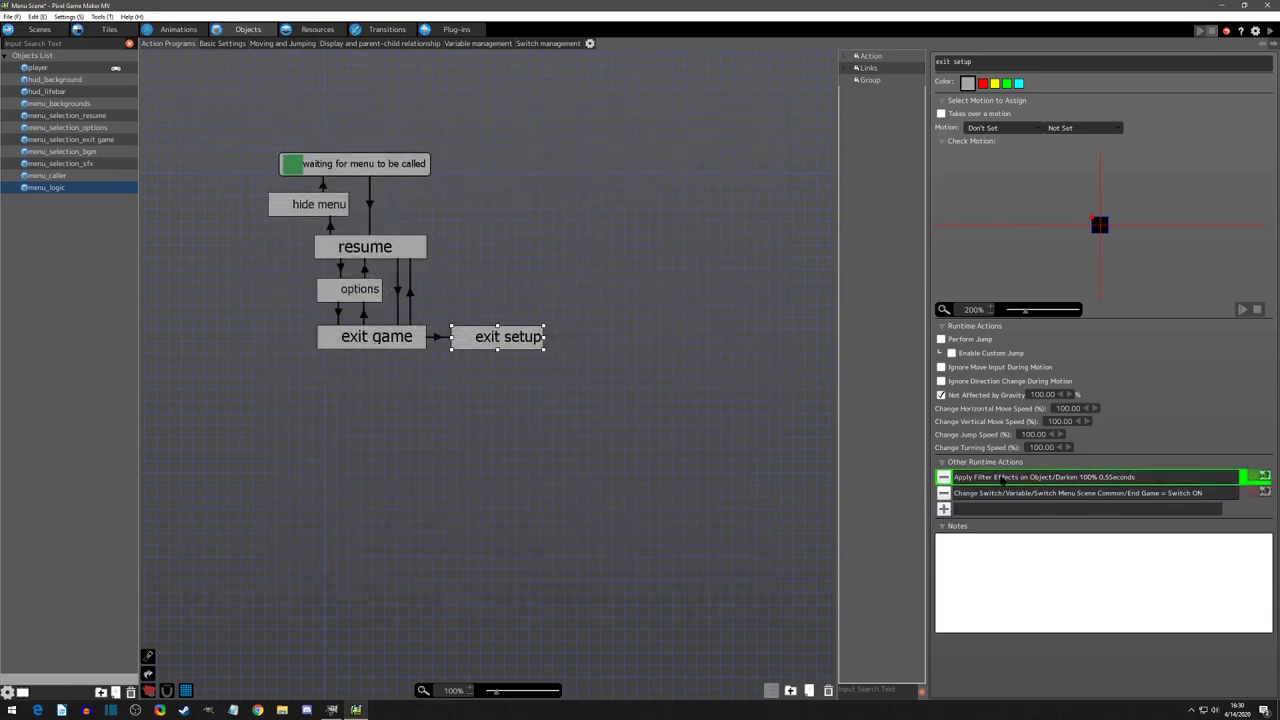
Add a Hide Menu Screen runtime action to exit setup, adjusting its duration, fade-out and Disable Object options
{"action": "double_click", "coordinate": [1000, 477]}
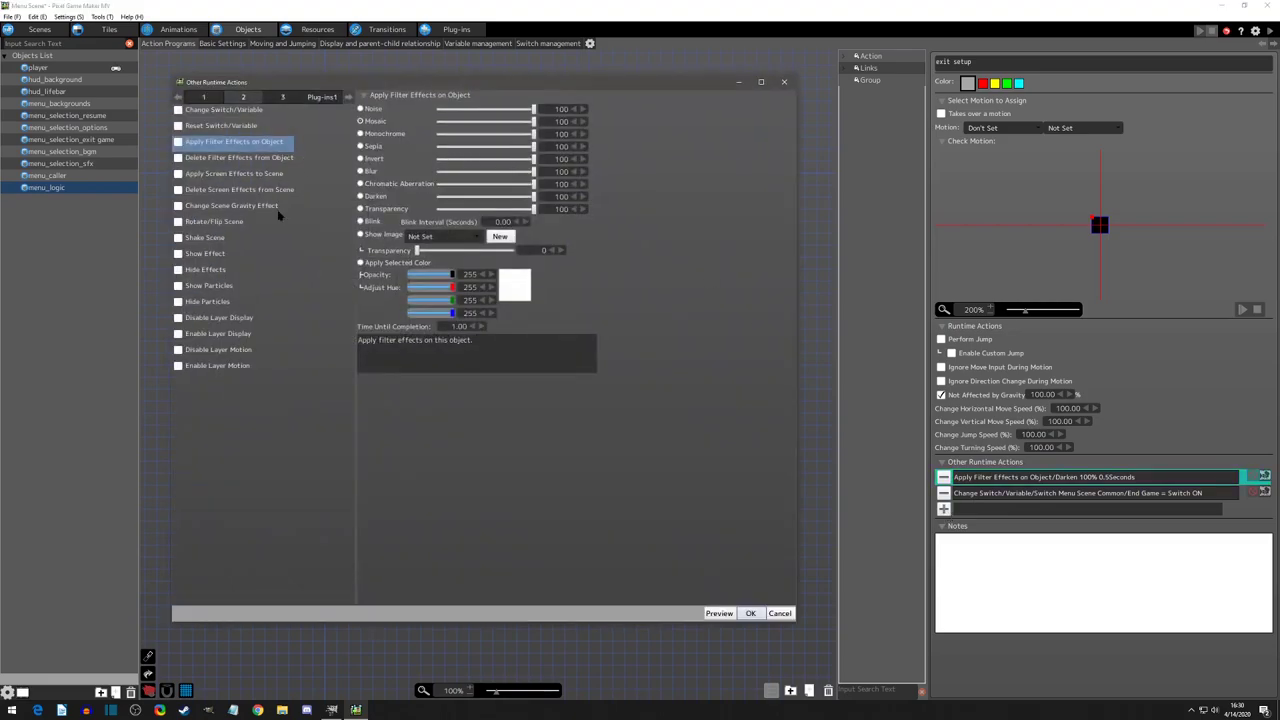
{"action": "left_click", "coordinate": [285, 97]}
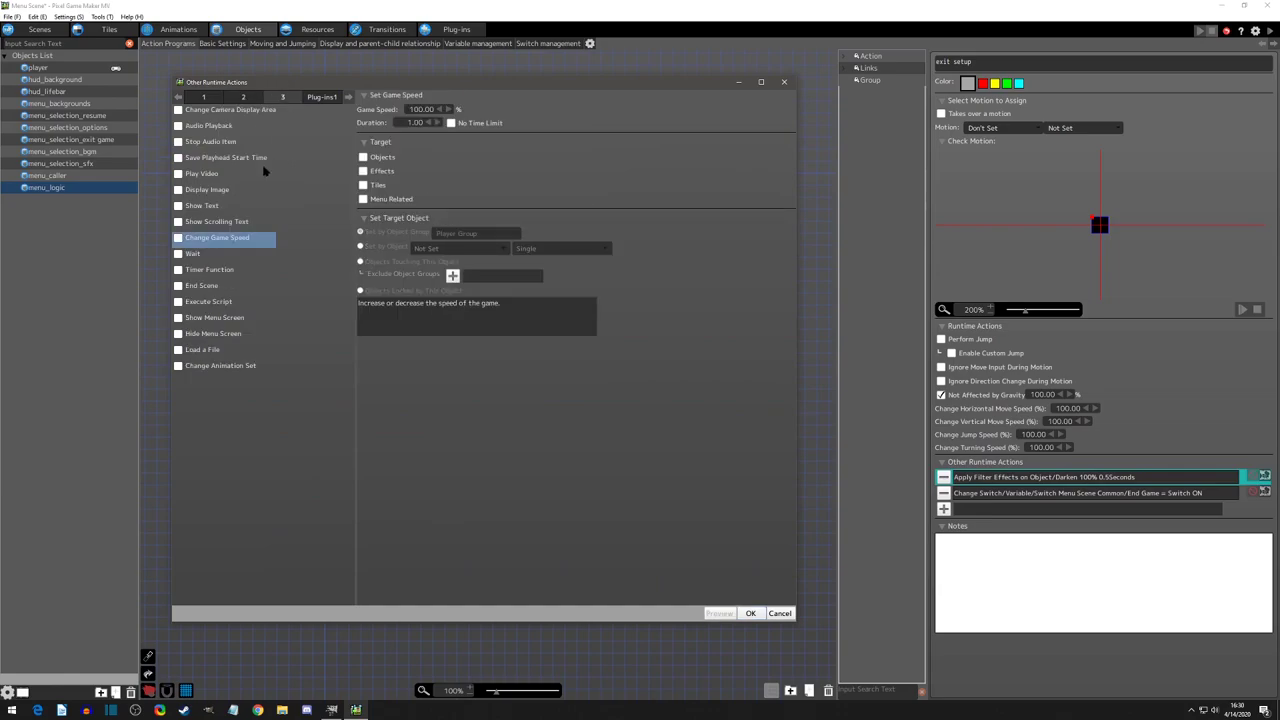
{"action": "left_click", "coordinate": [181, 334]}
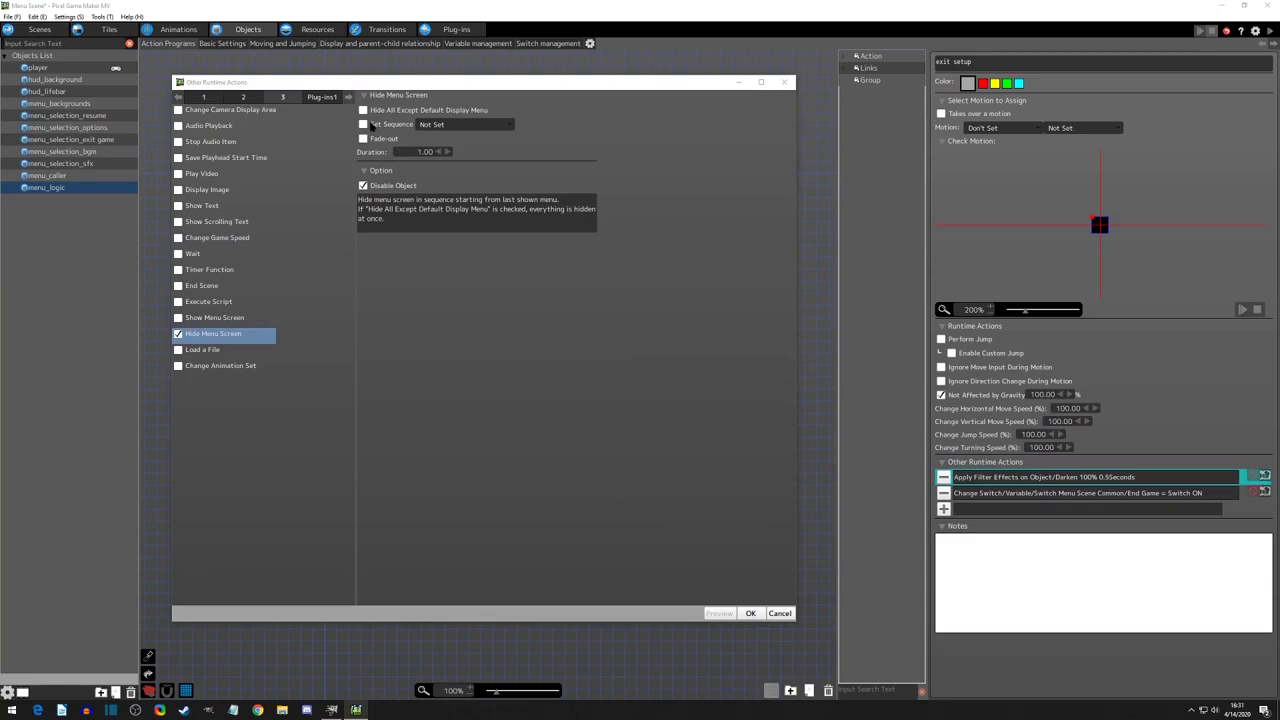
{"action": "left_click", "coordinate": [412, 151]}
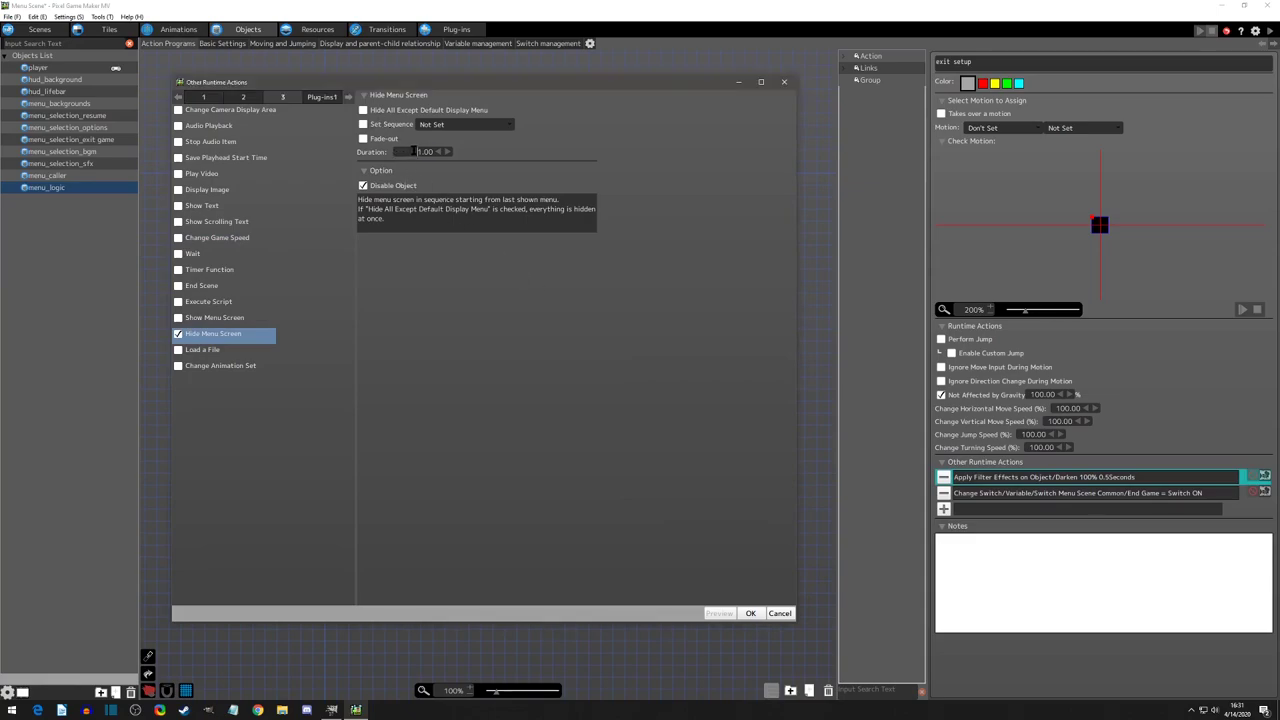
{"action": "left_click_drag", "start_coordinate": [404, 151], "coordinate": [480, 156]}
{"action": "type", "text": "0"}
{"action": "left_click", "coordinate": [374, 142]}
{"action": "left_click", "coordinate": [366, 141]}
{"action": "left_click", "coordinate": [363, 186]}
{"action": "left_click", "coordinate": [752, 613]}
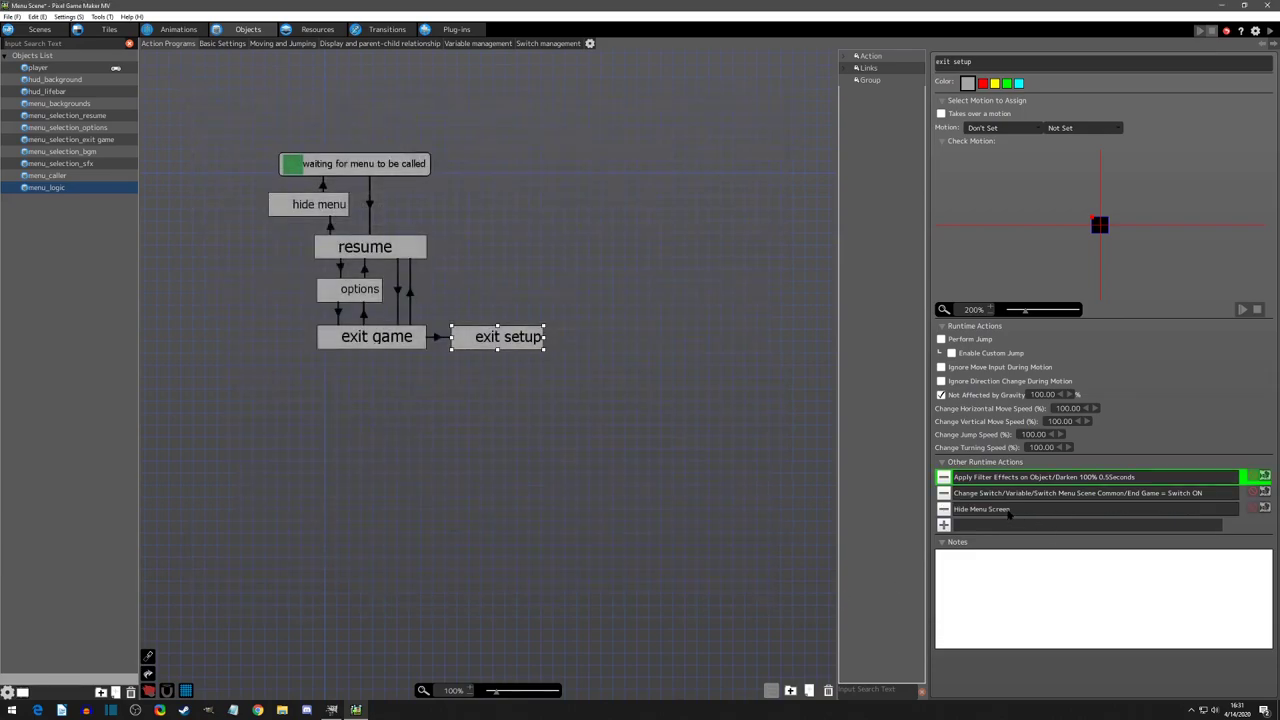
Duplicate the Hide Menu Screen runtime action in exit setup so the menu hiding runs twice
{"action": "left_click", "coordinate": [1008, 510]}
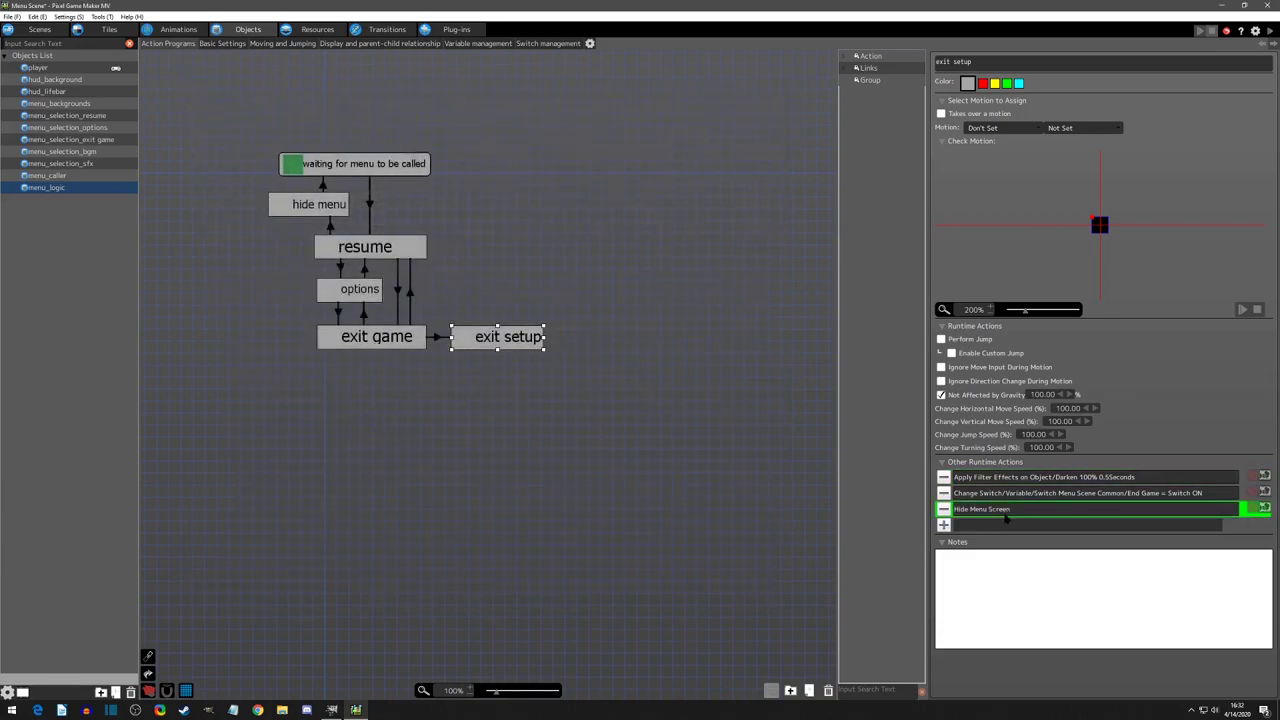
{"action": "key", "text": "ctrl+v"}
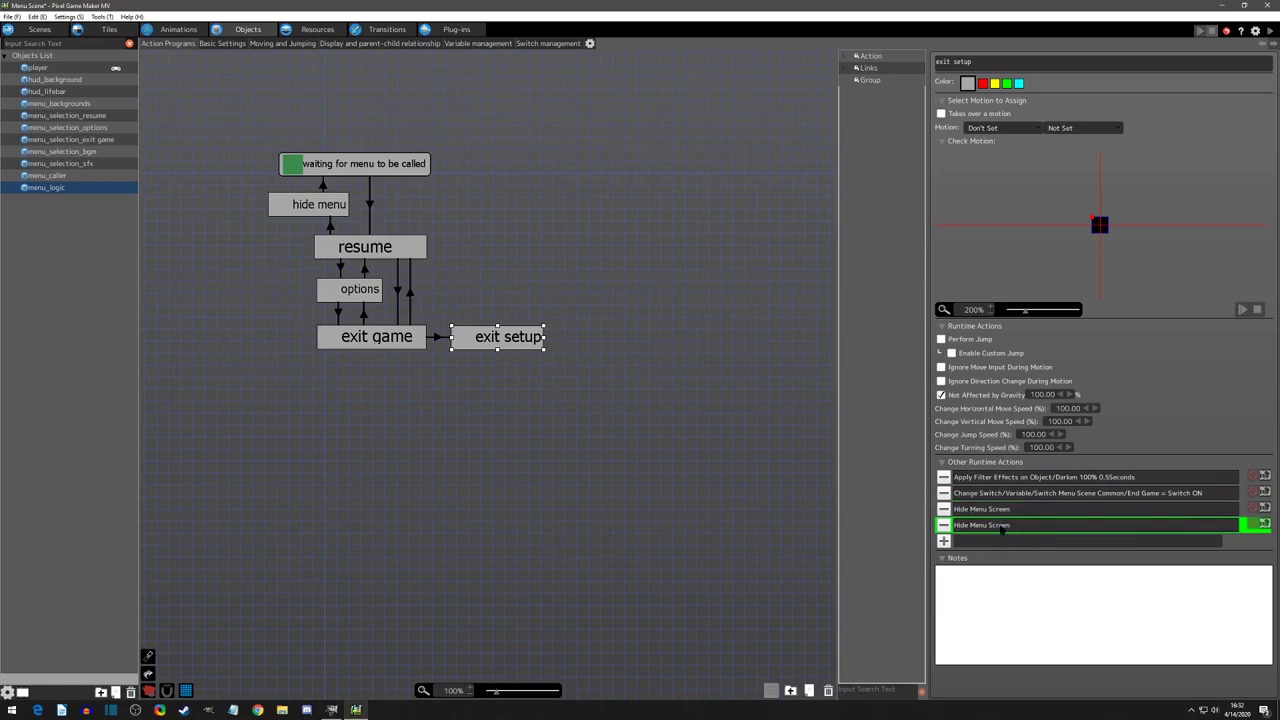
{"action": "left_click", "coordinate": [1003, 510]}
{"action": "left_click", "coordinate": [1004, 527]}
{"action": "left_click", "coordinate": [1000, 511]}
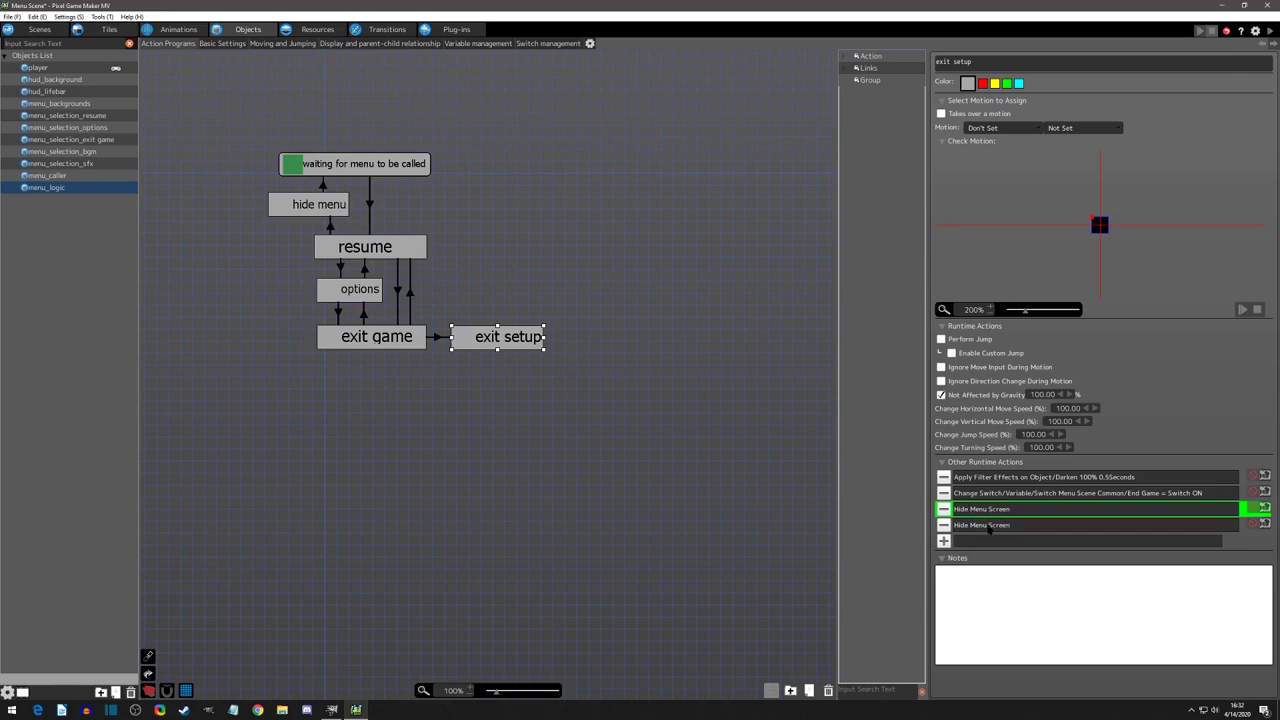
{"action": "left_click", "coordinate": [989, 527]}
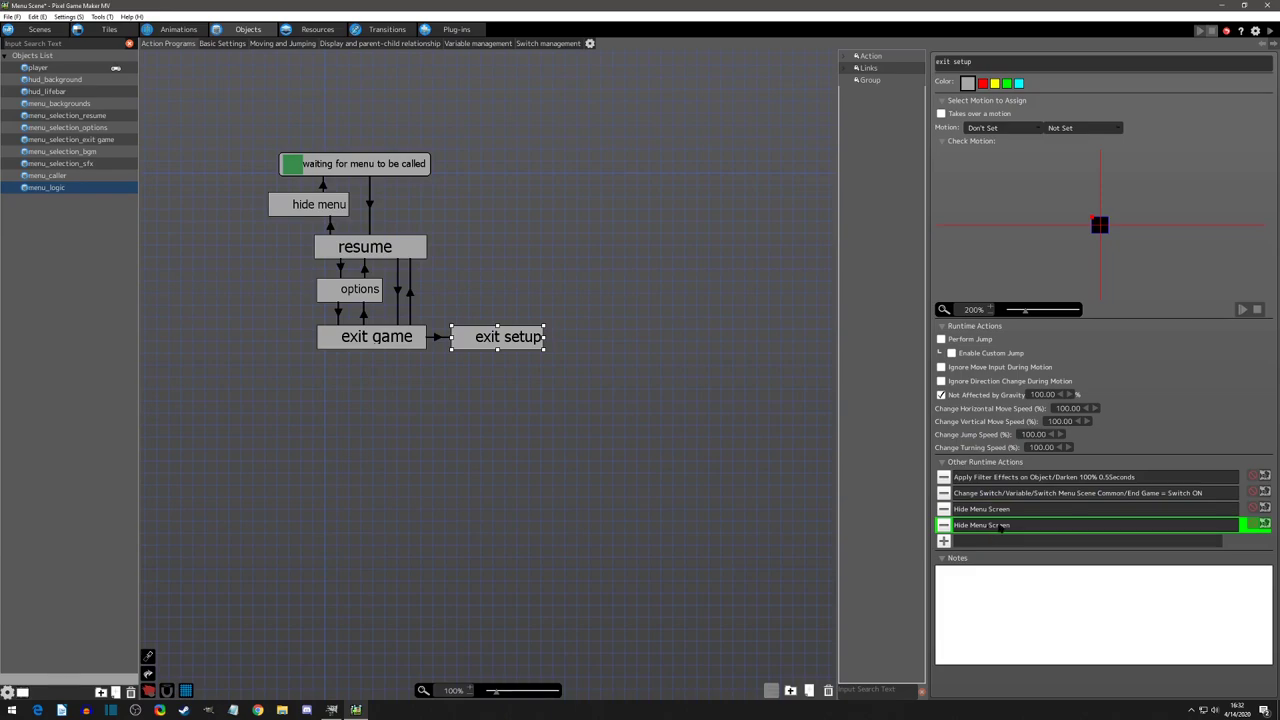
{"action": "left_click", "coordinate": [975, 546]}
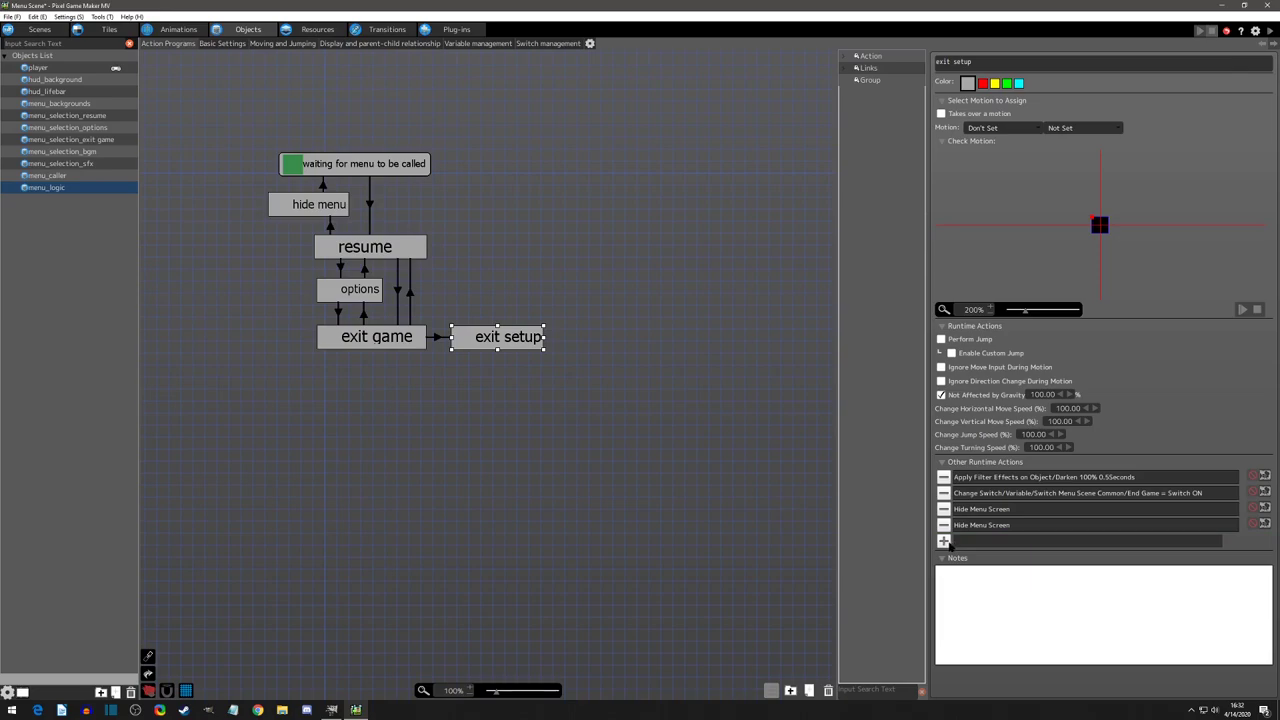
Add a 0.8-second Wait on this runtime action to exit setup and move the End Game switch change after it
{"action": "left_click", "coordinate": [944, 541]}
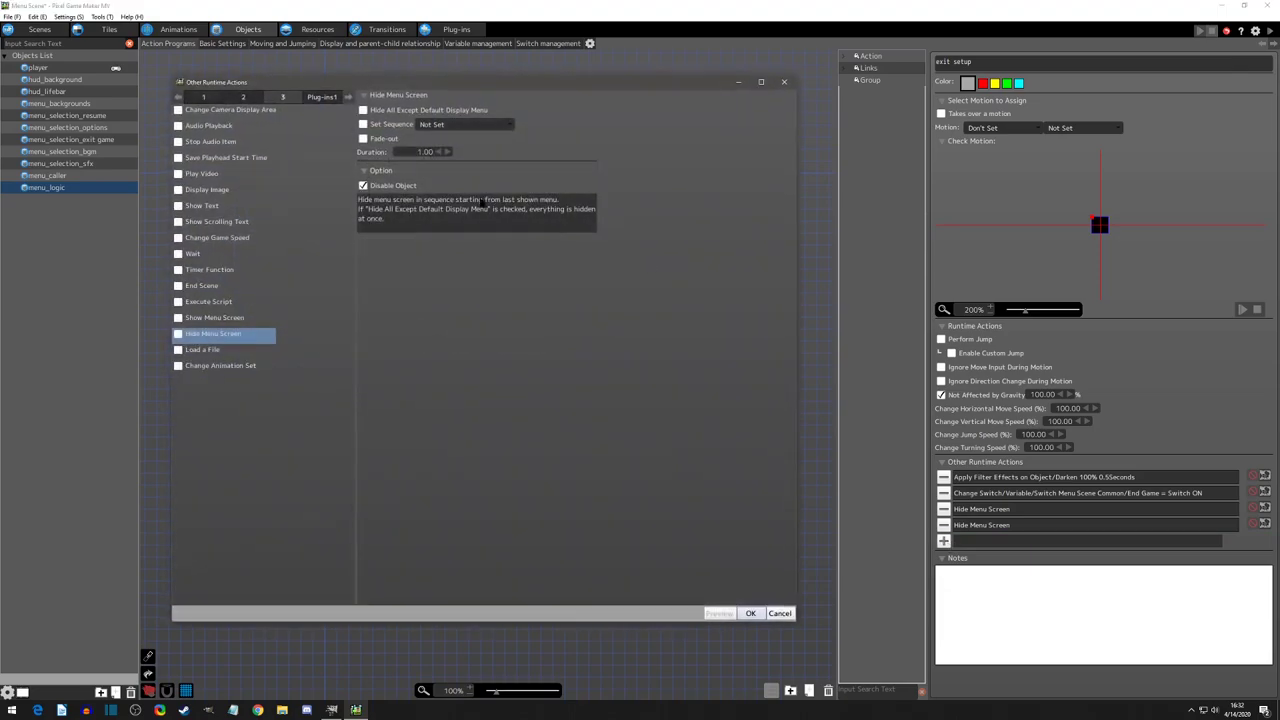
{"action": "left_click", "coordinate": [179, 254]}
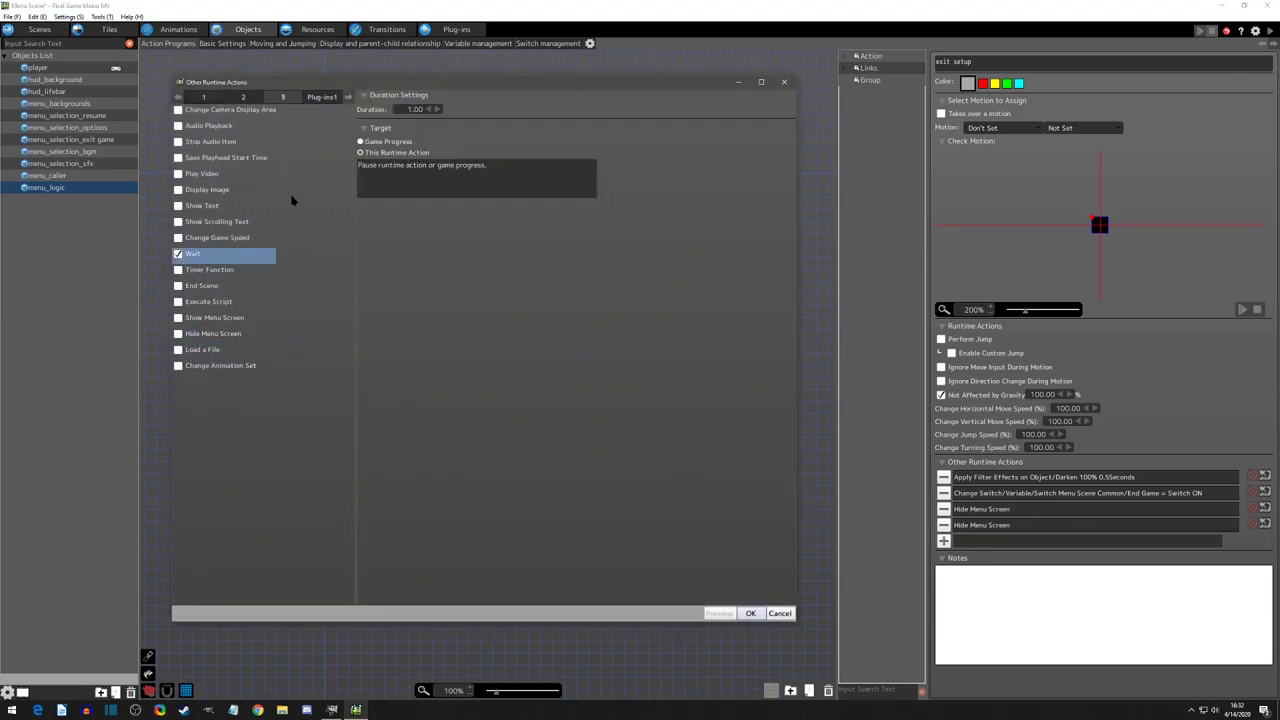
{"action": "left_click", "coordinate": [406, 109]}
{"action": "type", "text": ".8"}
{"action": "left_click", "coordinate": [749, 614]}
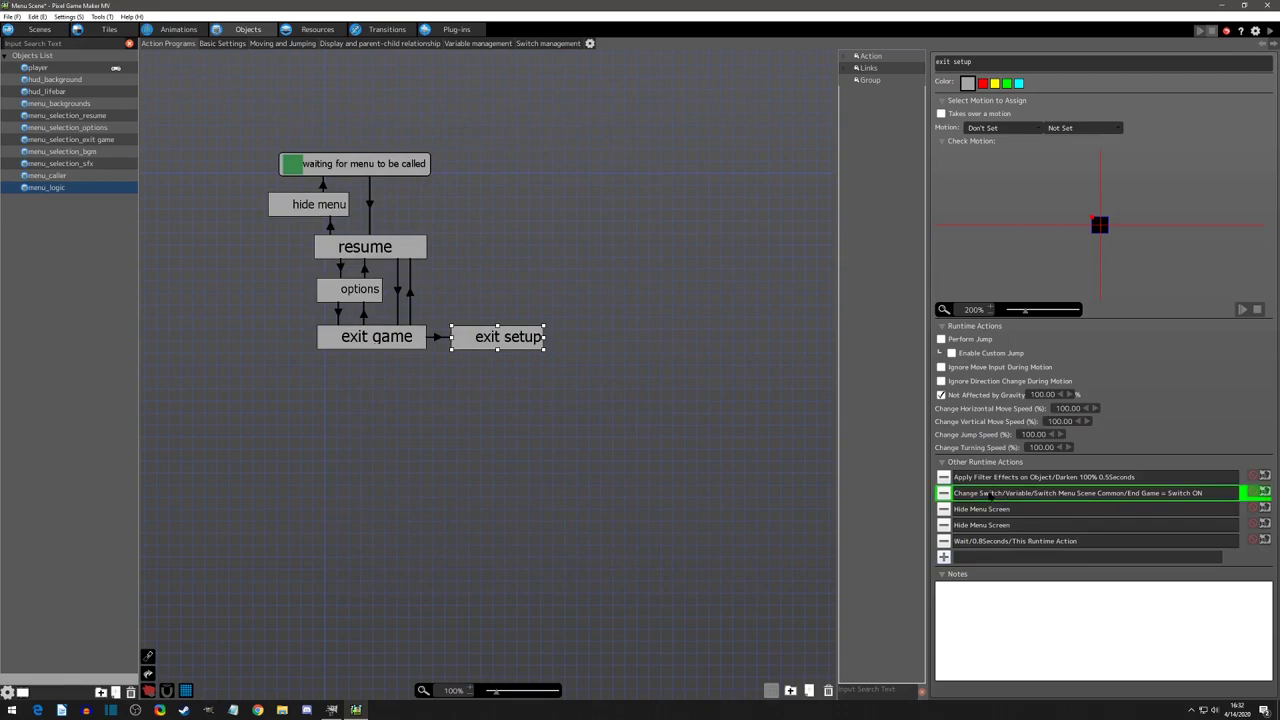
{"action": "left_click_drag", "start_coordinate": [975, 495], "coordinate": [1005, 560]}
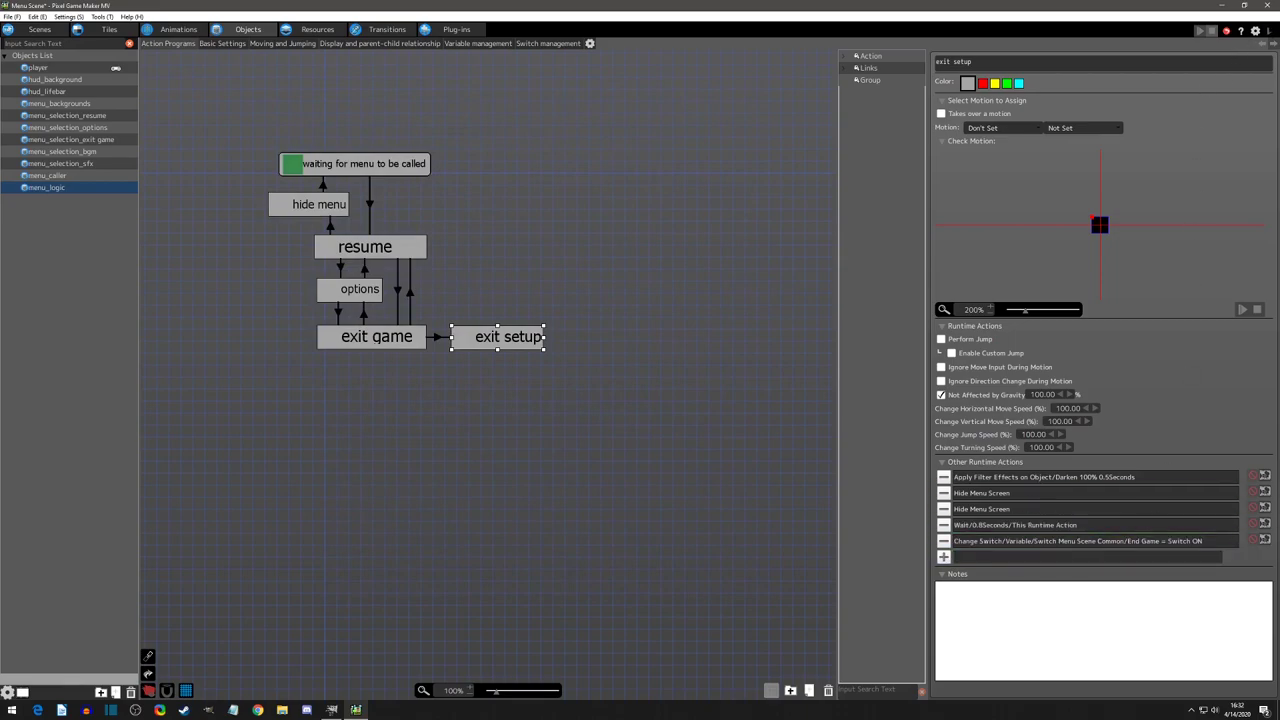
Test play the game and choose Exit Game in the pause menu
{"action": "left_click", "coordinate": [1270, 33]}
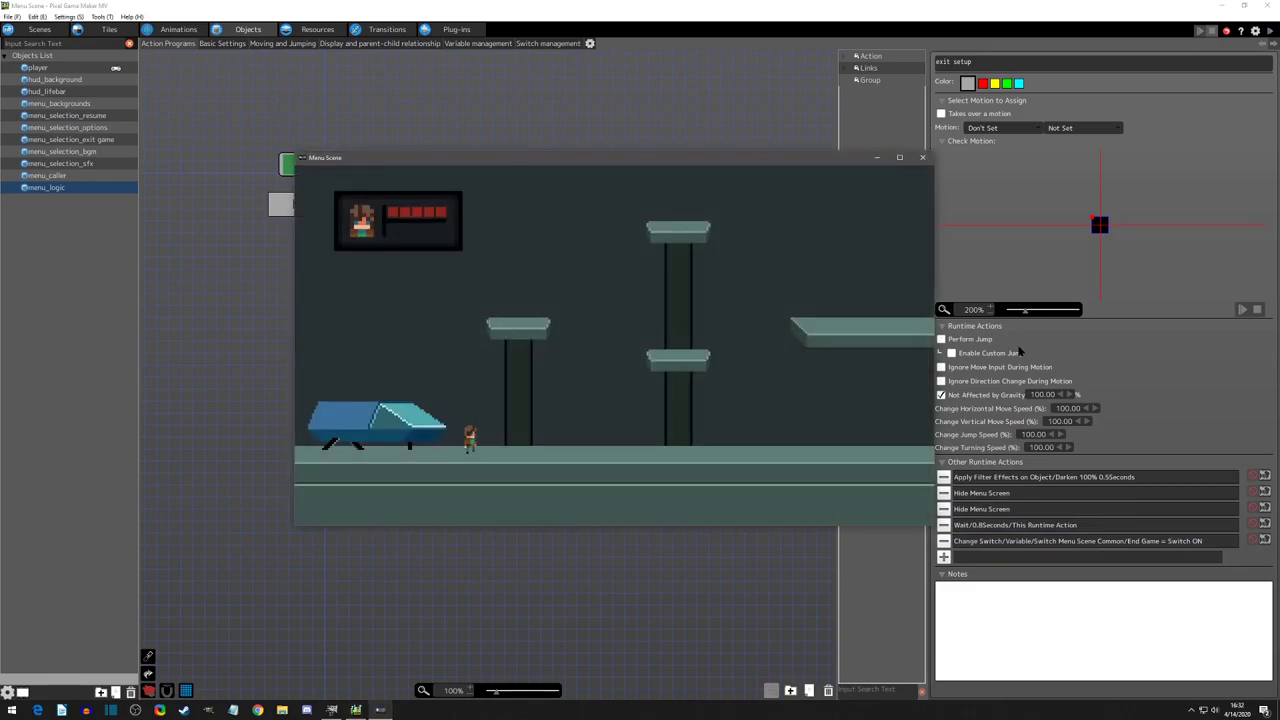
{"action": "key", "text": "Down"}
{"action": "key", "text": "Down"}
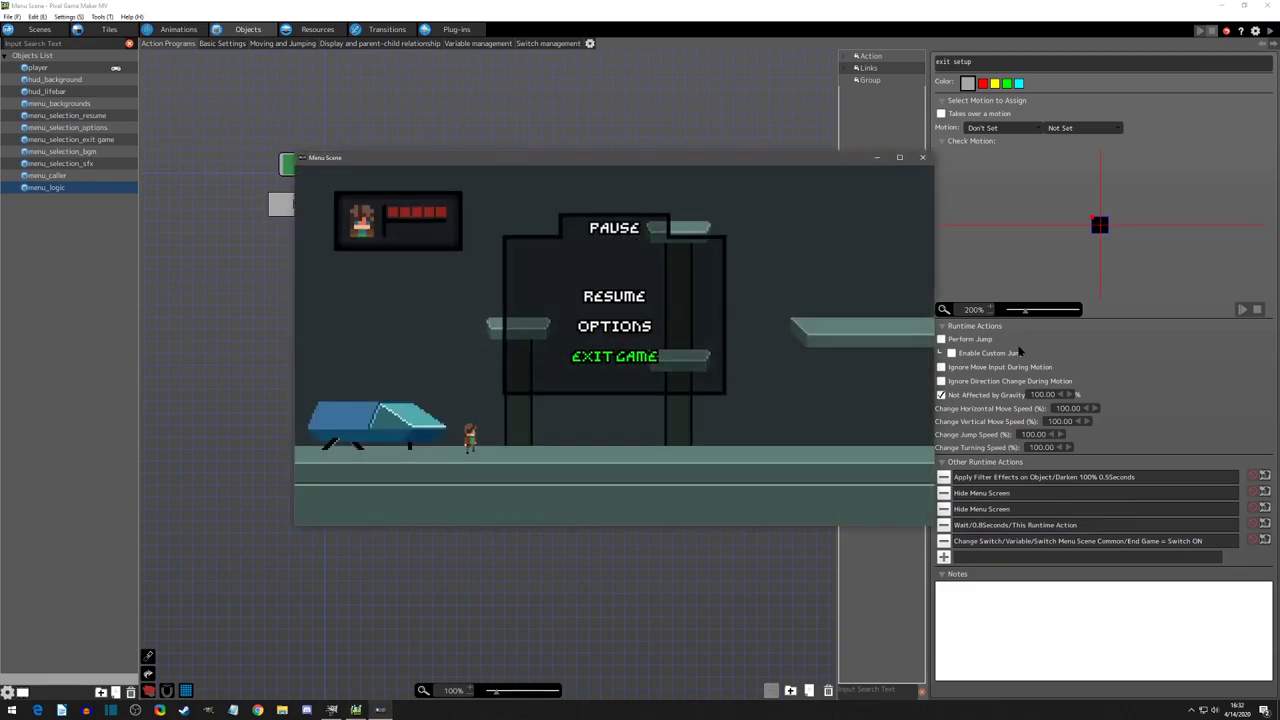
{"action": "key", "text": "Return"}
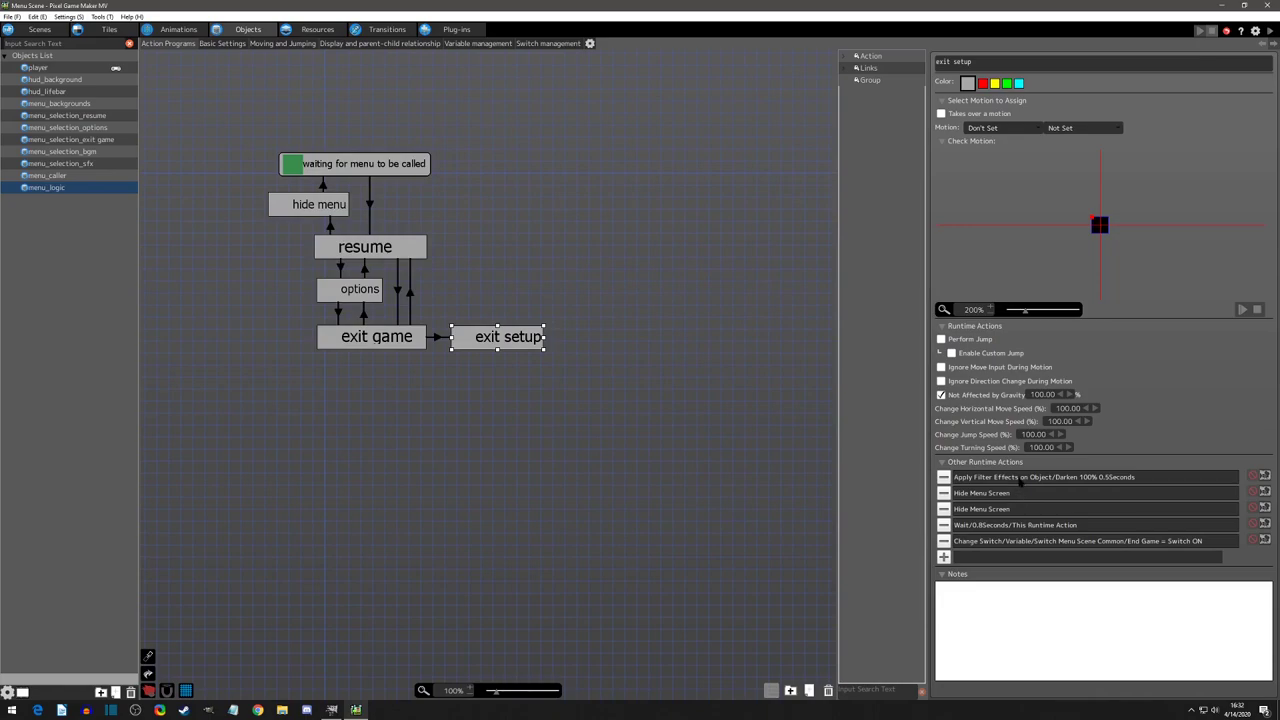
Replace exit setup's object filter with Apply Screen Effects to Scene on all layers, Noise 100% over 0.5 seconds, placed first among the runtime actions
{"action": "left_click", "coordinate": [1018, 481]}
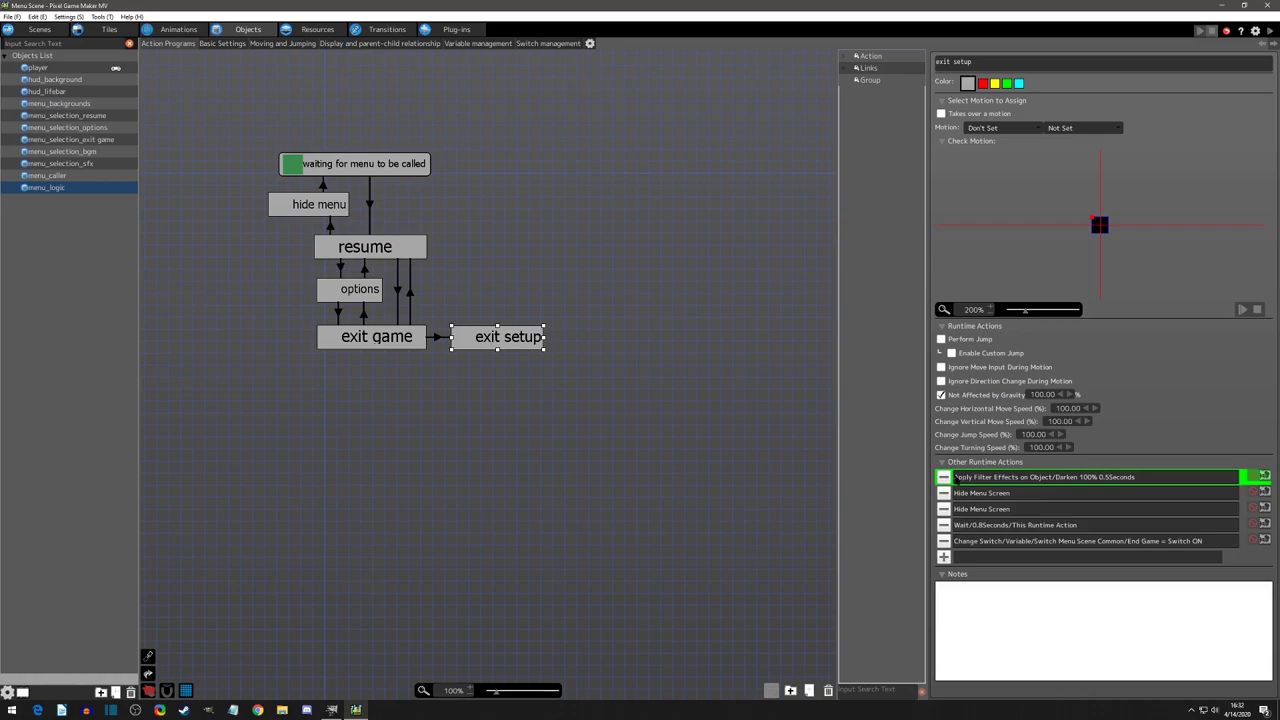
{"action": "left_click", "coordinate": [944, 477]}
{"action": "left_click", "coordinate": [943, 541]}
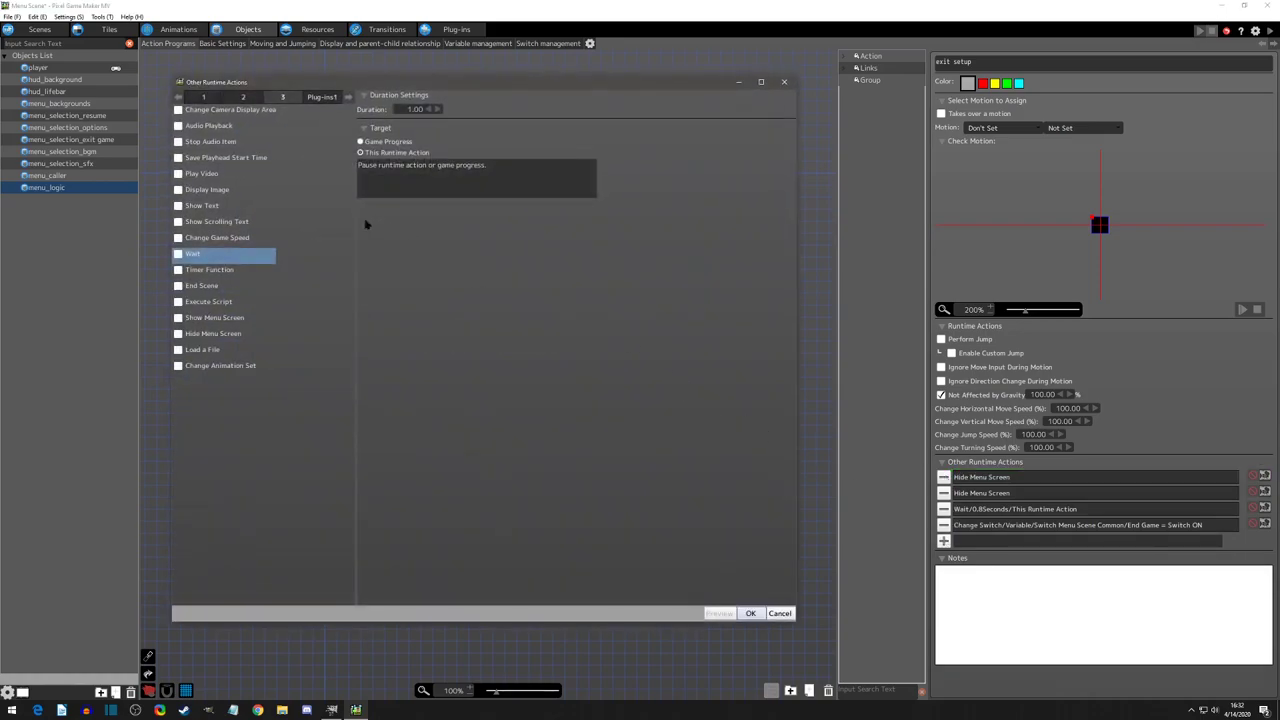
{"action": "left_click", "coordinate": [240, 99]}
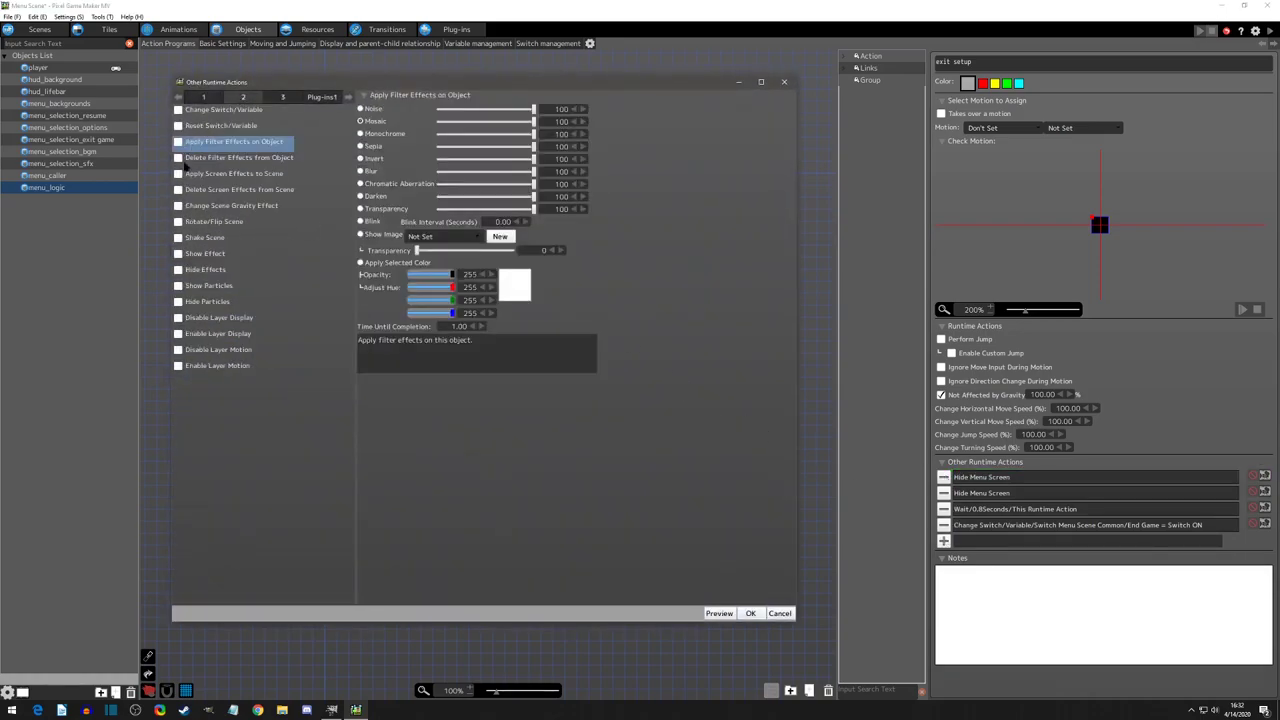
{"action": "left_click", "coordinate": [183, 174]}
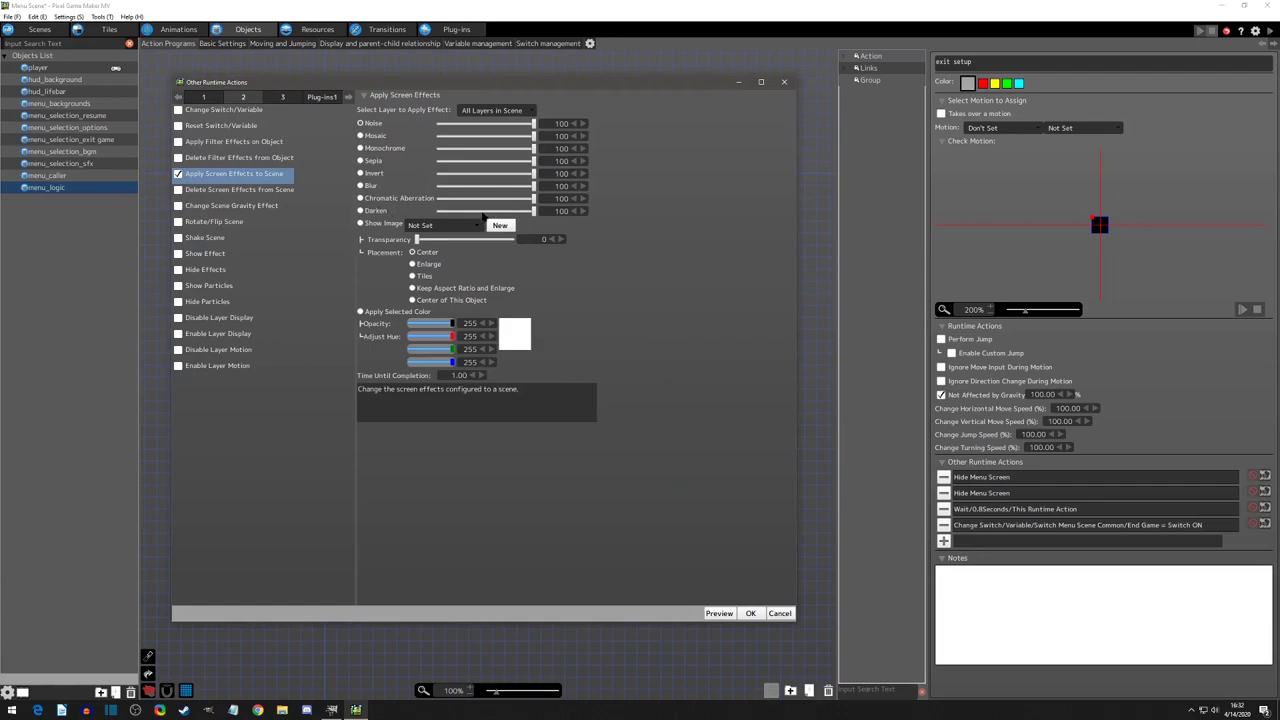
{"action": "left_click", "coordinate": [460, 376]}
{"action": "type", "text": "5"}
{"action": "left_click", "coordinate": [750, 613]}
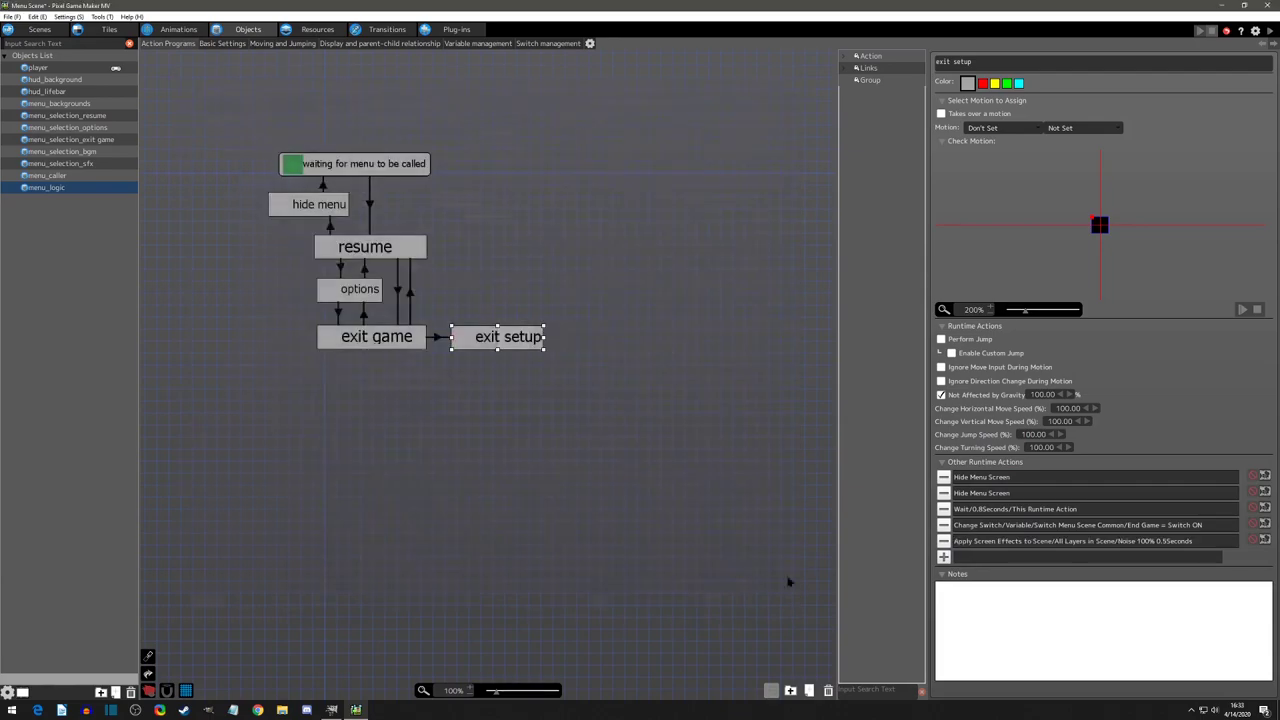
{"action": "left_click_drag", "start_coordinate": [1062, 543], "coordinate": [1058, 477]}
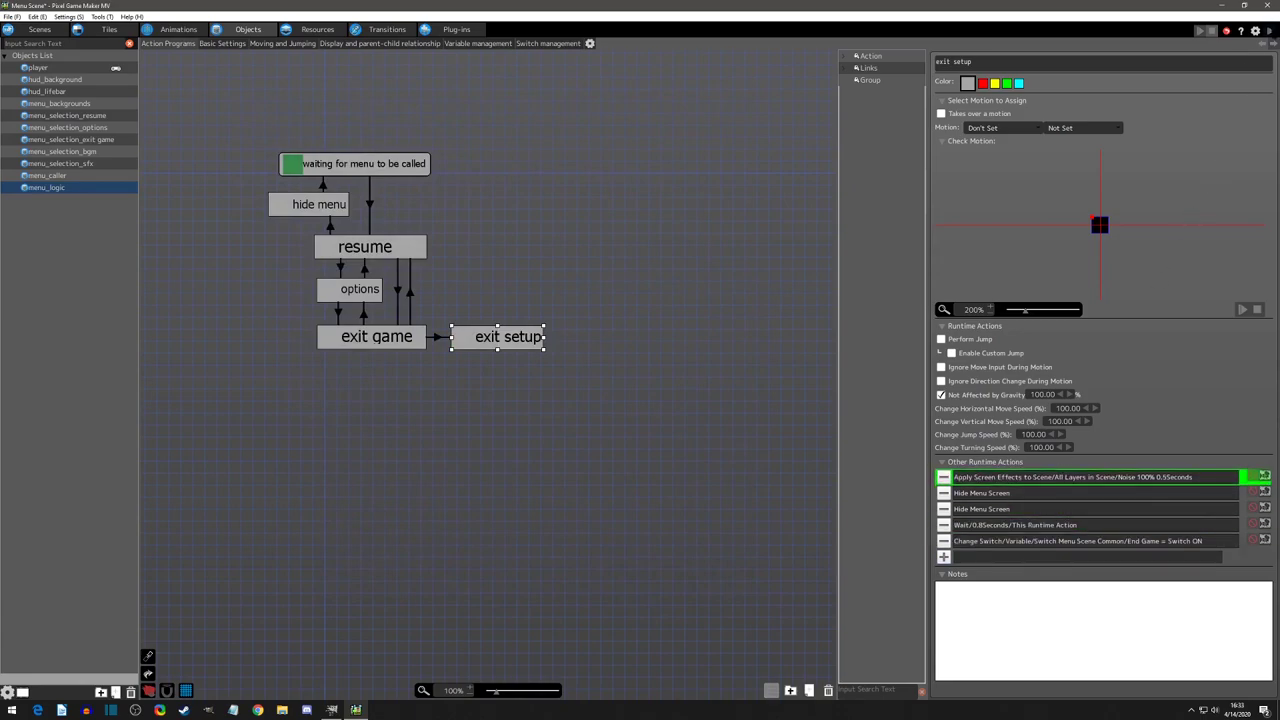
Run the game again and exit through the pause menu to check the new screen effect
{"action": "key", "text": "F5"}
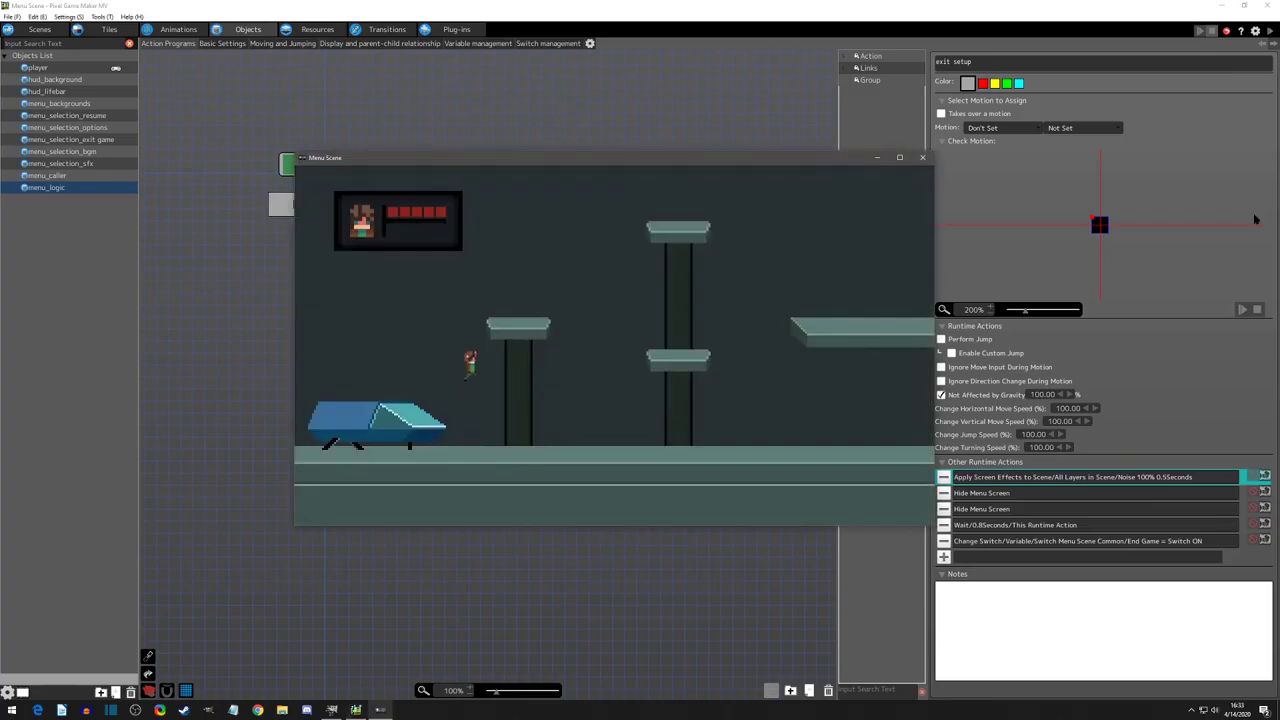
{"action": "key", "text": "Escape"}
{"action": "key", "text": "Down"}
{"action": "key", "text": "Return"}
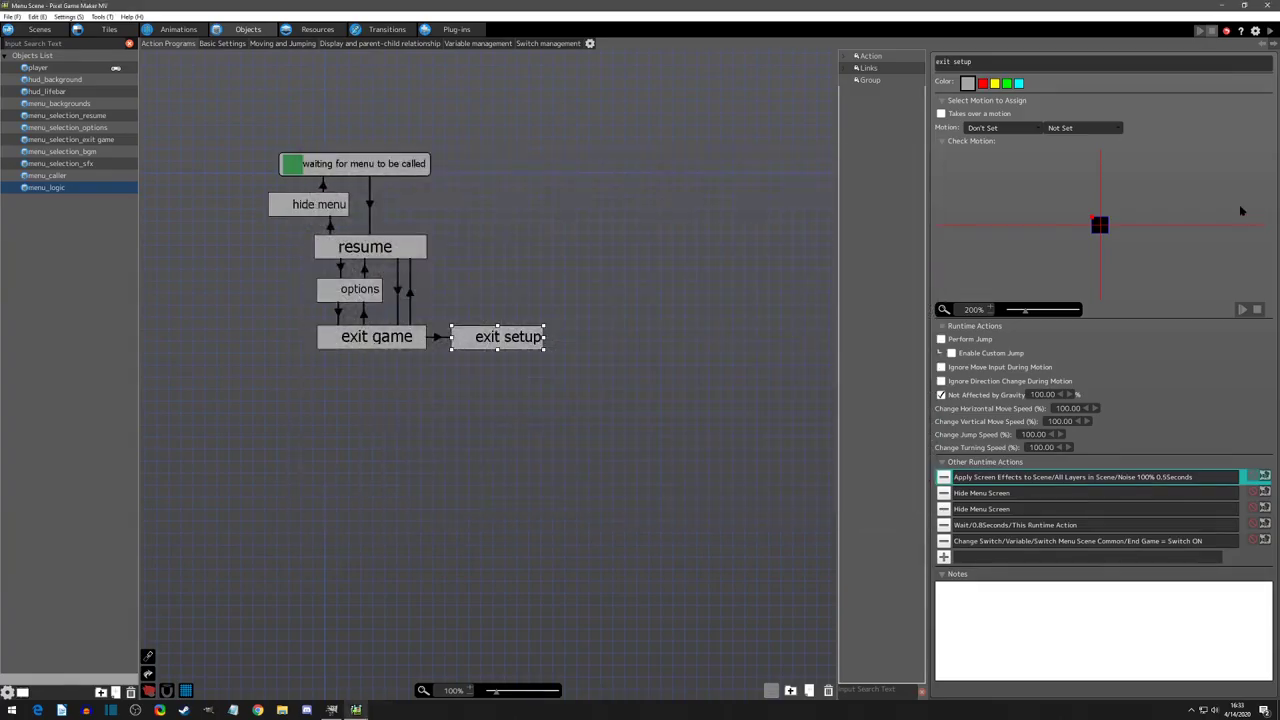
Change exit setup's scene screen effect from Noise to Darken at 100%
{"action": "double_click", "coordinate": [1045, 478]}
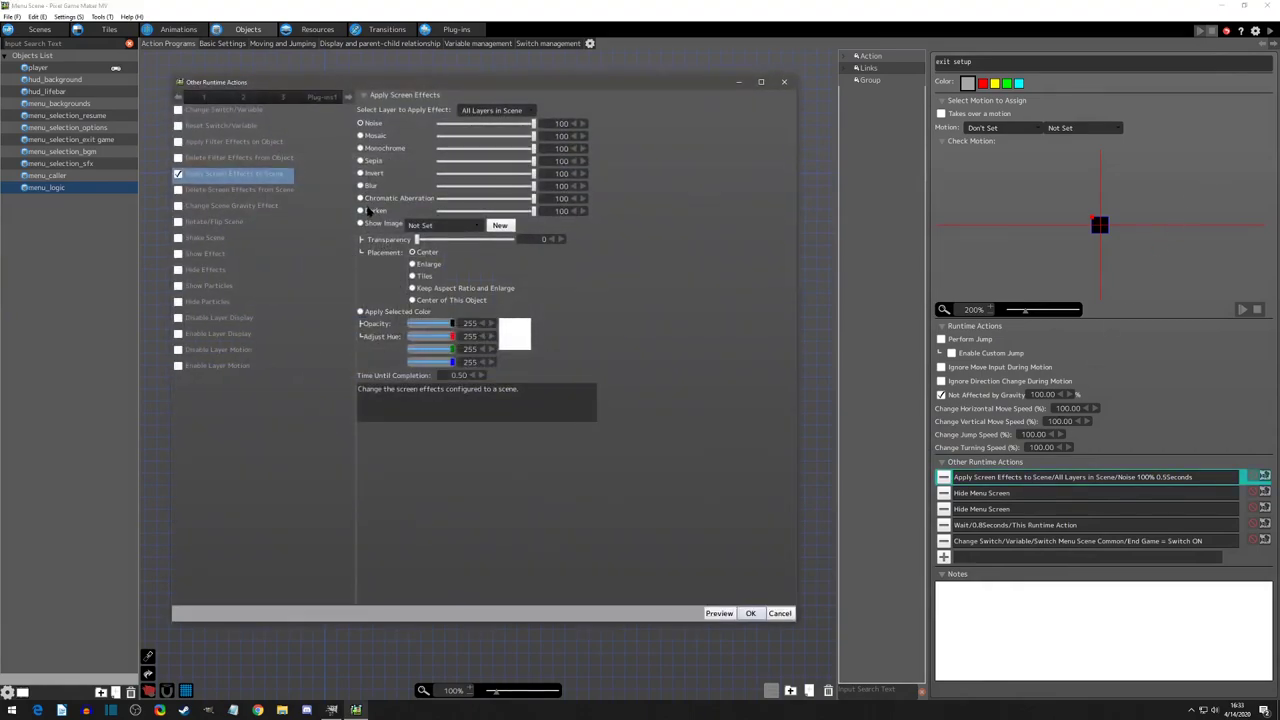
{"action": "left_click", "coordinate": [750, 613]}
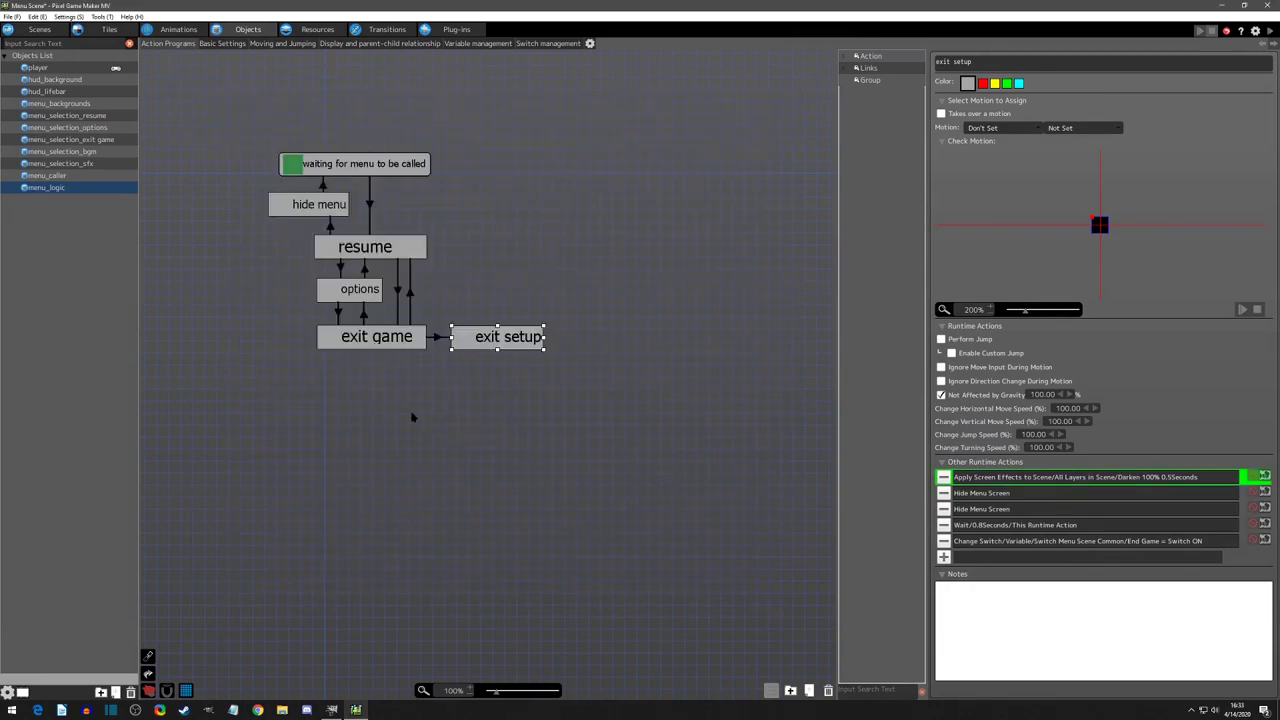
{"action": "middle_click_drag", "start_coordinate": [371, 403], "coordinate": [572, 428]}
{"action": "left_click", "coordinate": [572, 429]}
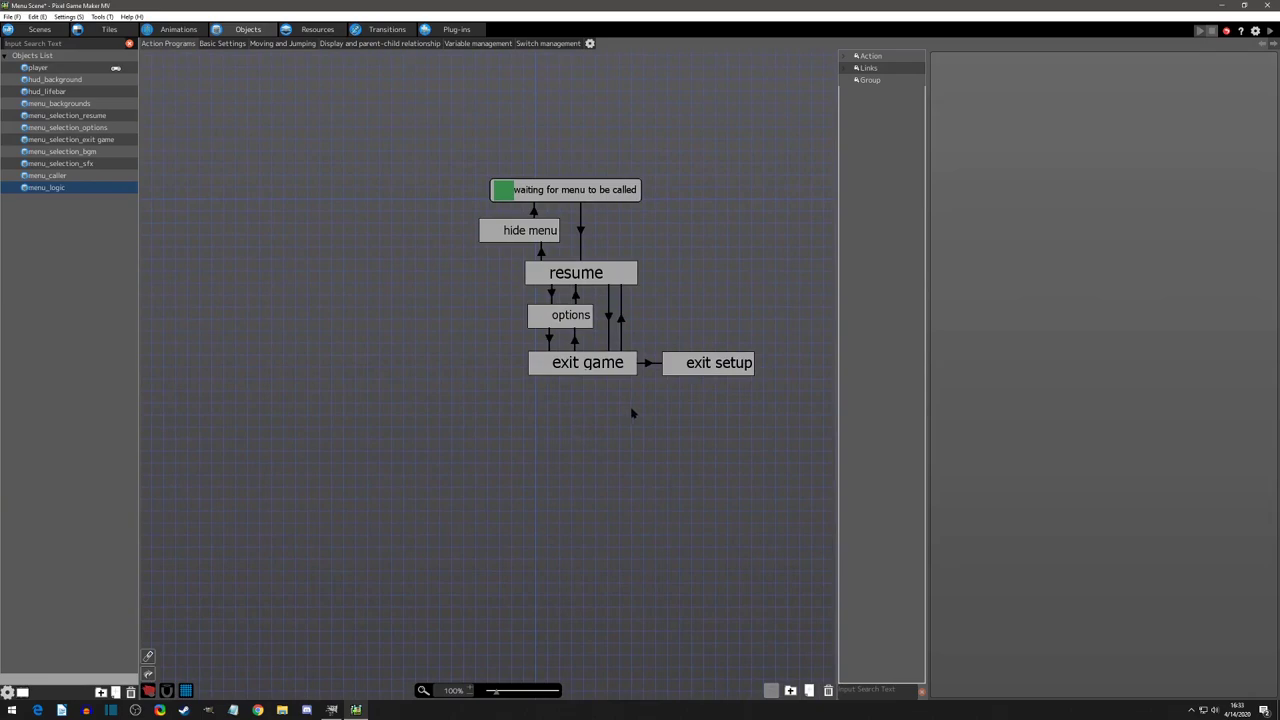
{"action": "middle_click_drag", "start_coordinate": [631, 409], "coordinate": [580, 437]}
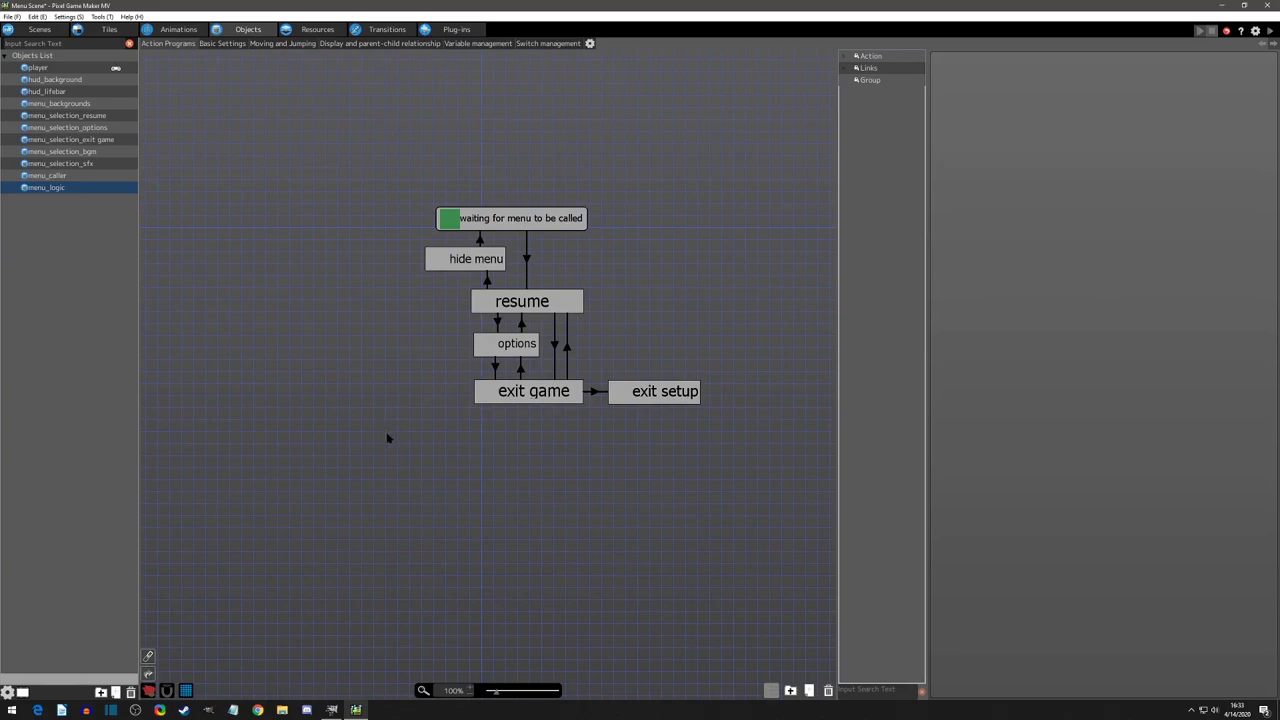
{"action": "mouse_move", "coordinate": [389, 437]}
{"action": "middle_mouse_down"}
{"action": "mouse_move", "coordinate": [363, 423]}
{"action": "mouse_move", "coordinate": [375, 425]}
{"action": "middle_mouse_up"}
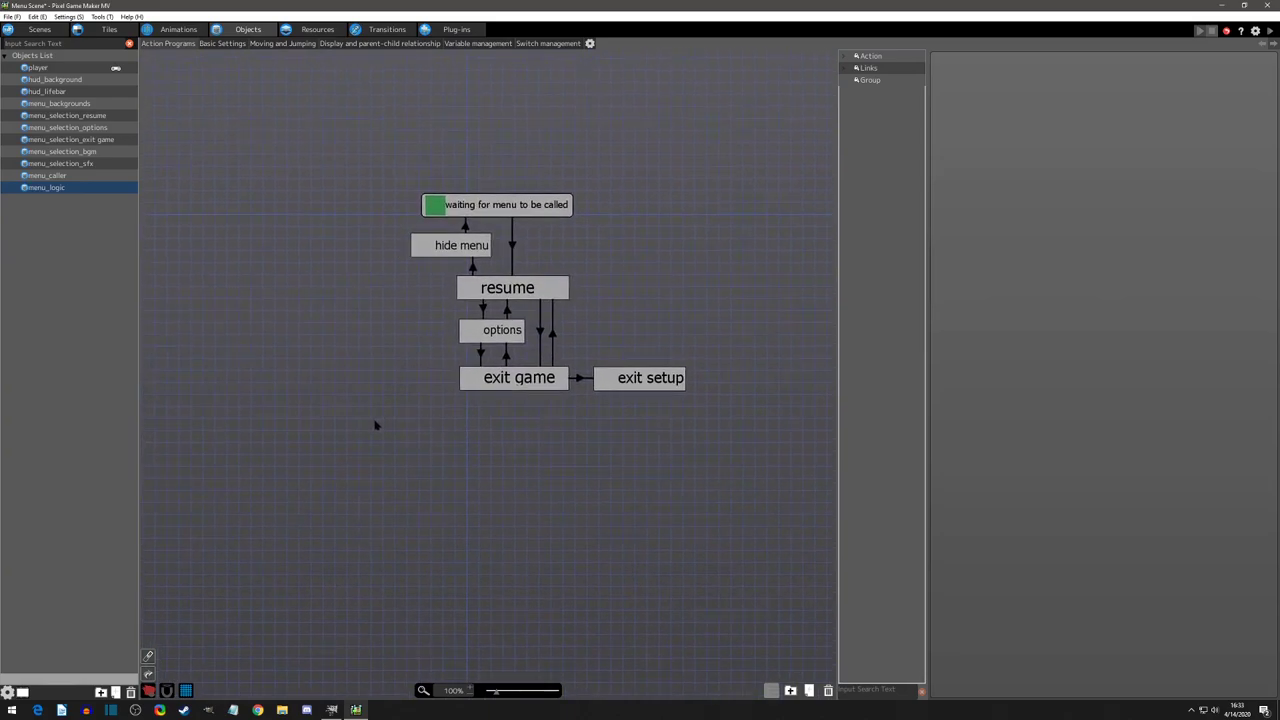